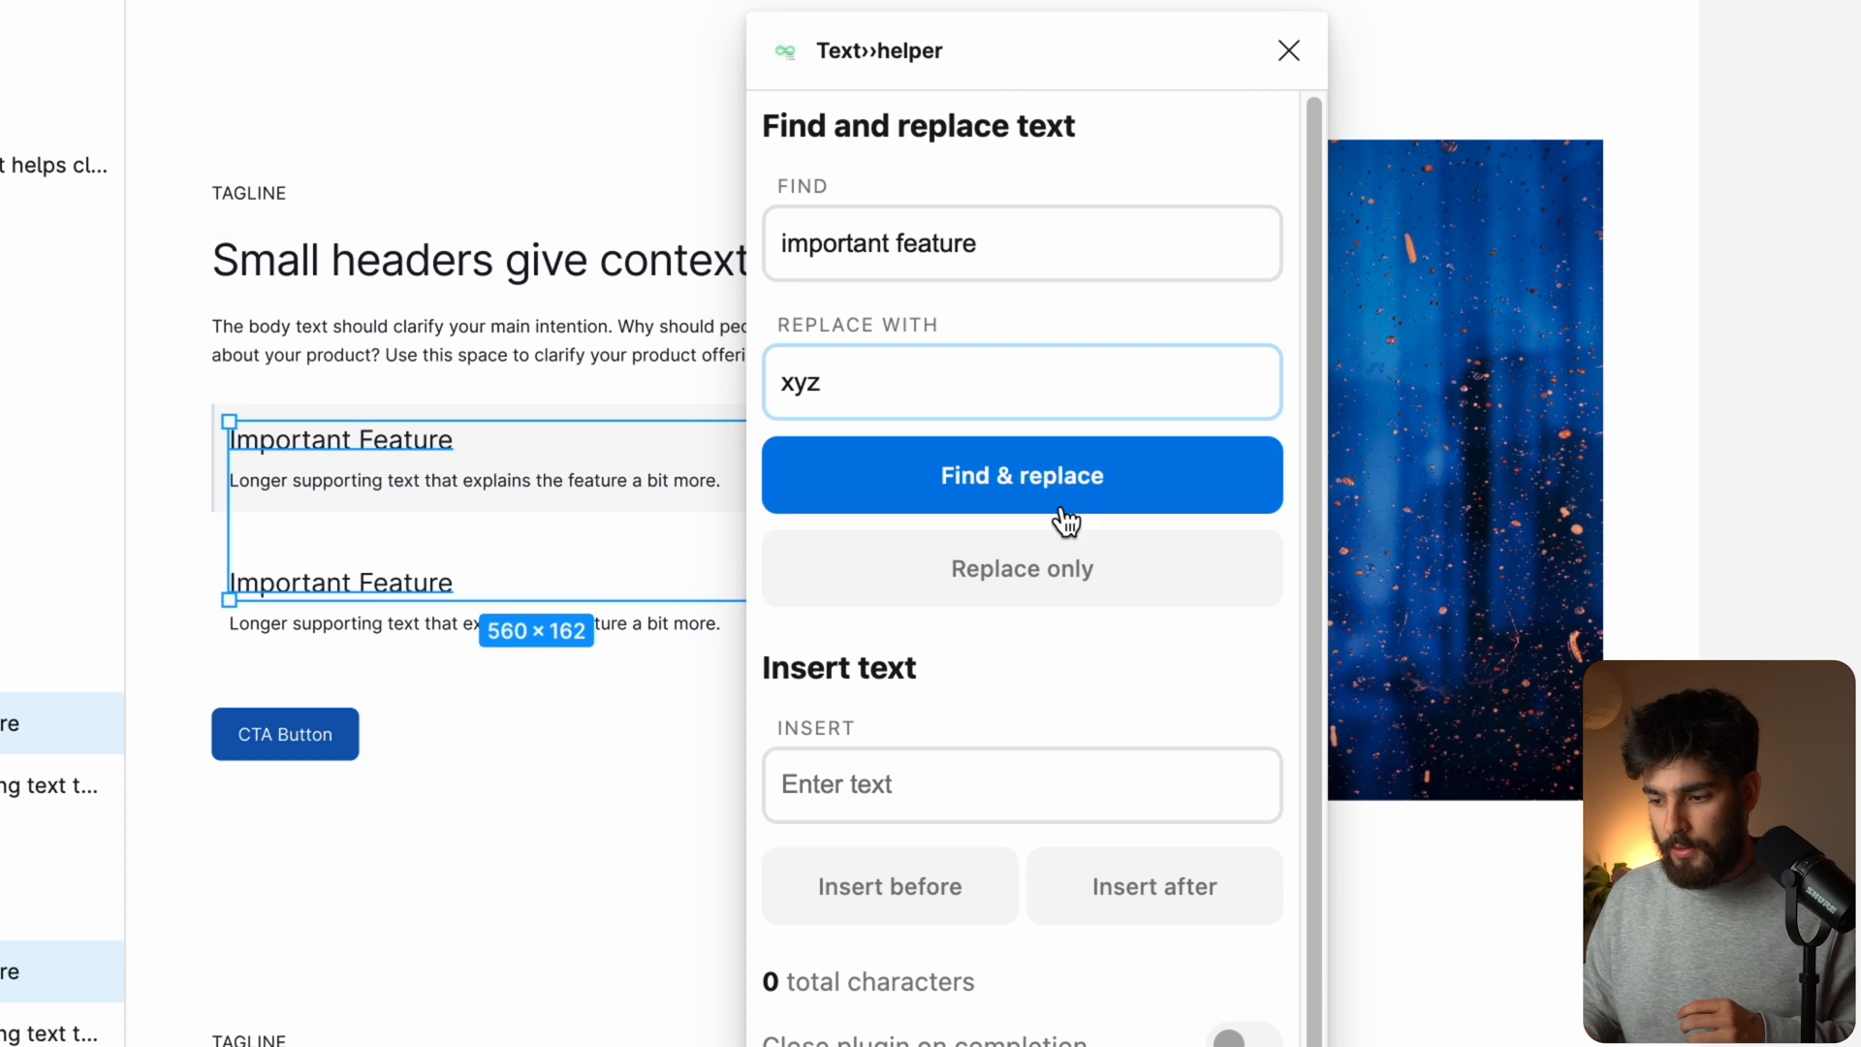
Step: Replace 'important feature' with 'xyz' in both headings using the Text helper's Find & replace
click(952, 585)
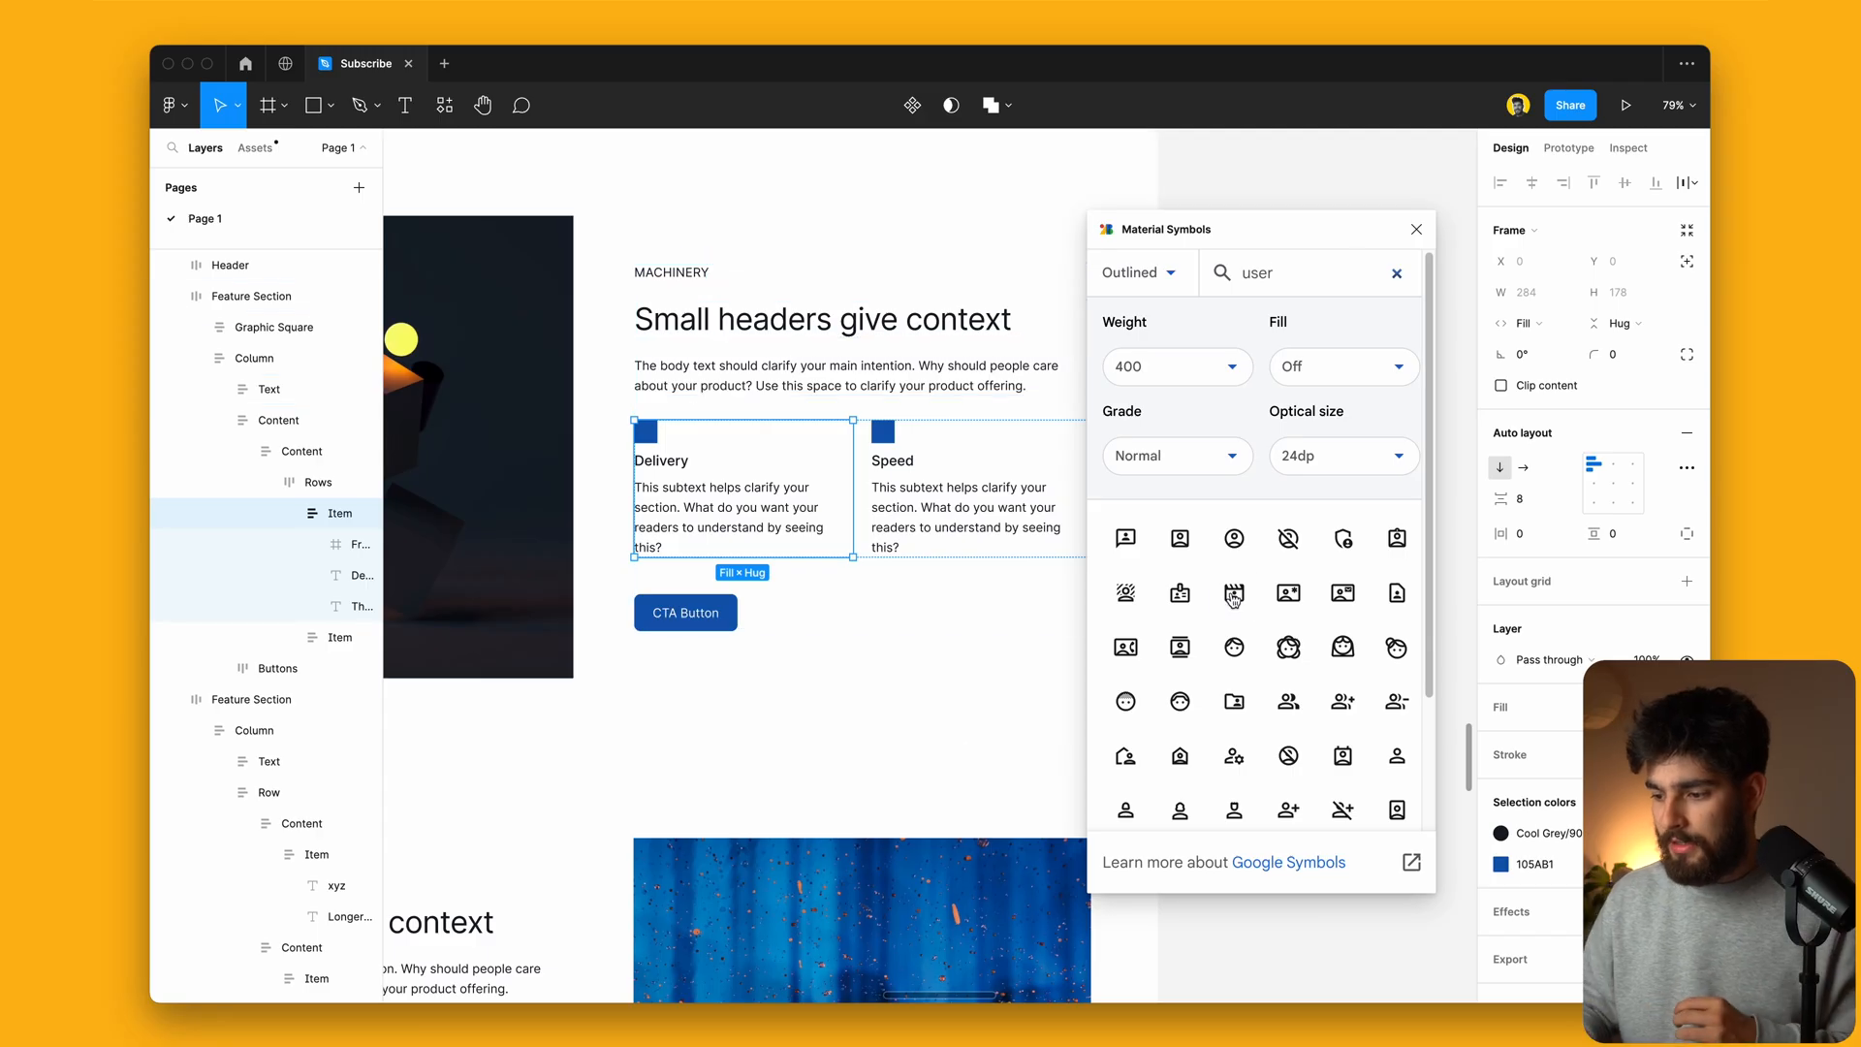
Step: Insert the first 'user' result from Material Symbols as a 24×24 icon below the Speed card
scroll(1226, 683, down, 3)
scroll(1226, 686, up, 3)
click(1126, 536)
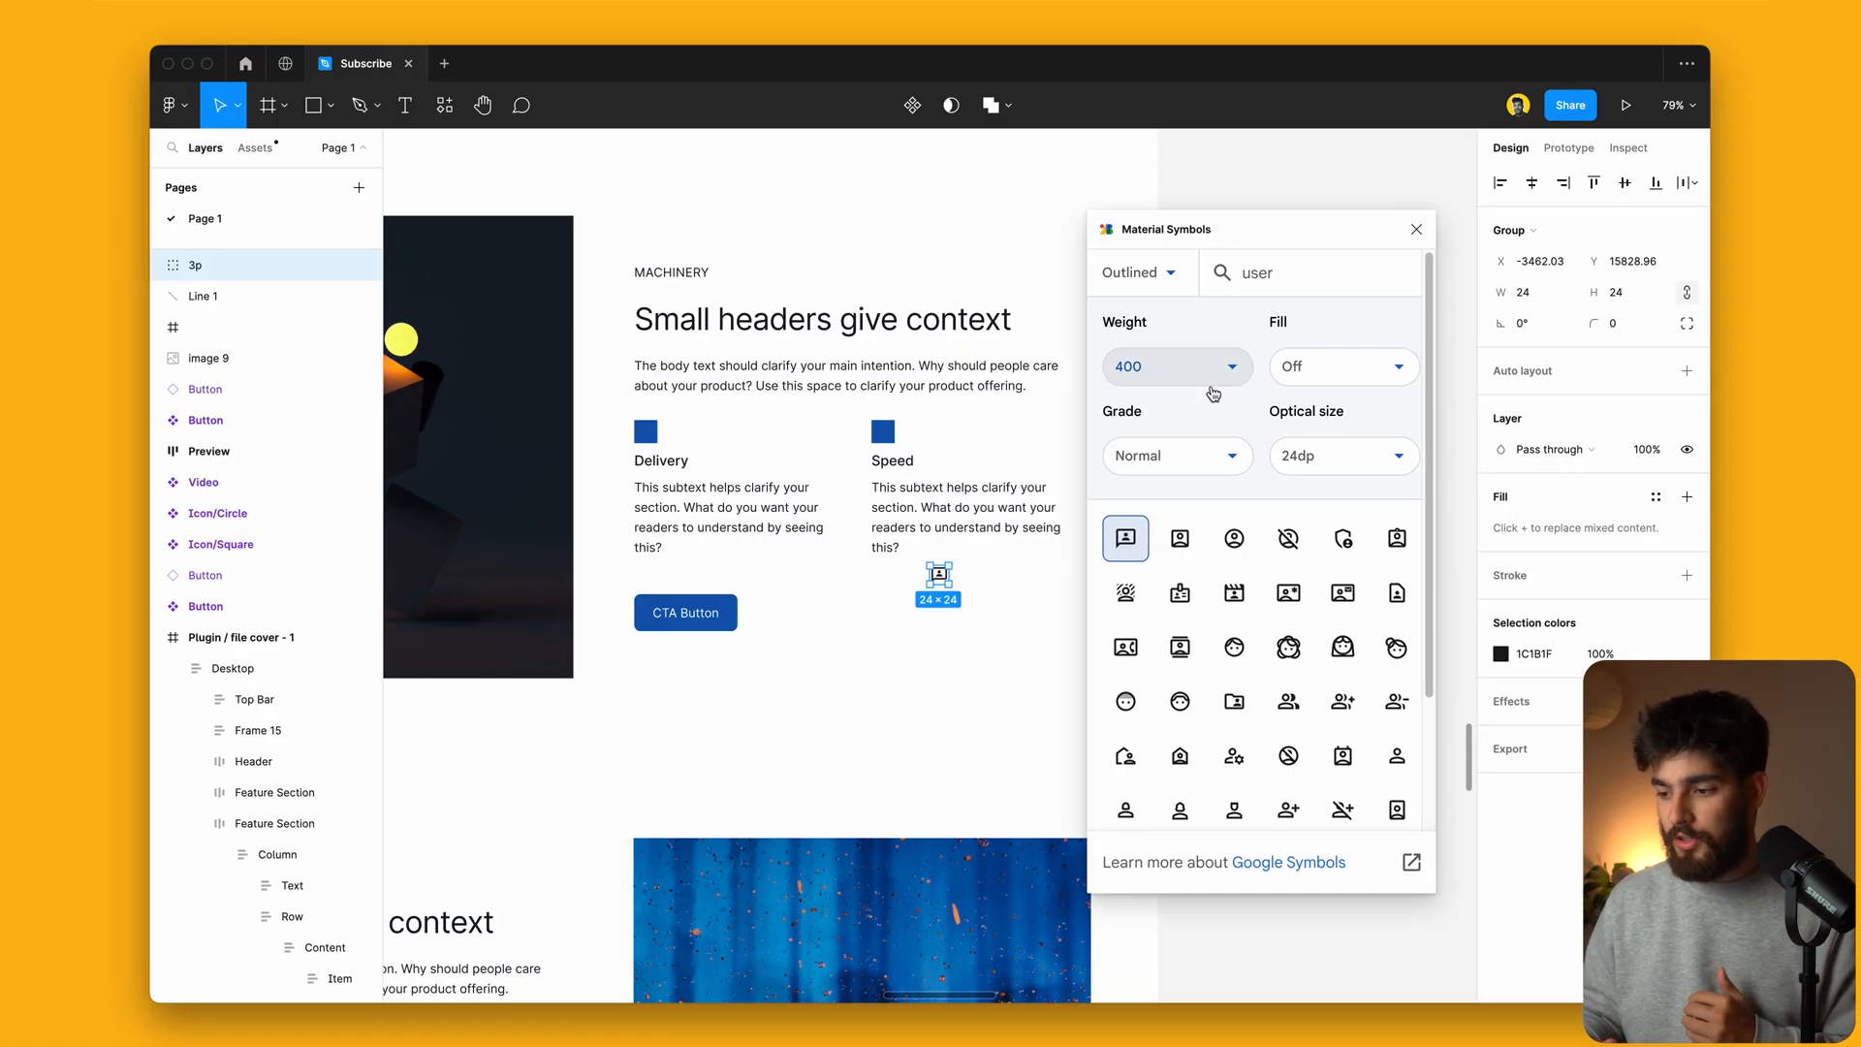
Step: Try weight 100 and the Emphasis and Dark theme grades, then return the grade to Normal
click(1146, 370)
click(1159, 420)
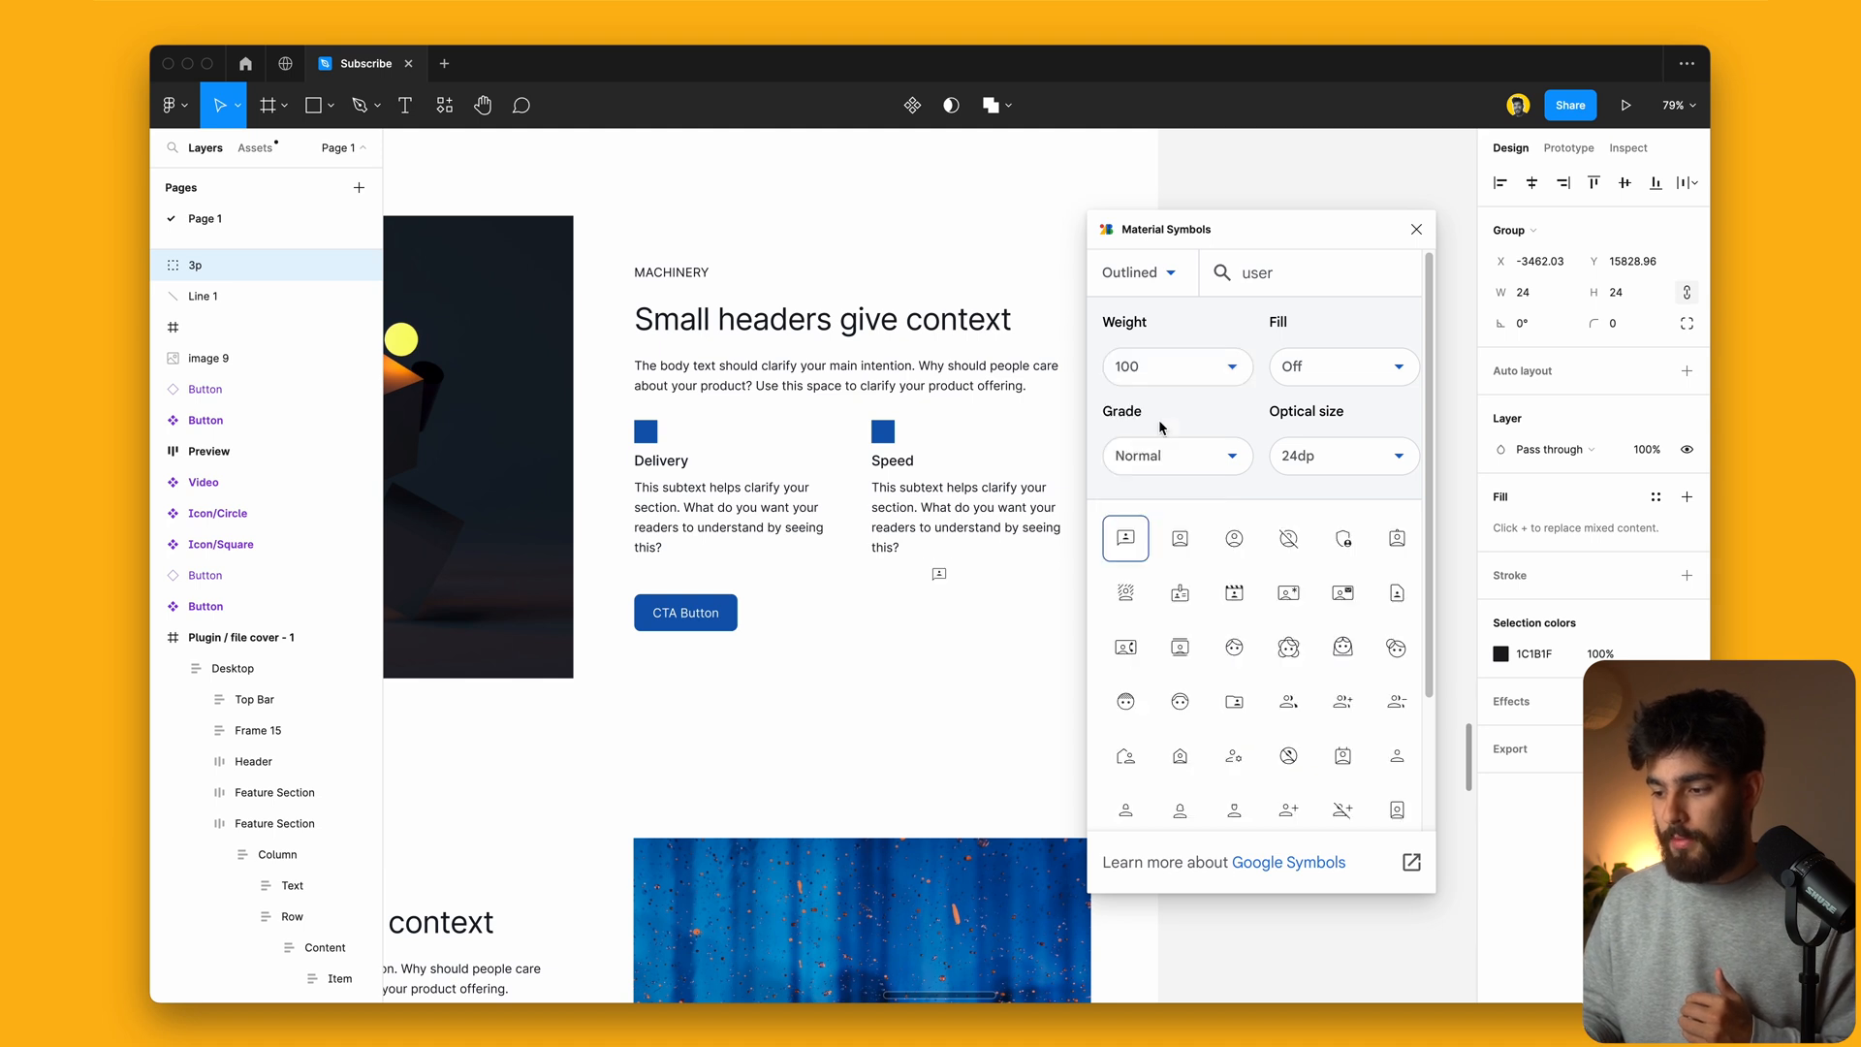
click(1190, 463)
click(1171, 568)
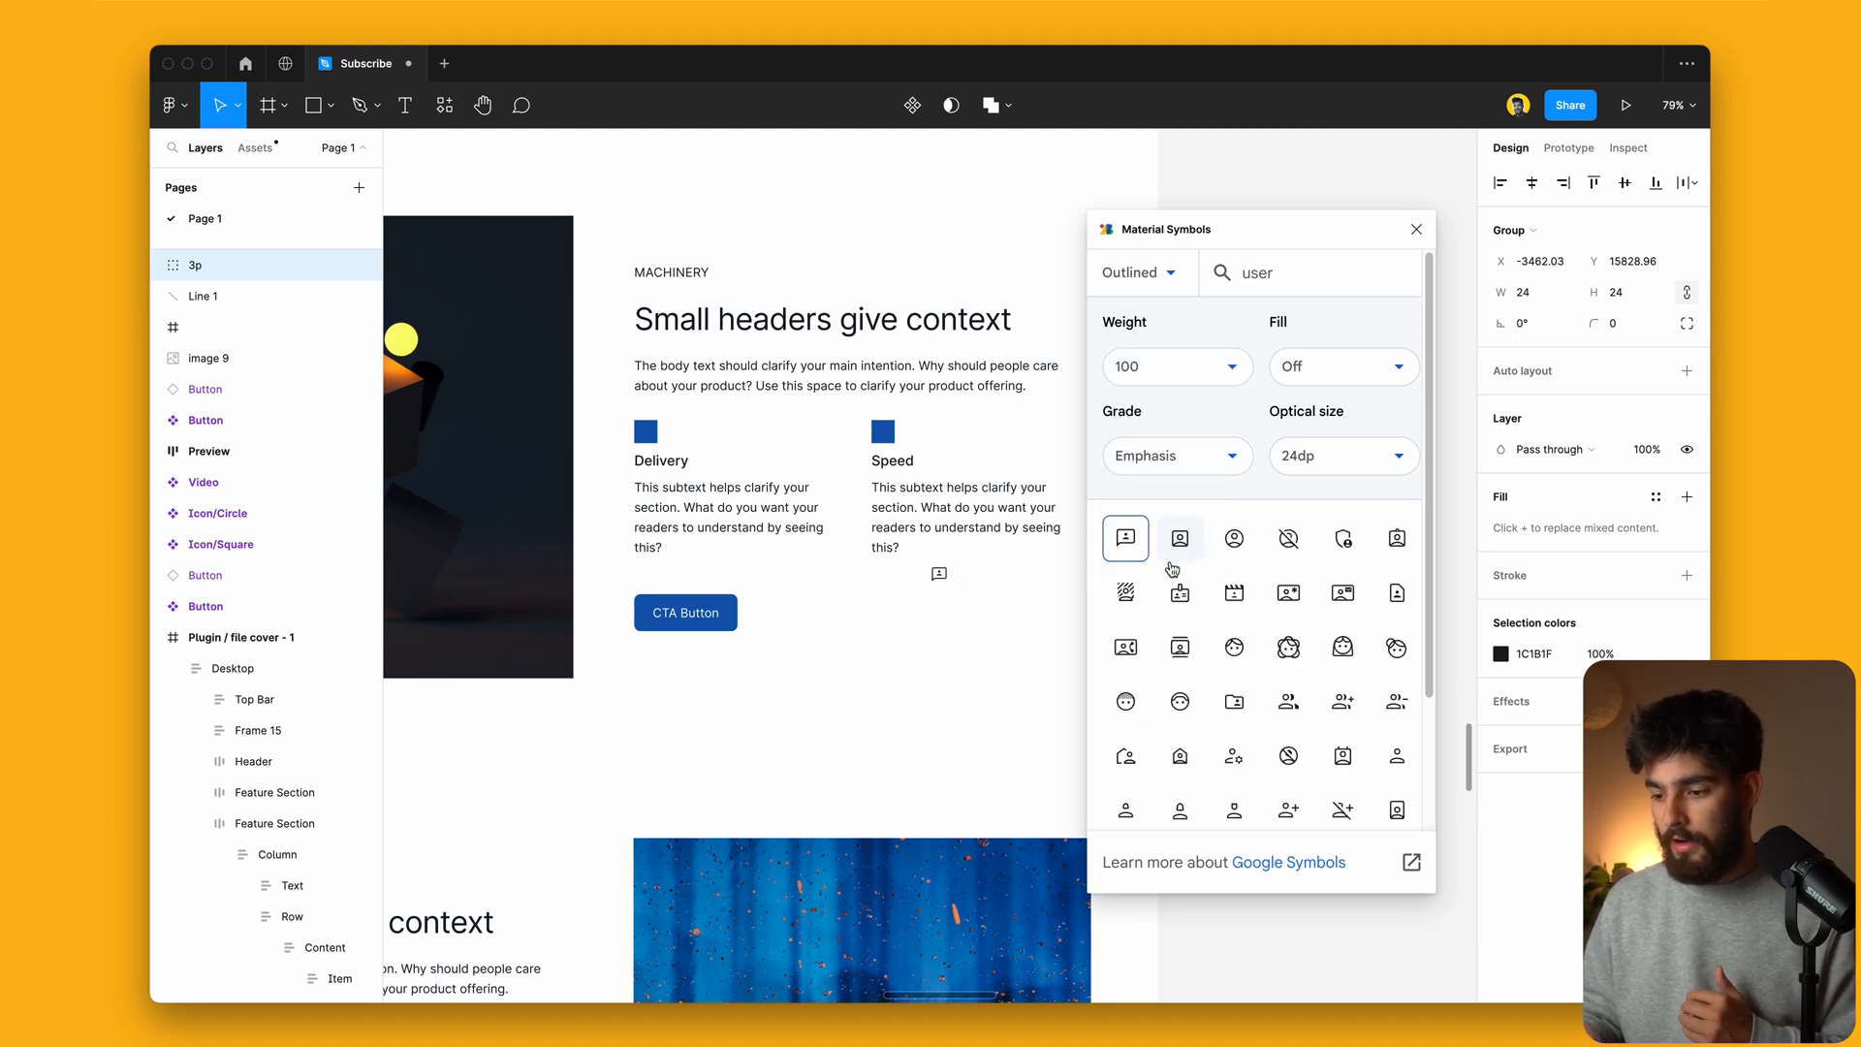
click(1207, 468)
click(1168, 497)
click(1173, 458)
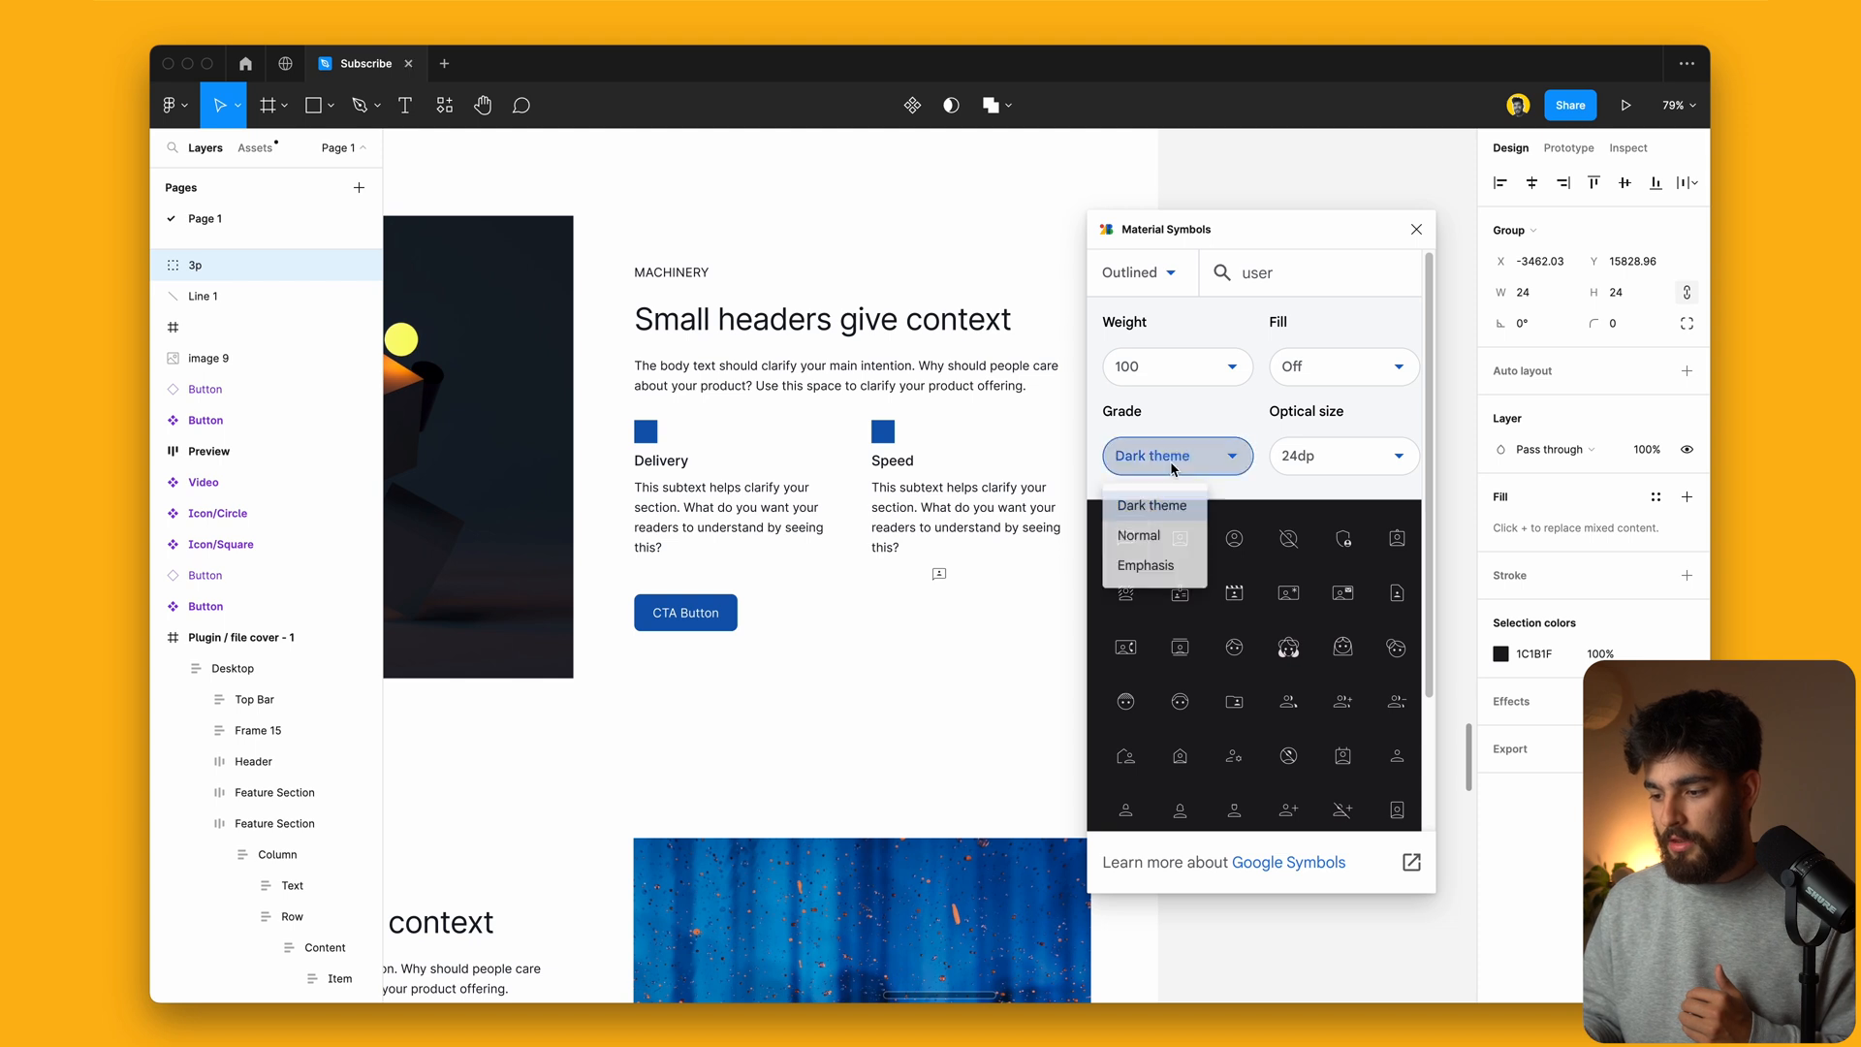
click(1149, 523)
Step: Try the 20dp optical size, then settle on 24dp, weight 400 and filled icons
click(1289, 465)
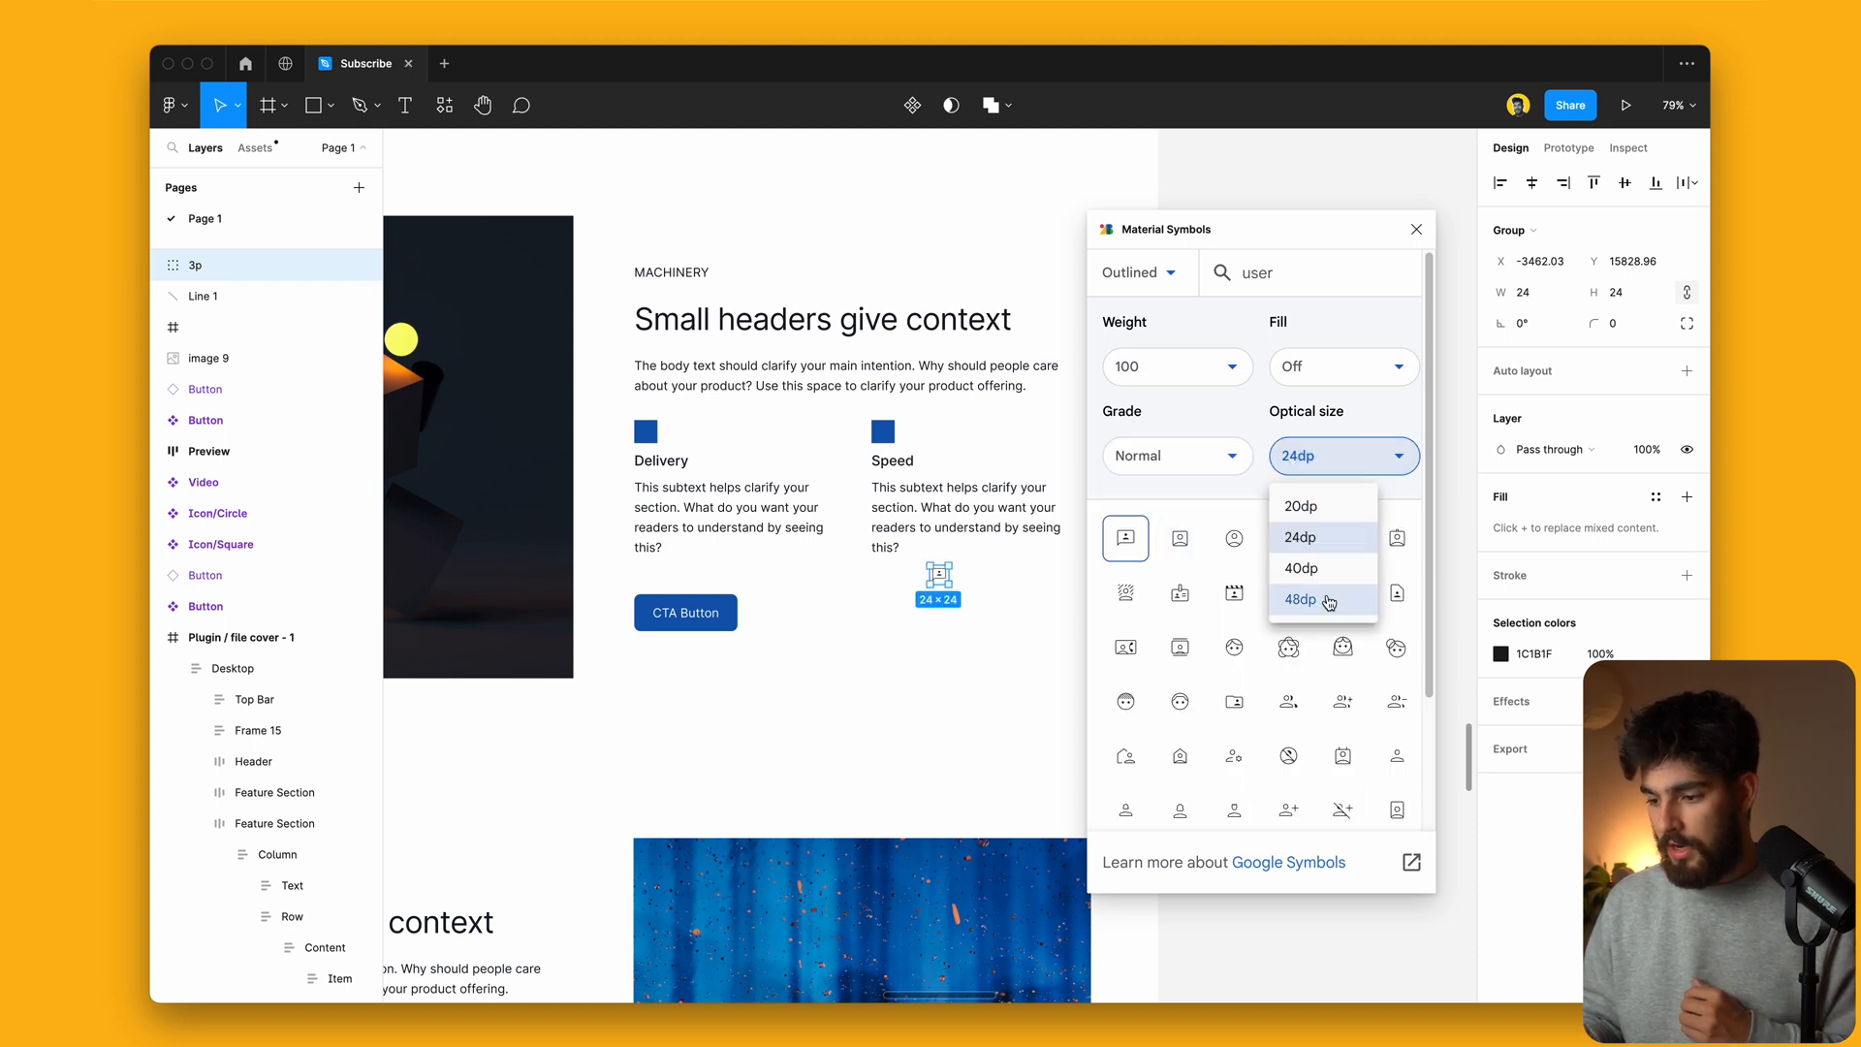
click(1301, 505)
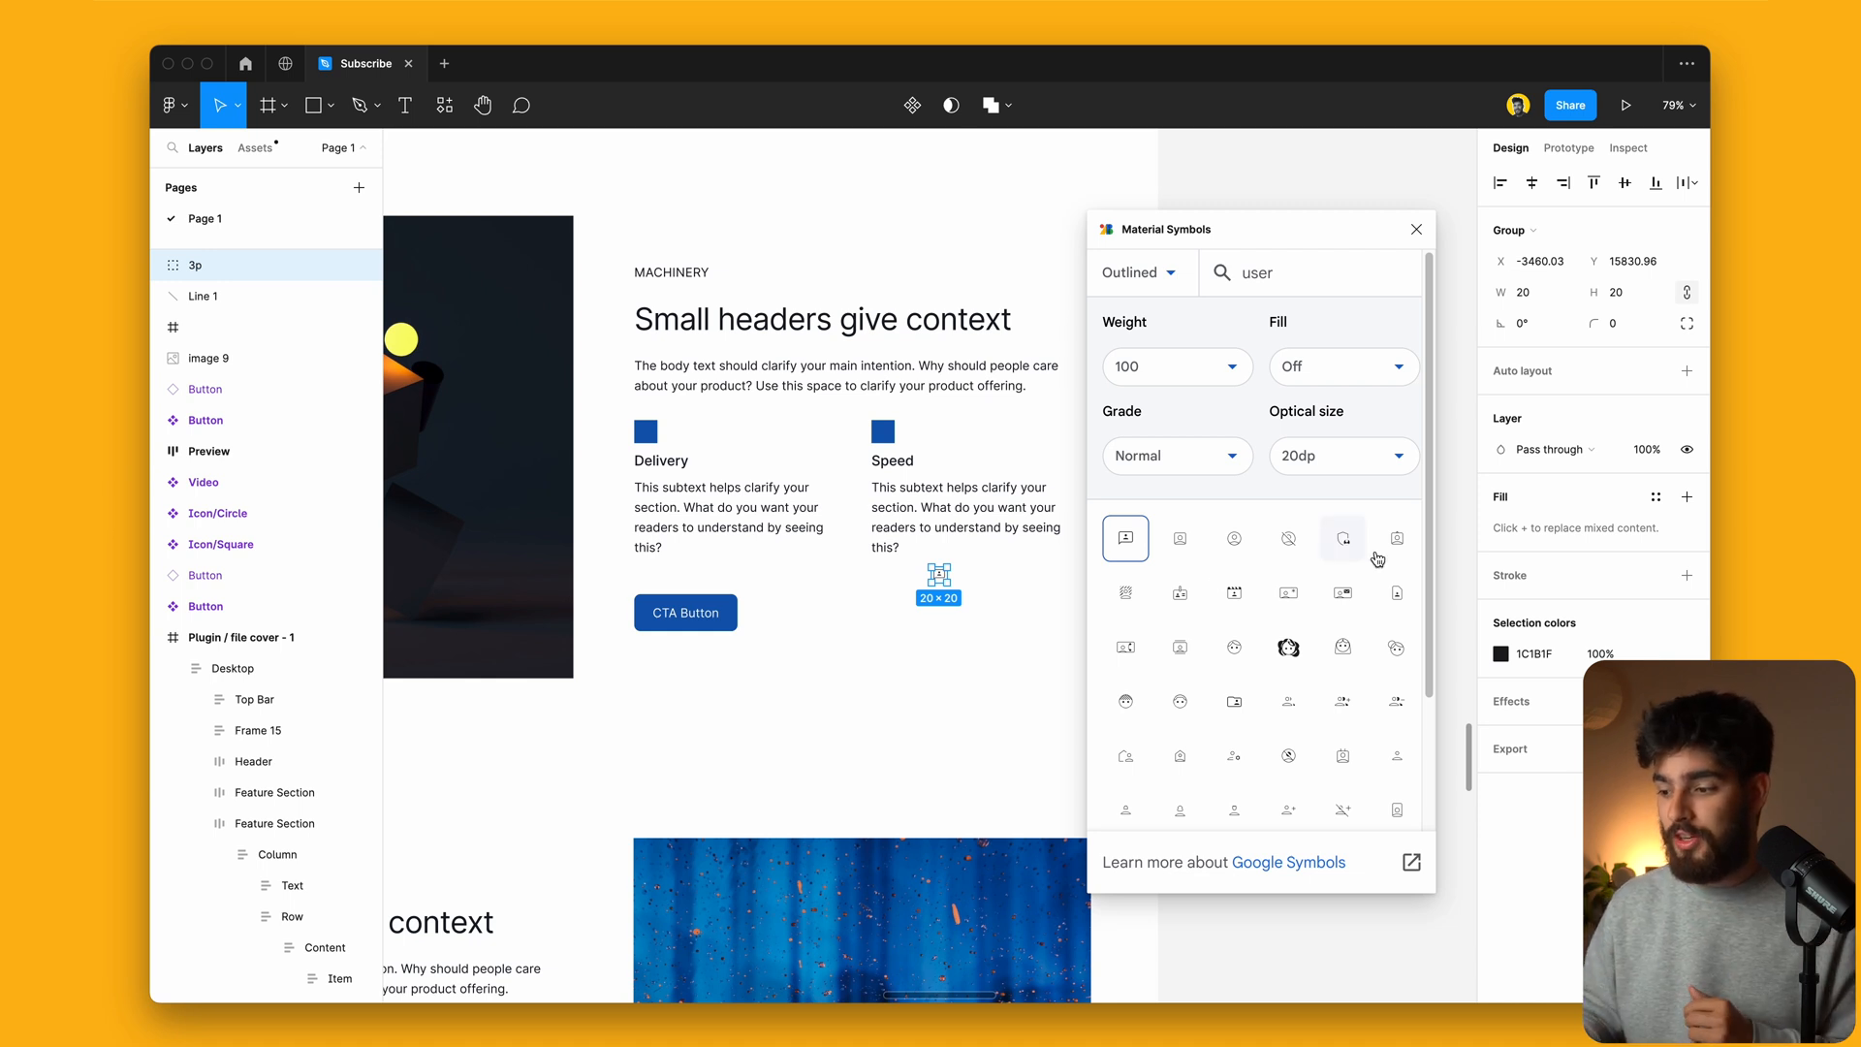
click(1340, 455)
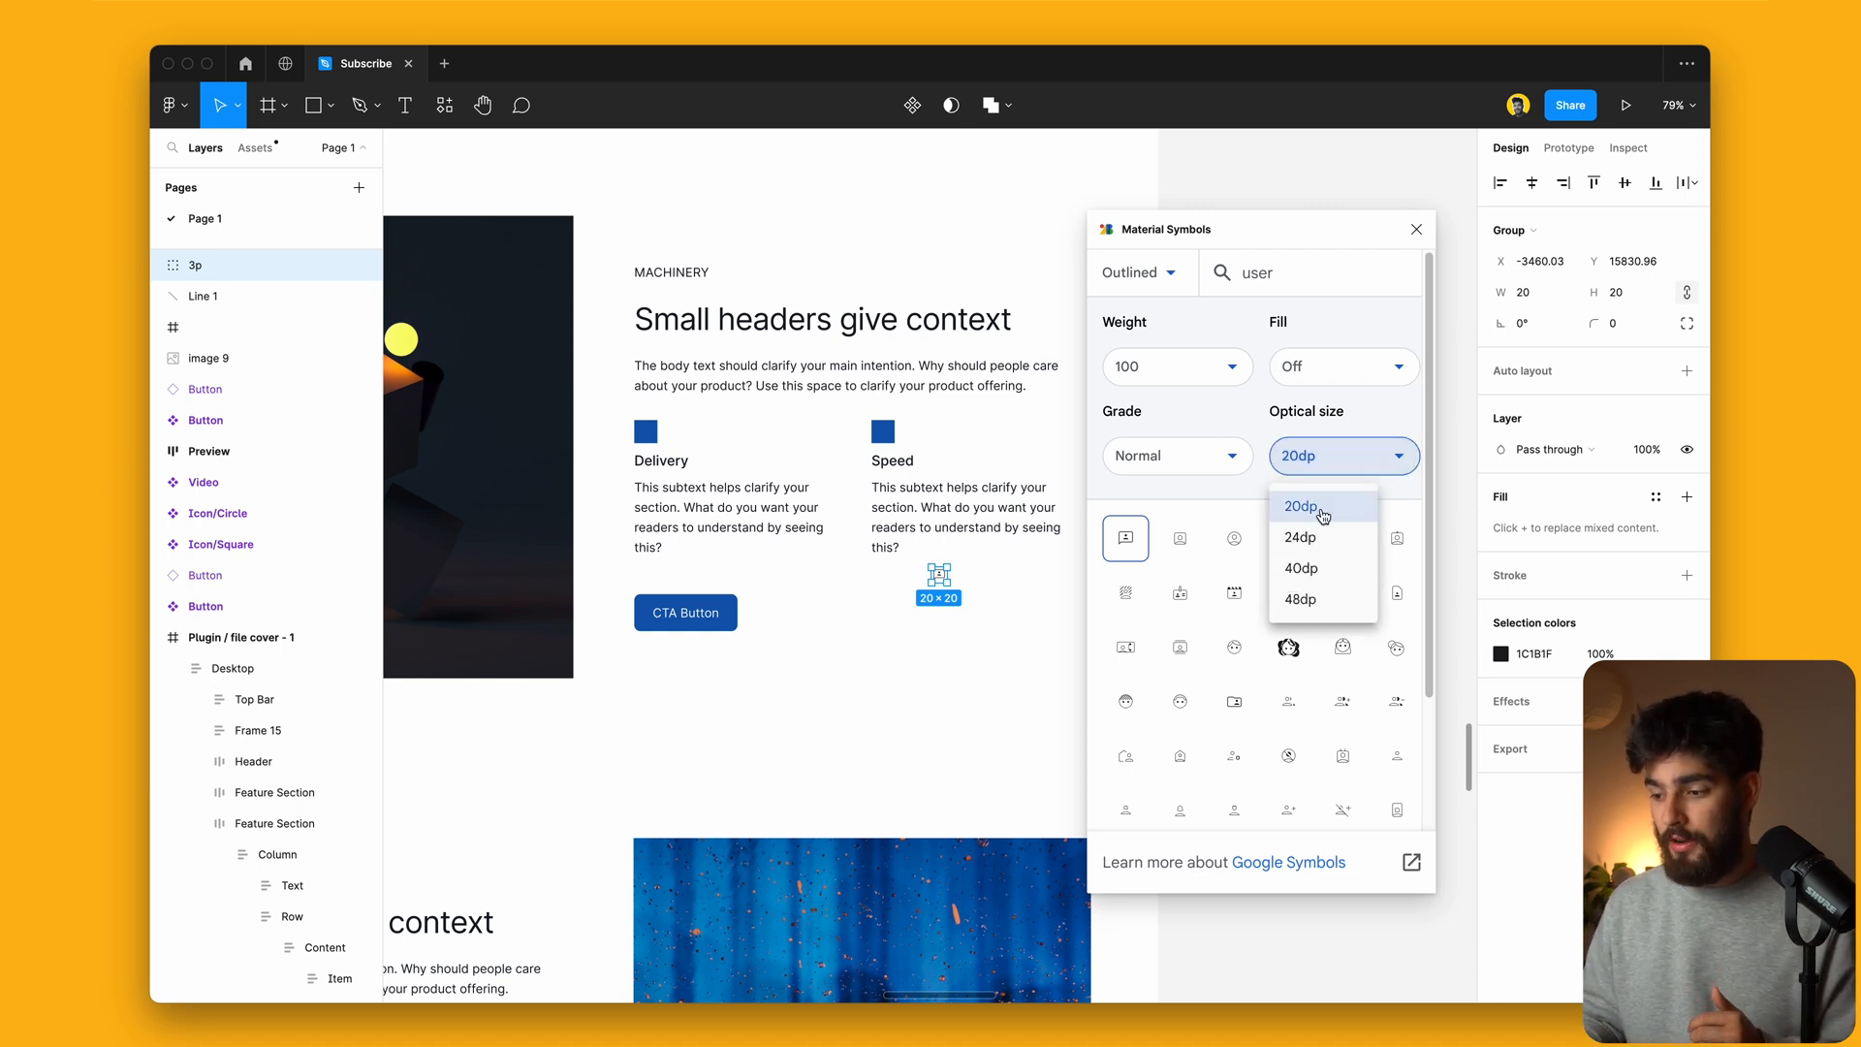
click(1198, 369)
click(1176, 509)
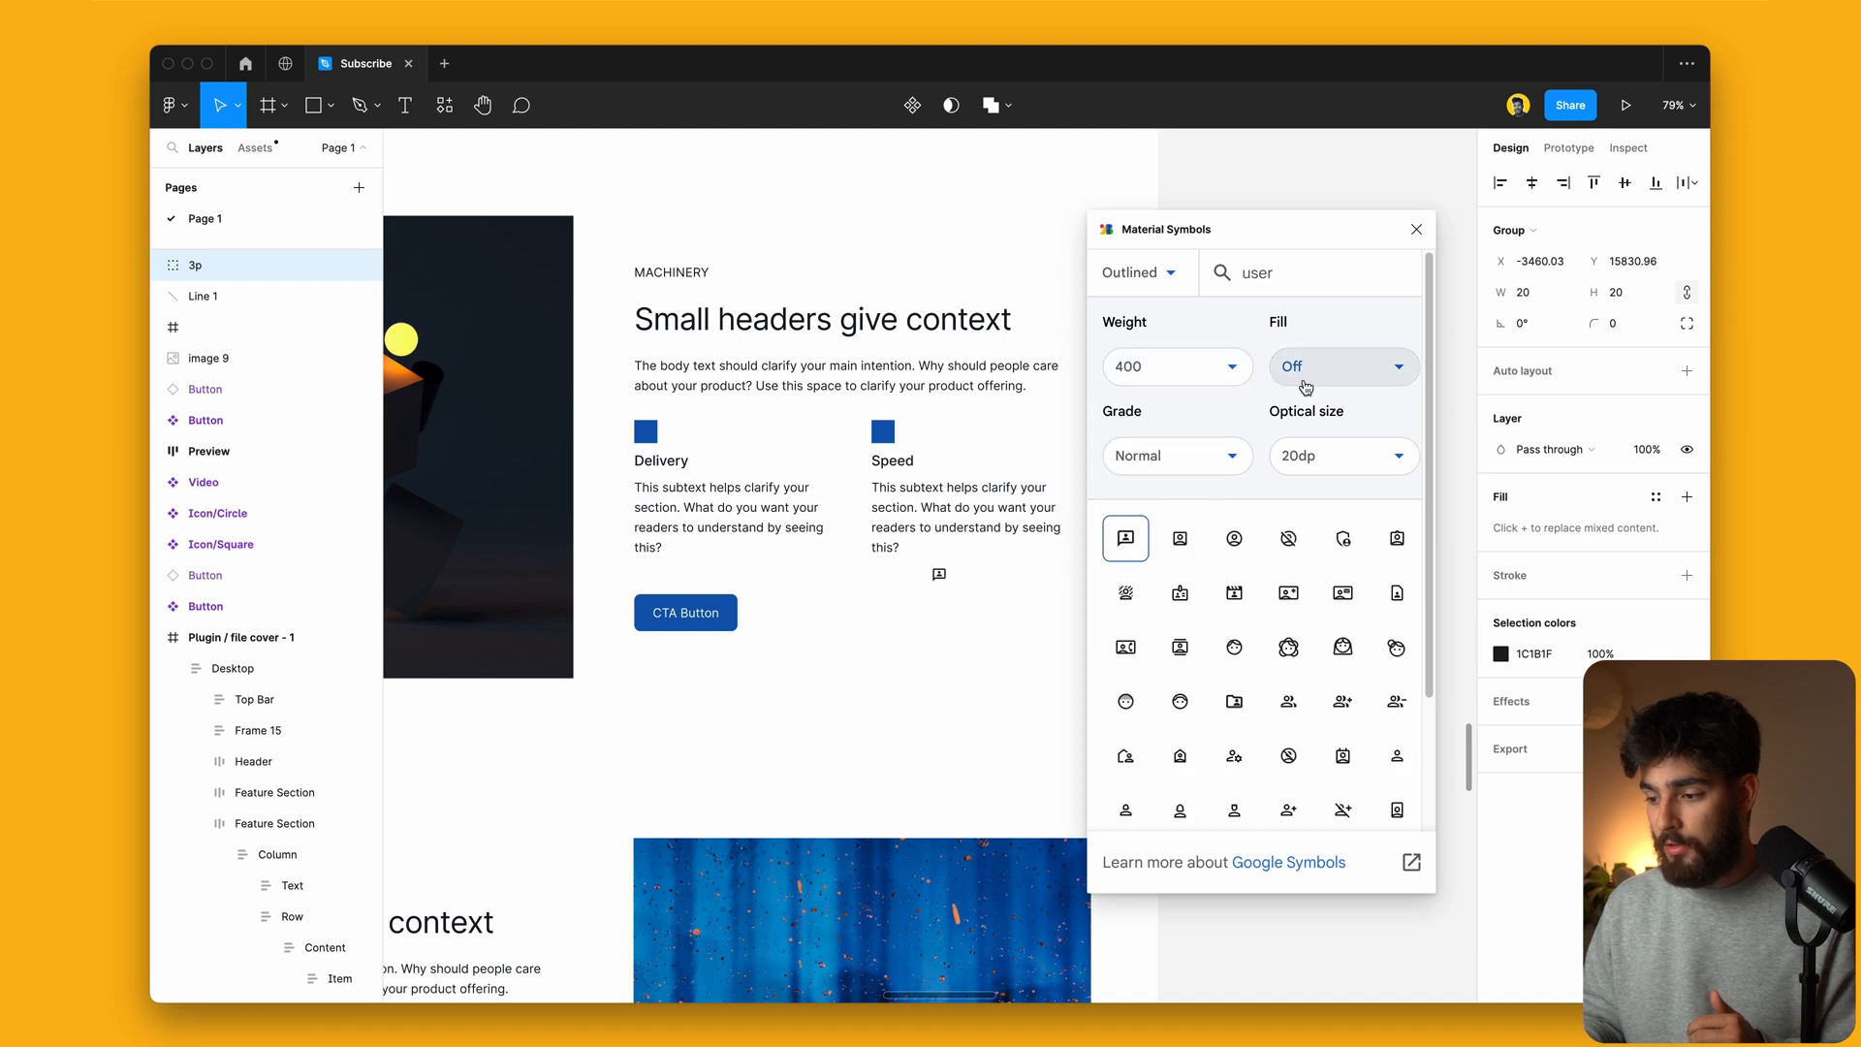
click(1300, 448)
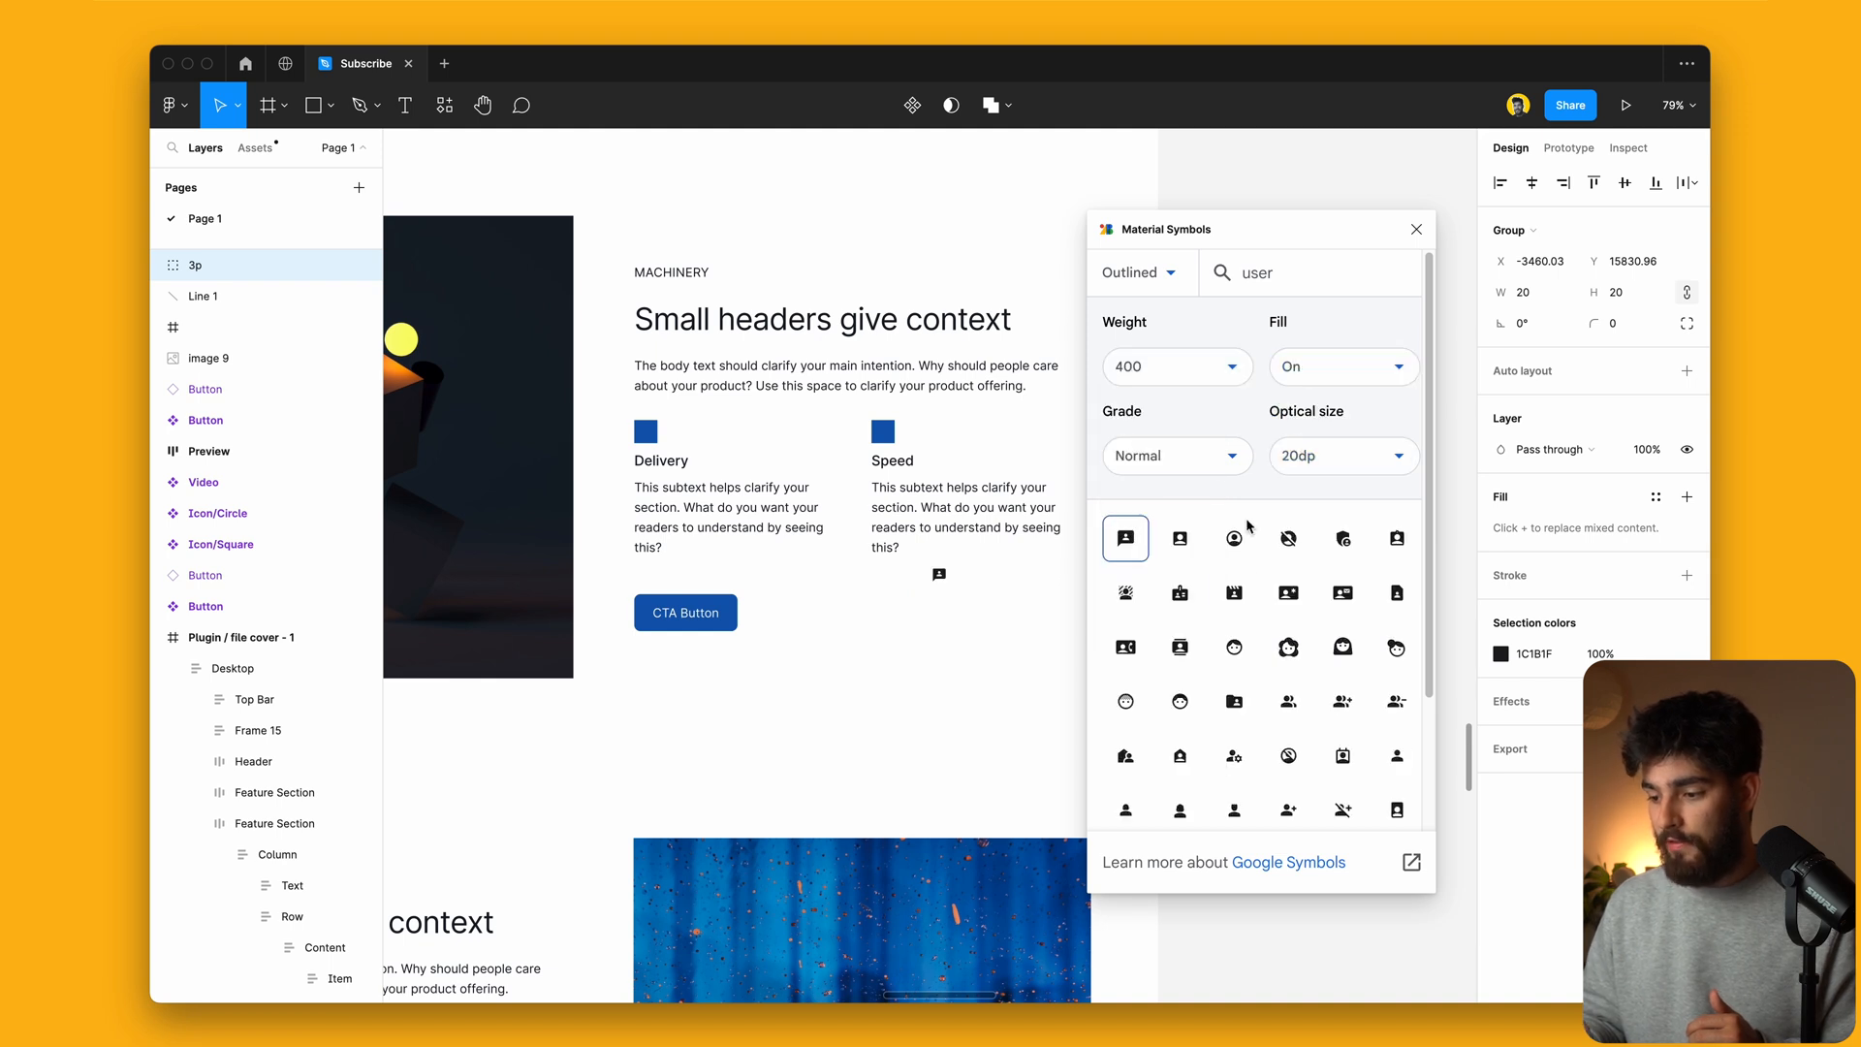
scroll(1227, 698, down, 4)
scroll(1227, 698, up, 4)
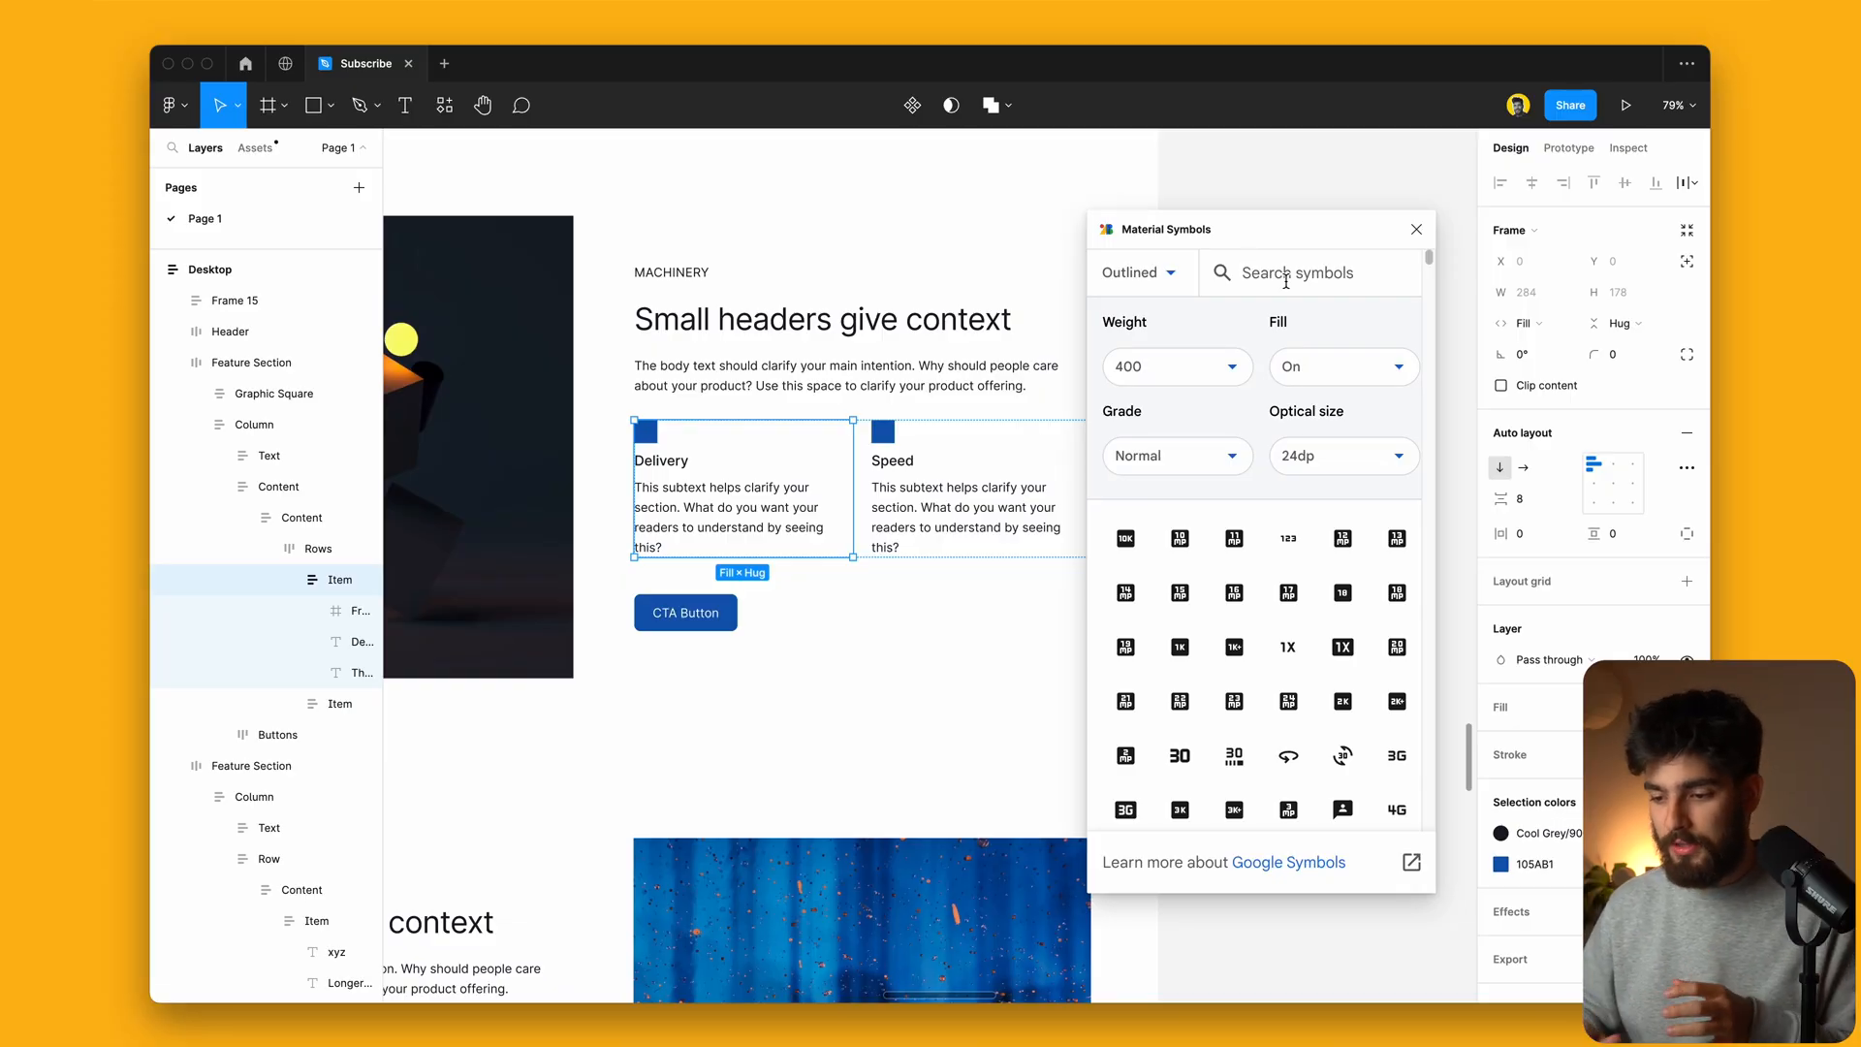
Step: Search Material Symbols for 'deliver' and drag the van icon into the Delivery card
click(1299, 293)
text(deliuv)
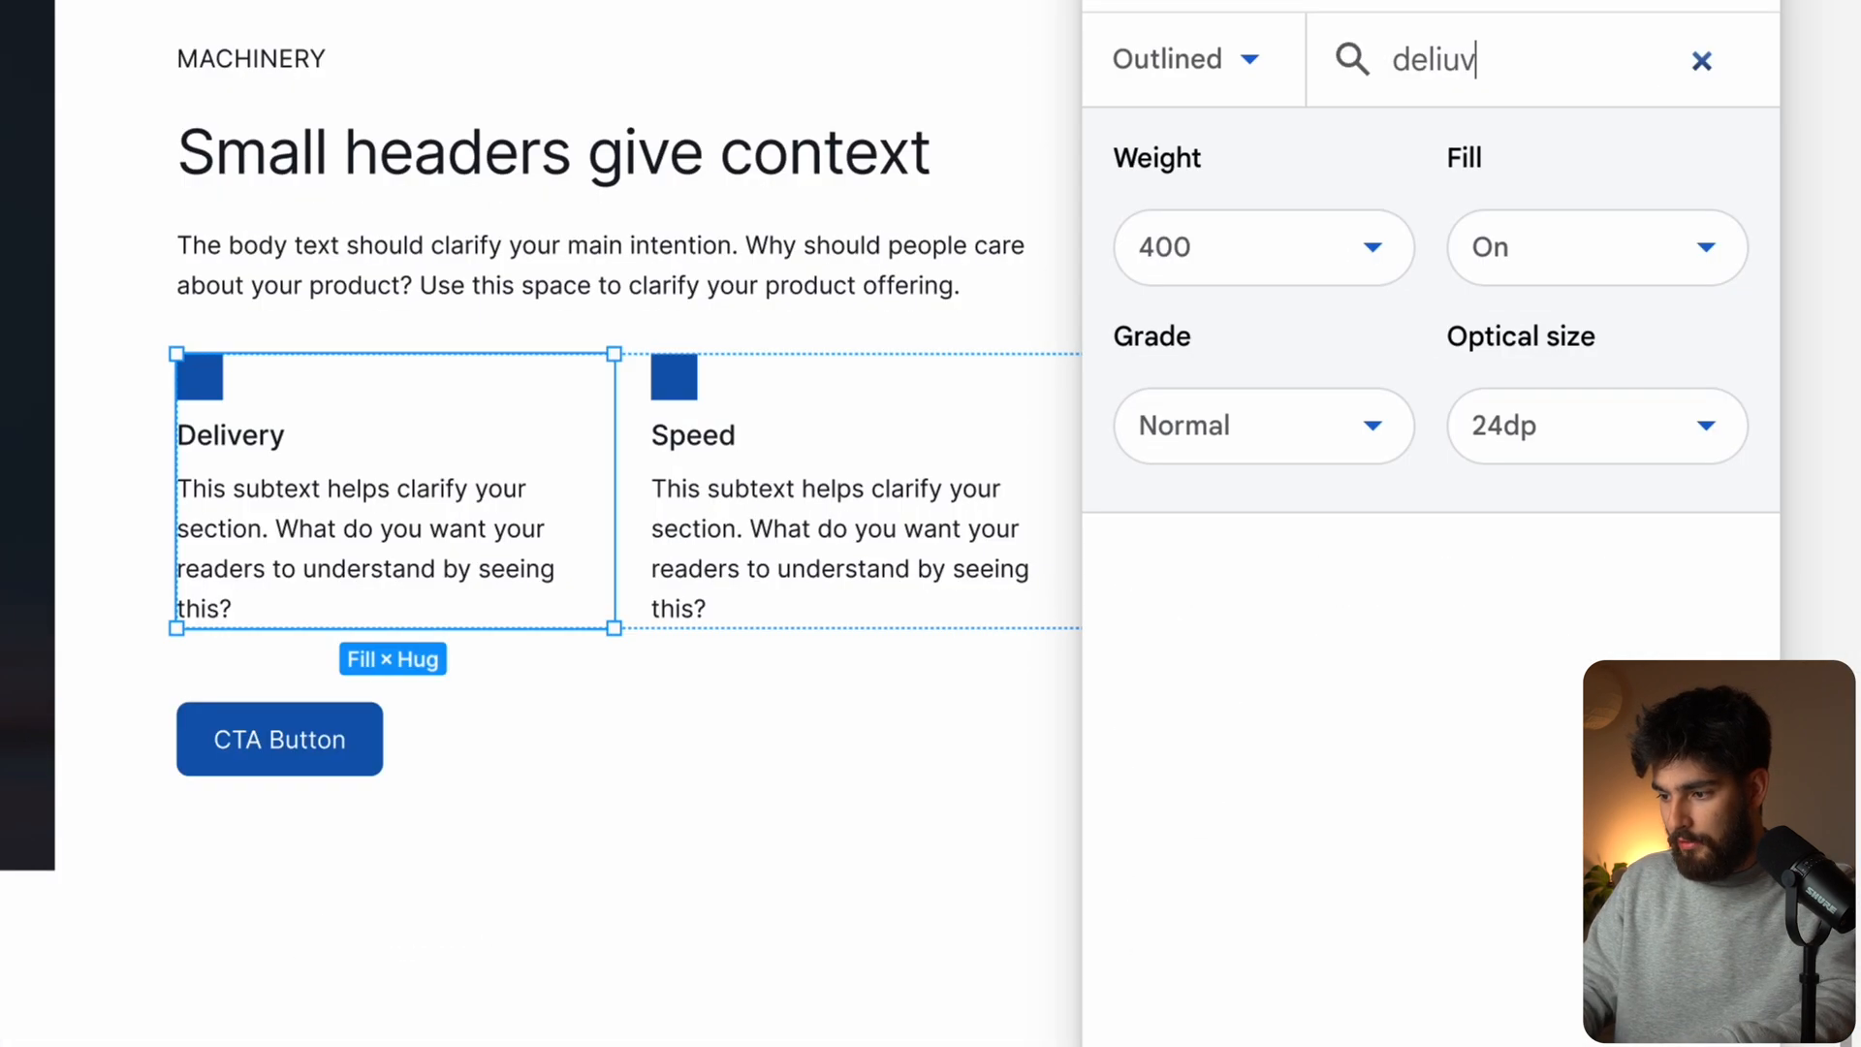
key(BackSpace)
key(BackSpace)
text(ver)
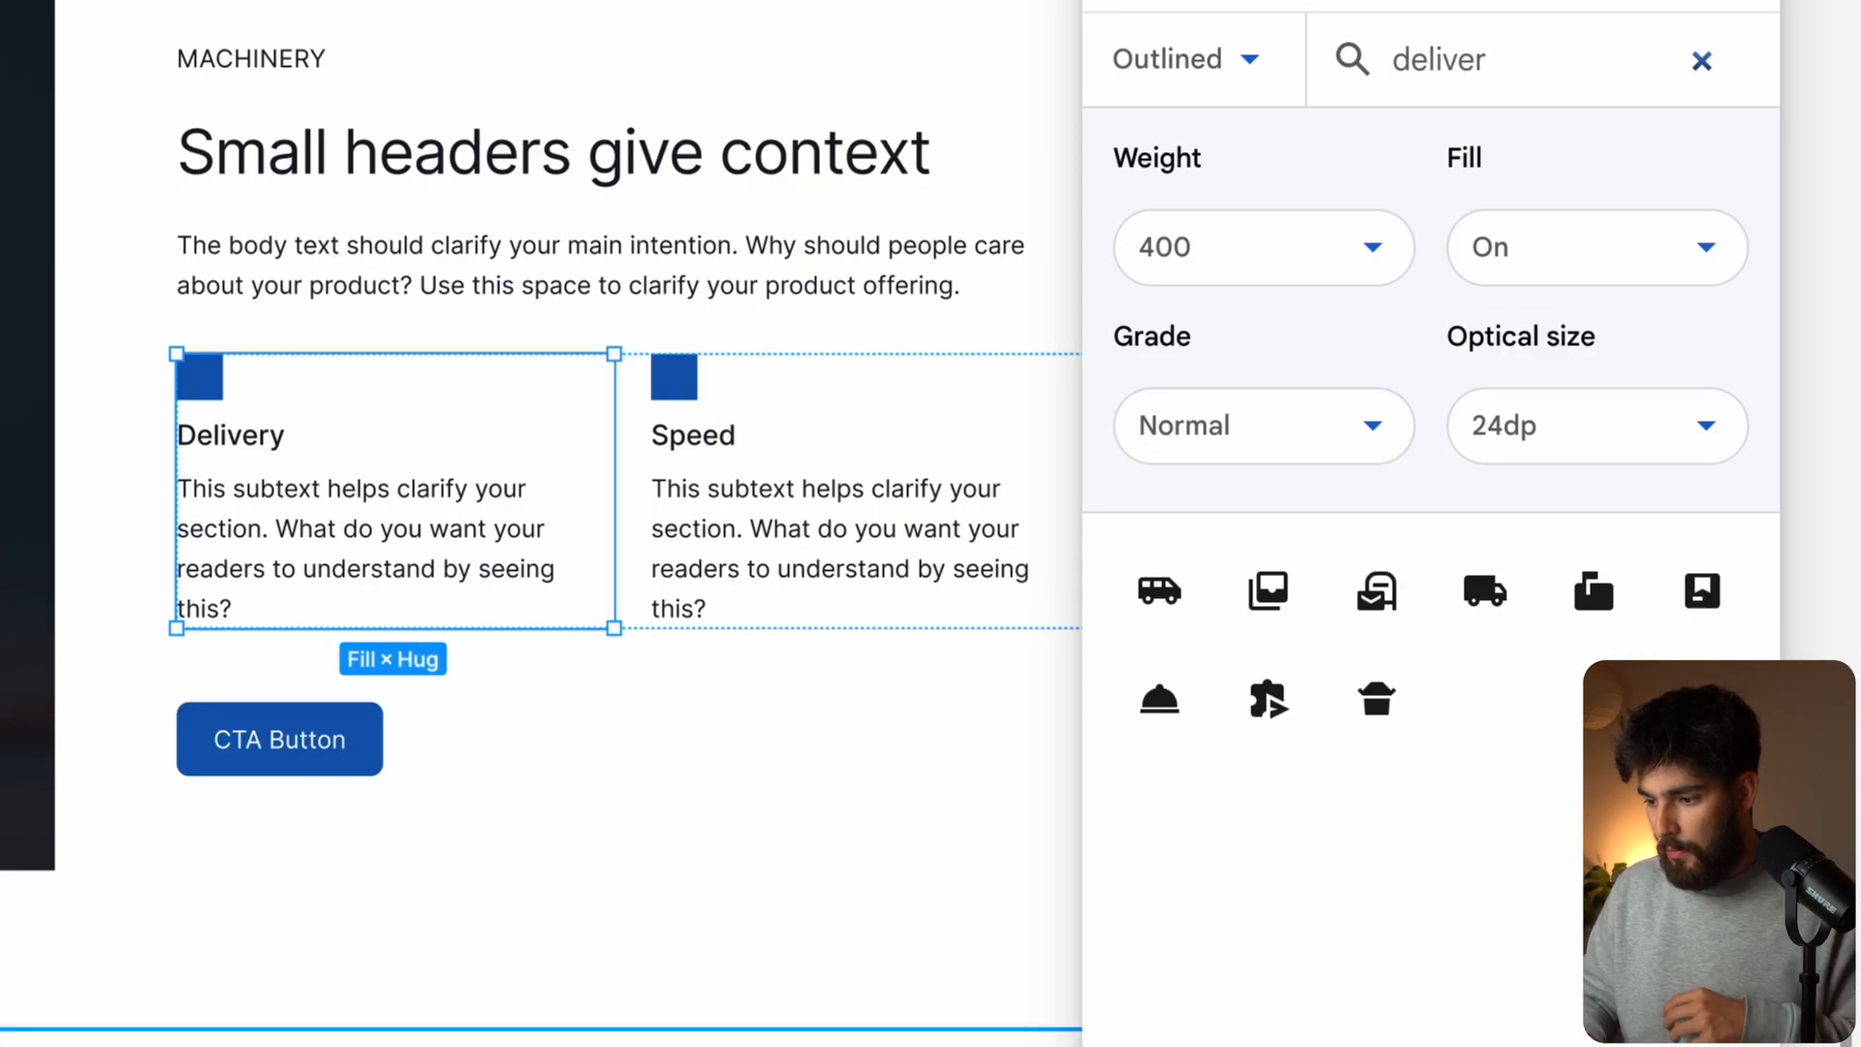
drag(1180, 593, 284, 419)
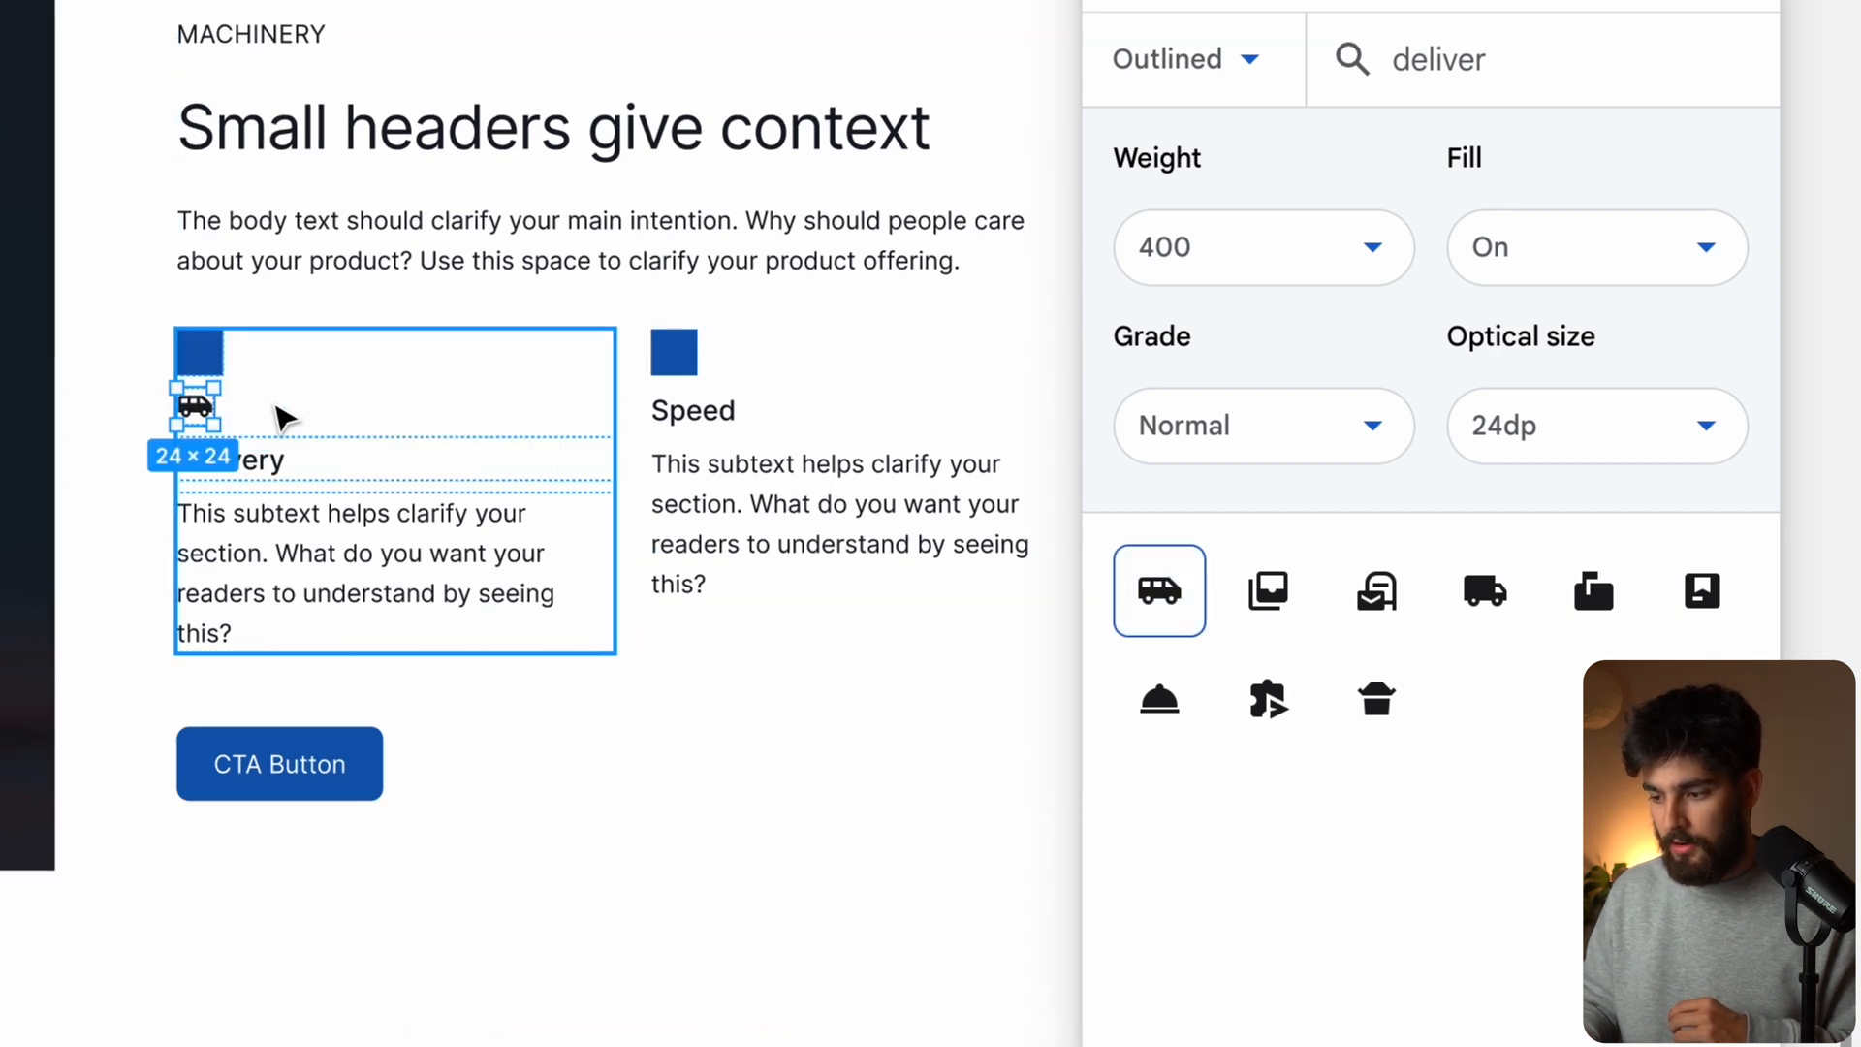
Step: Set the van icon to 24dp, outlined and weight 400, then close Material Symbols
click(1540, 427)
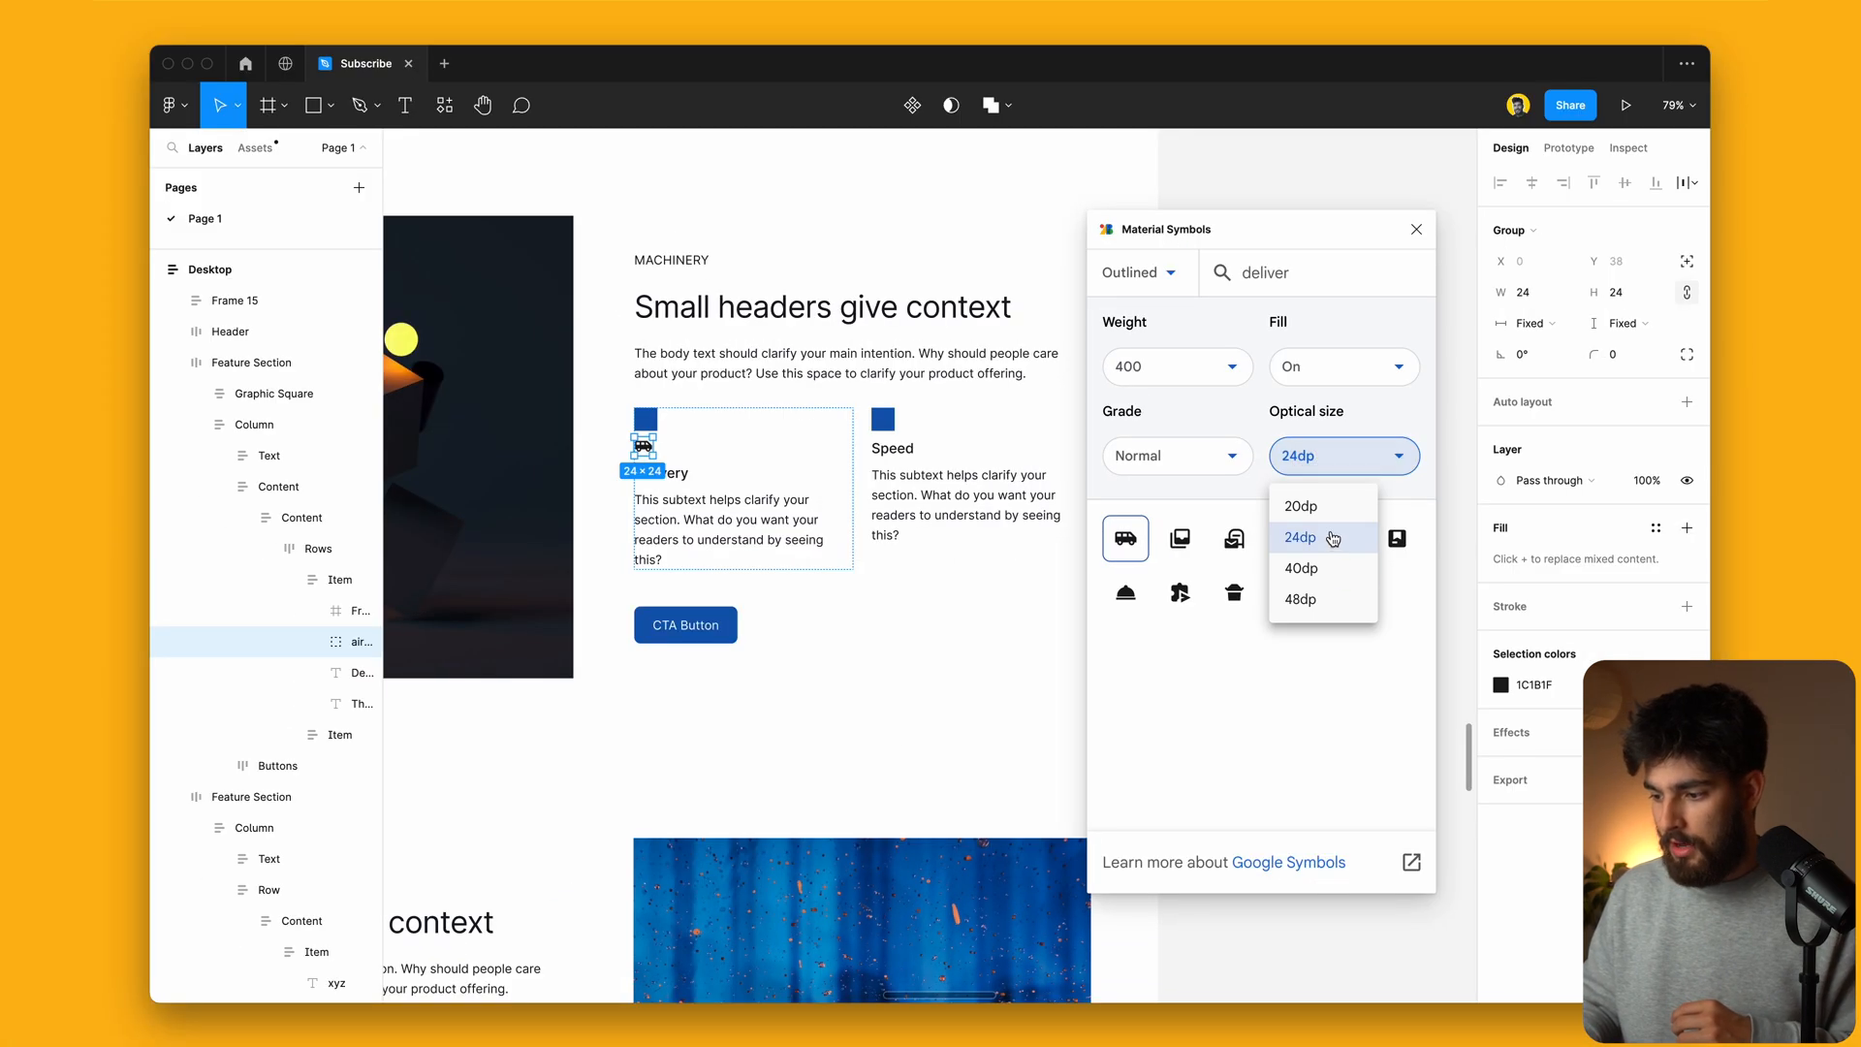
click(1334, 539)
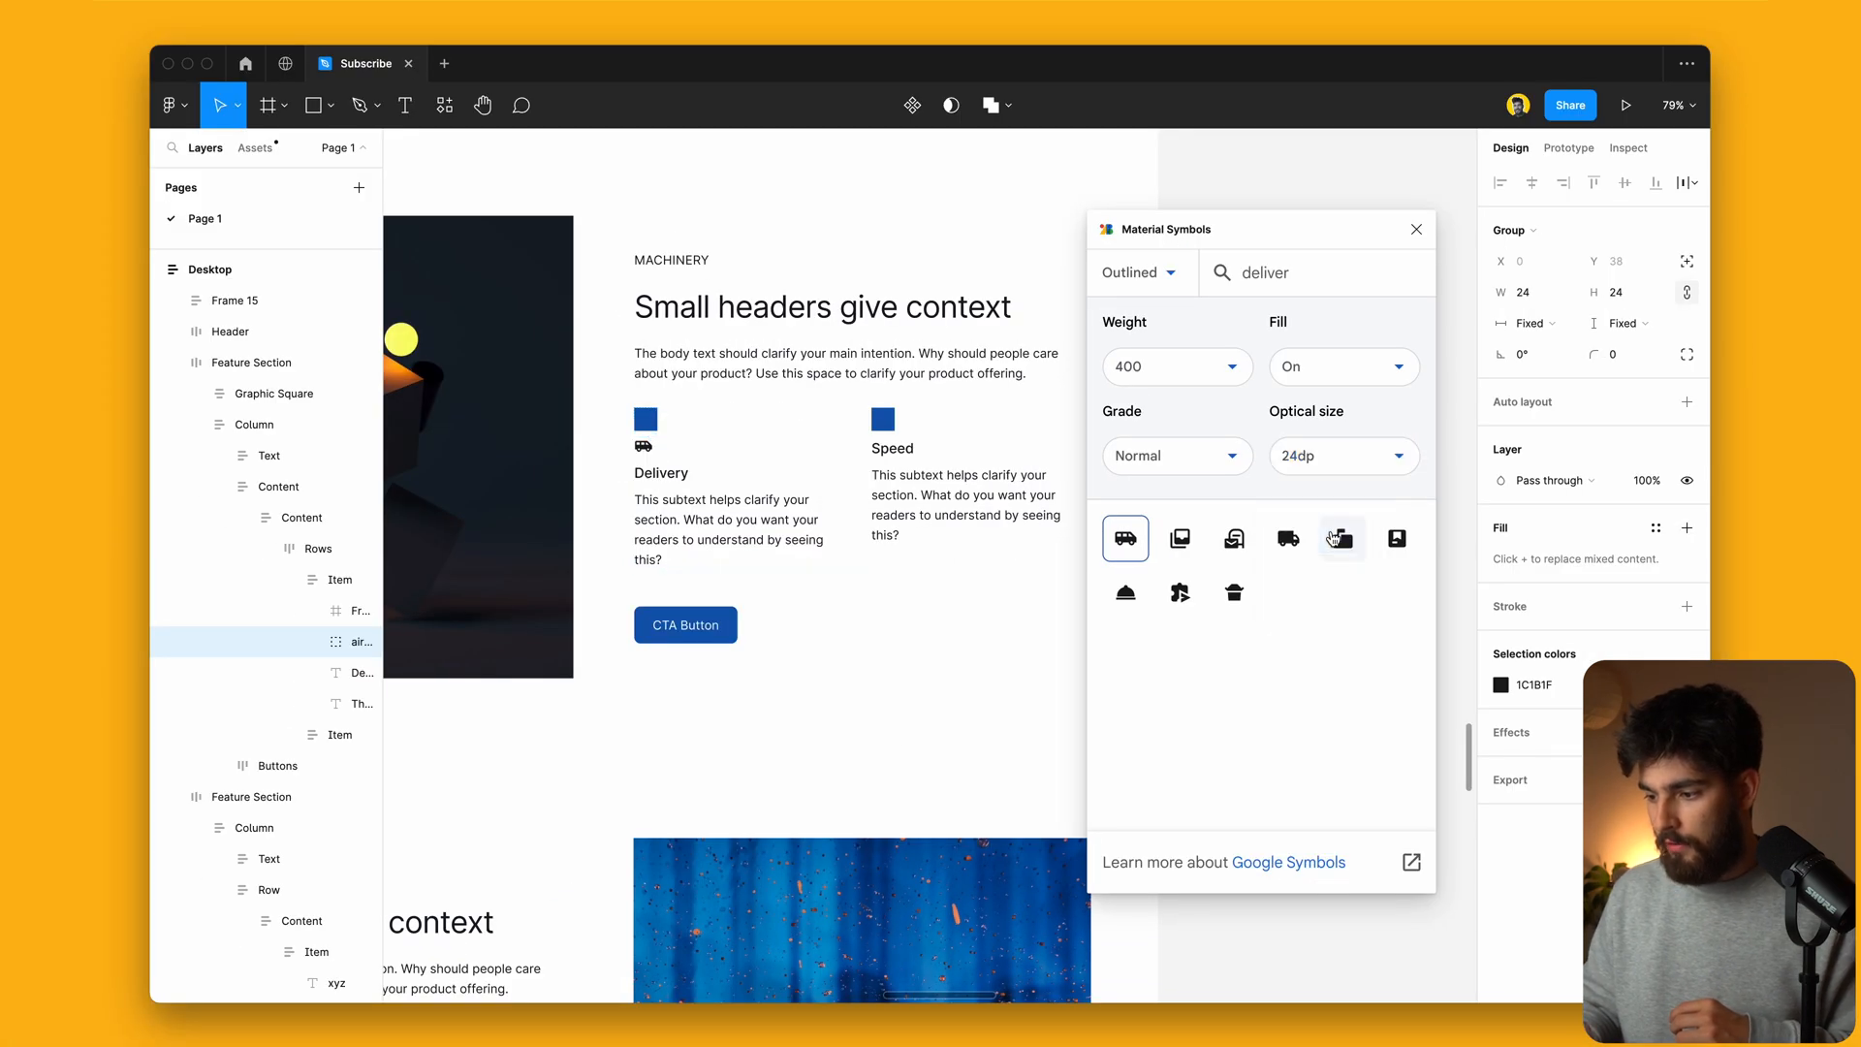
click(1332, 369)
click(1312, 418)
click(1187, 369)
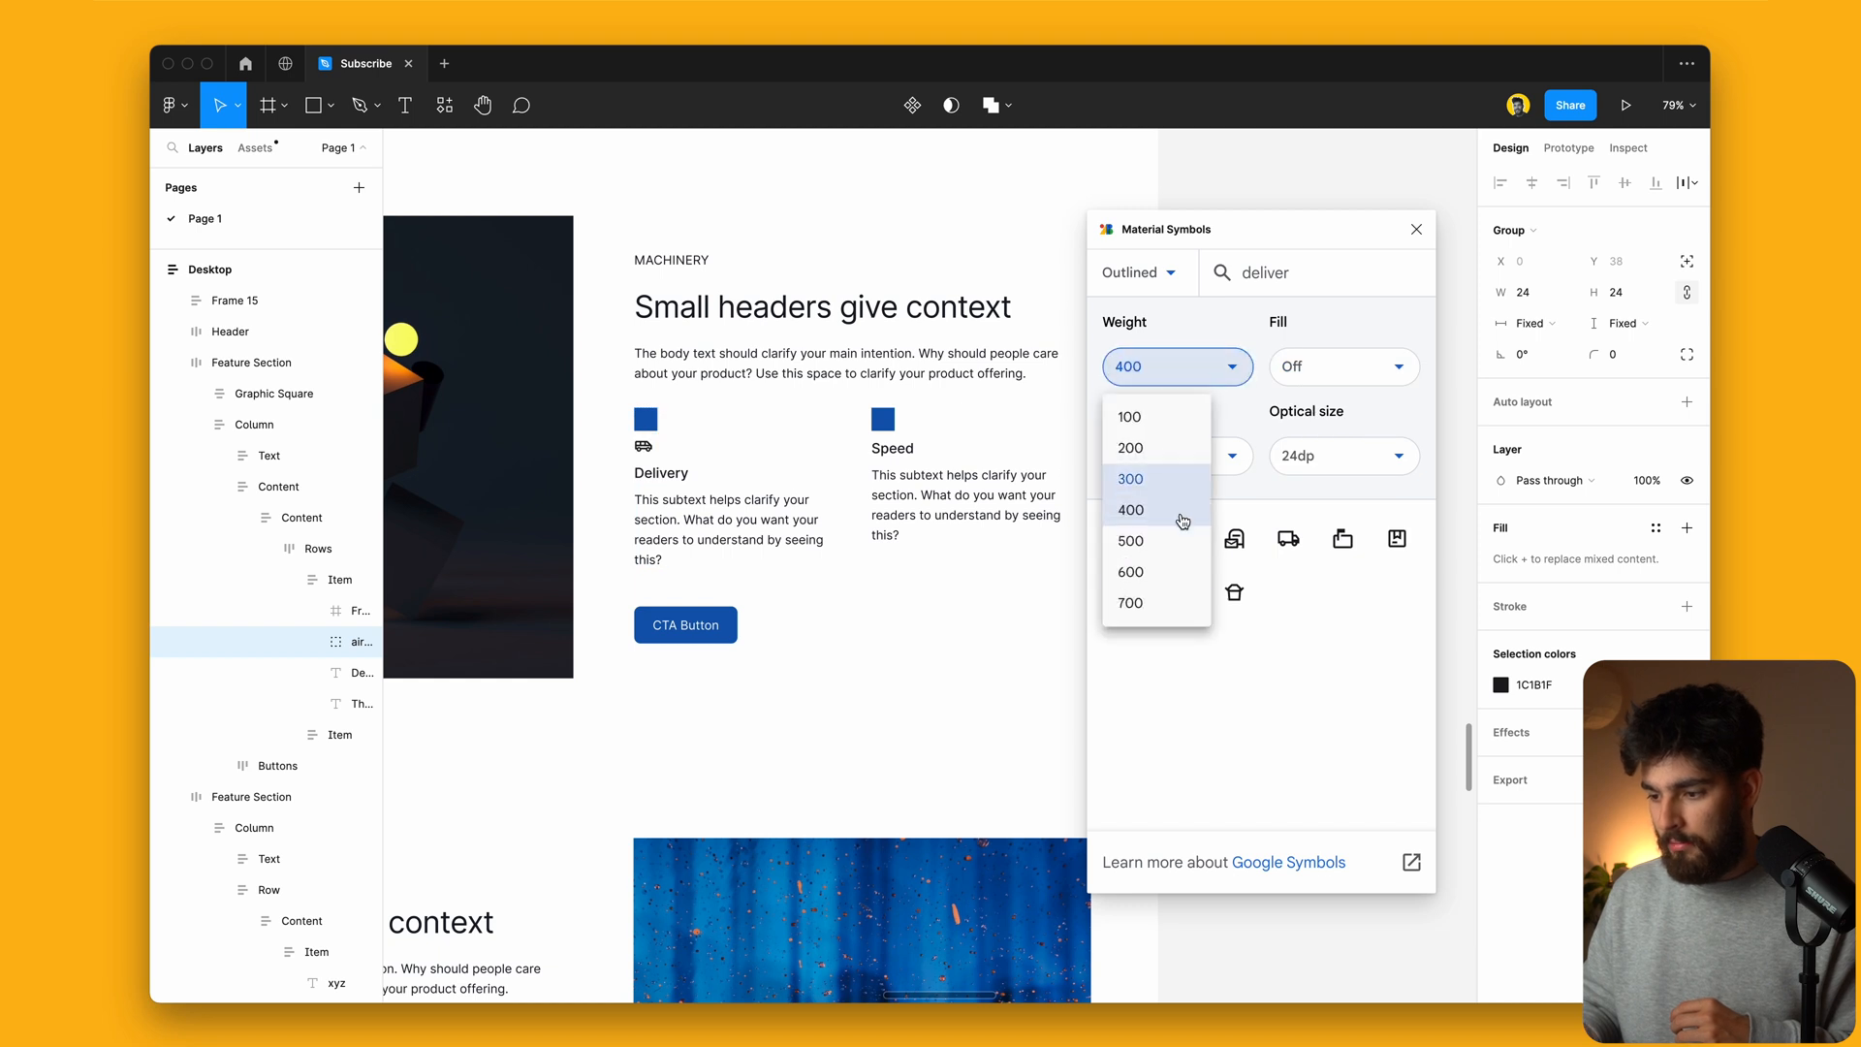
click(1131, 572)
click(1178, 366)
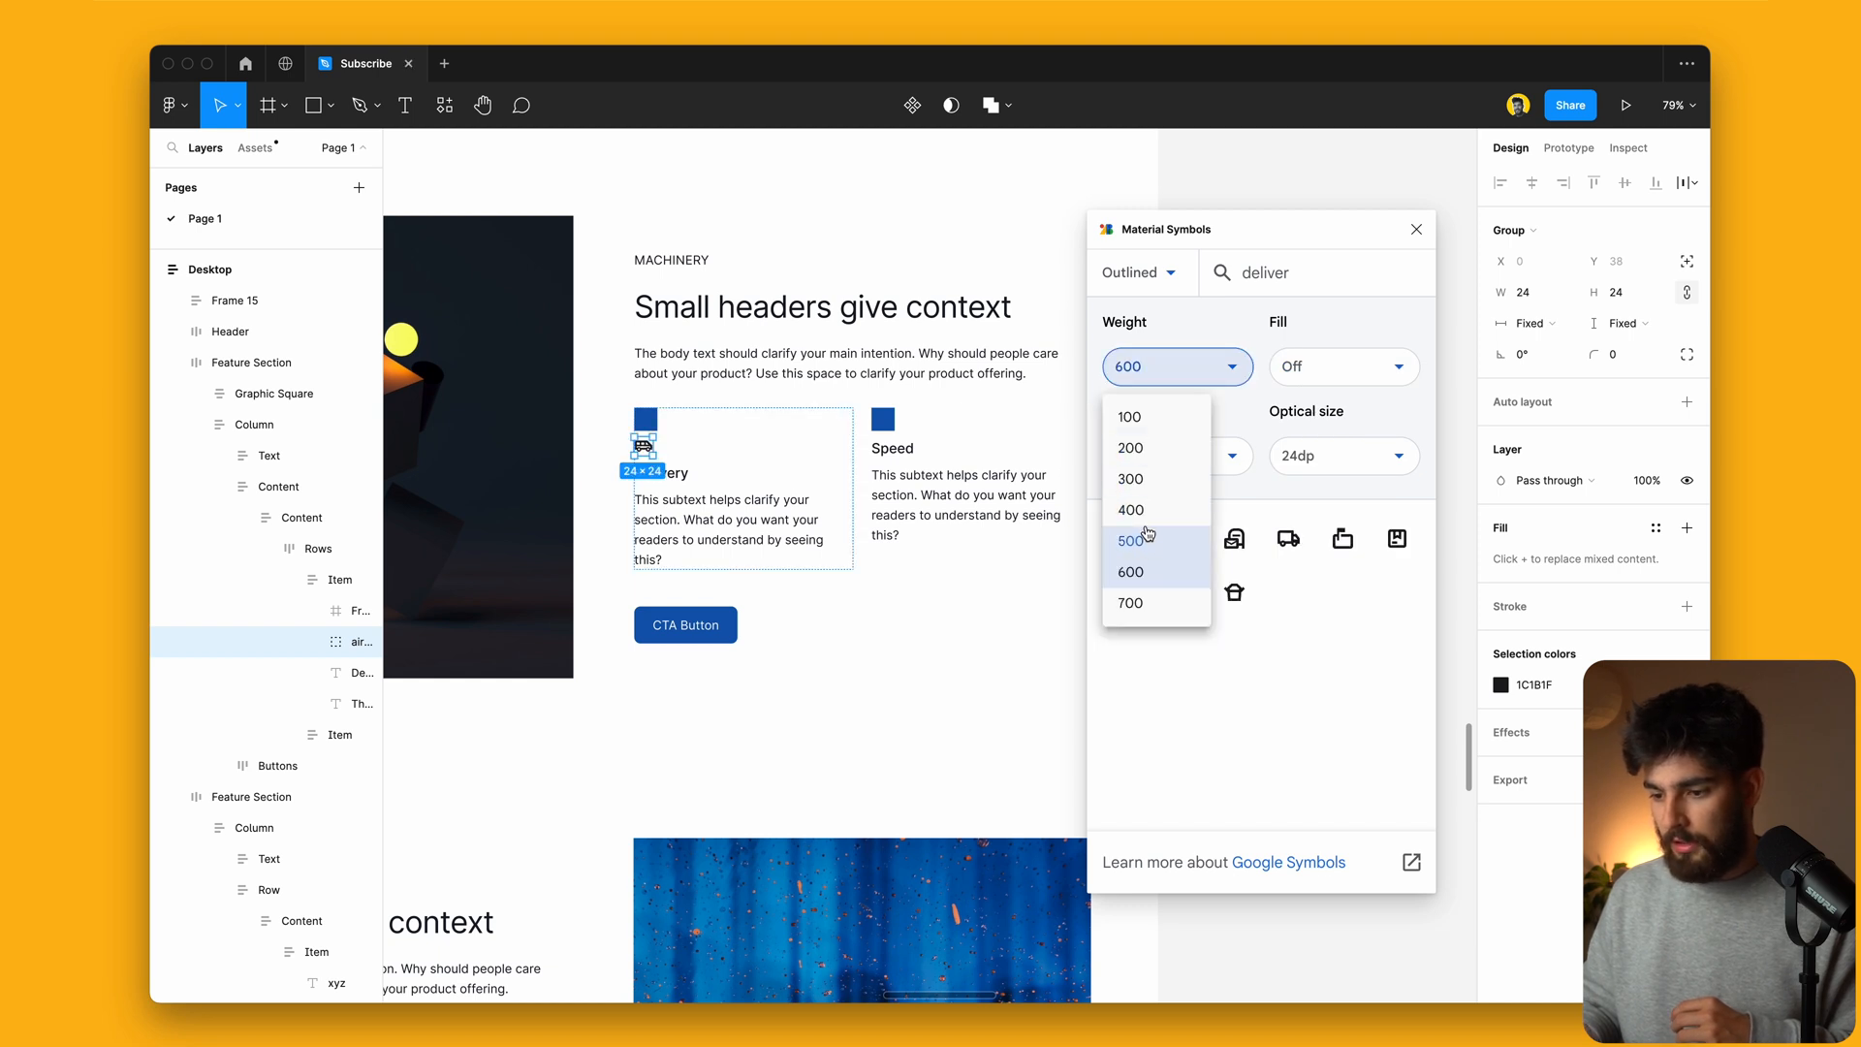
click(1148, 514)
click(1417, 235)
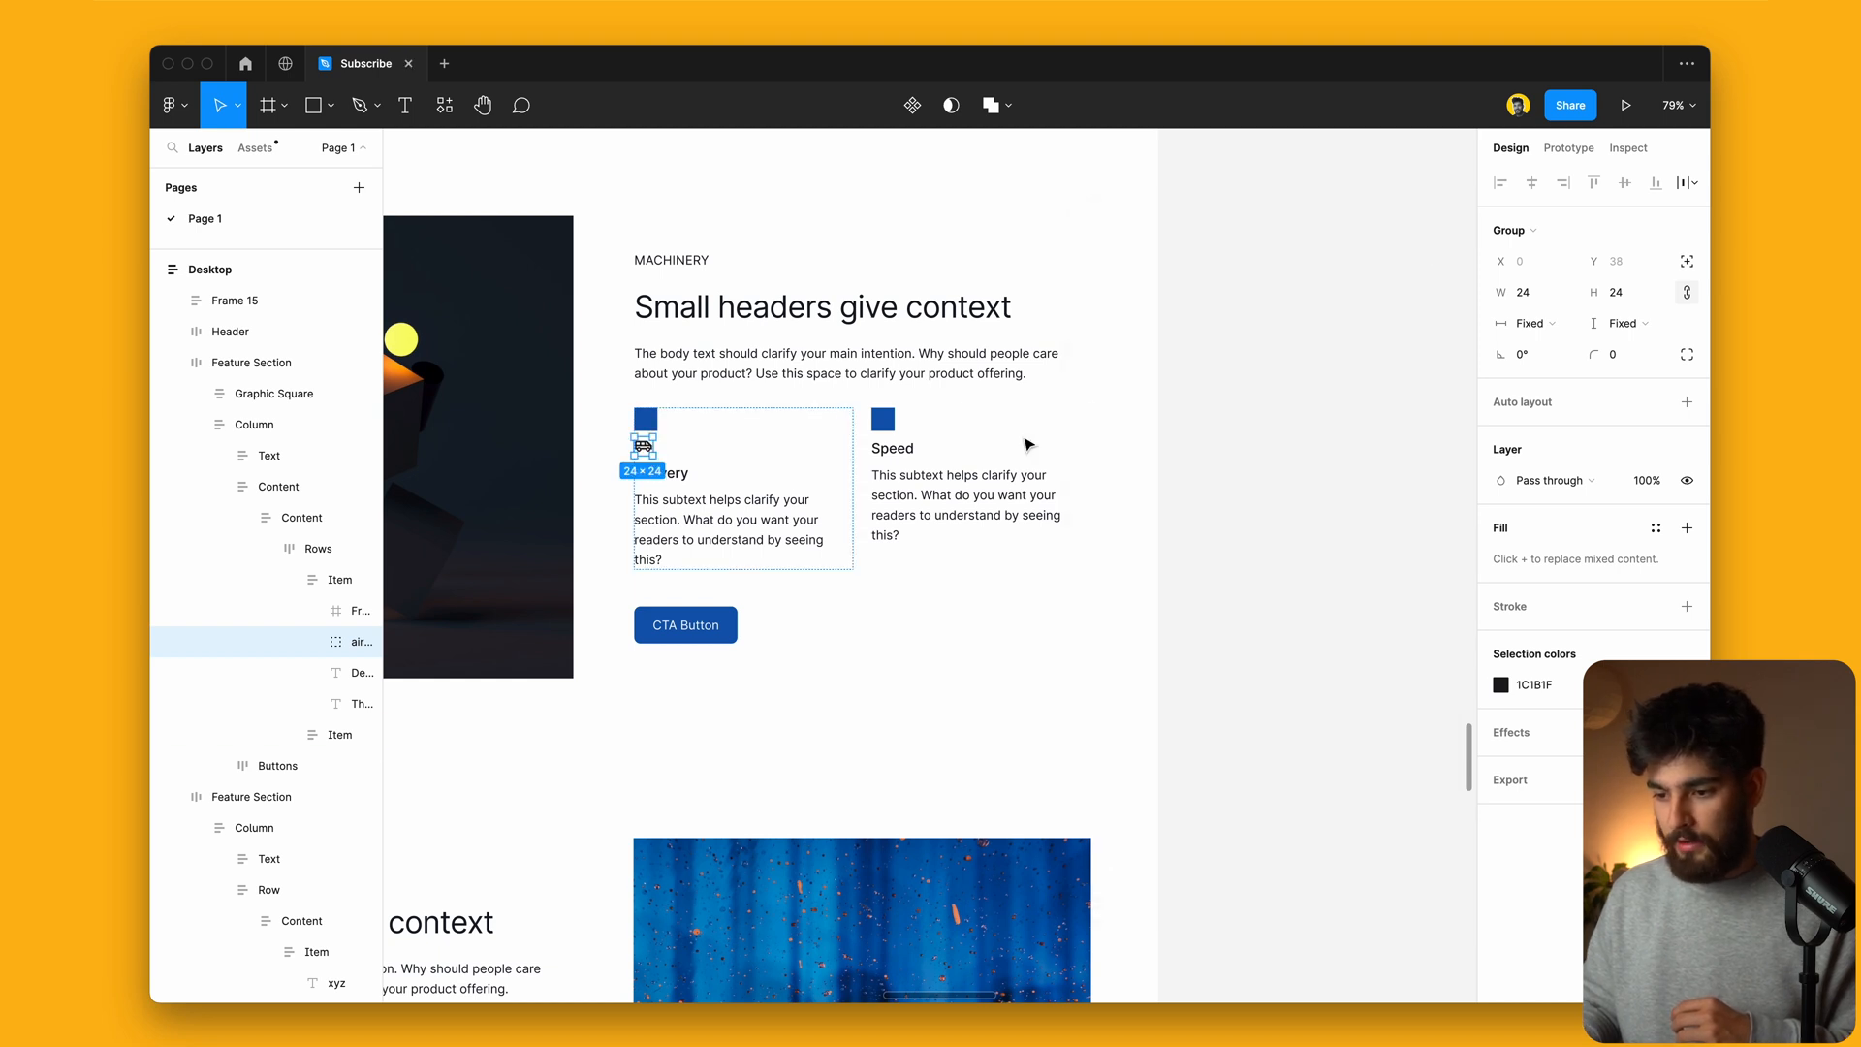
Step: Delete the blue square placeholder and eyedrop the Speed square's blue onto the van icon
click(649, 419)
key(BackSpace)
double_click(650, 432)
double_click(650, 433)
double_click(651, 434)
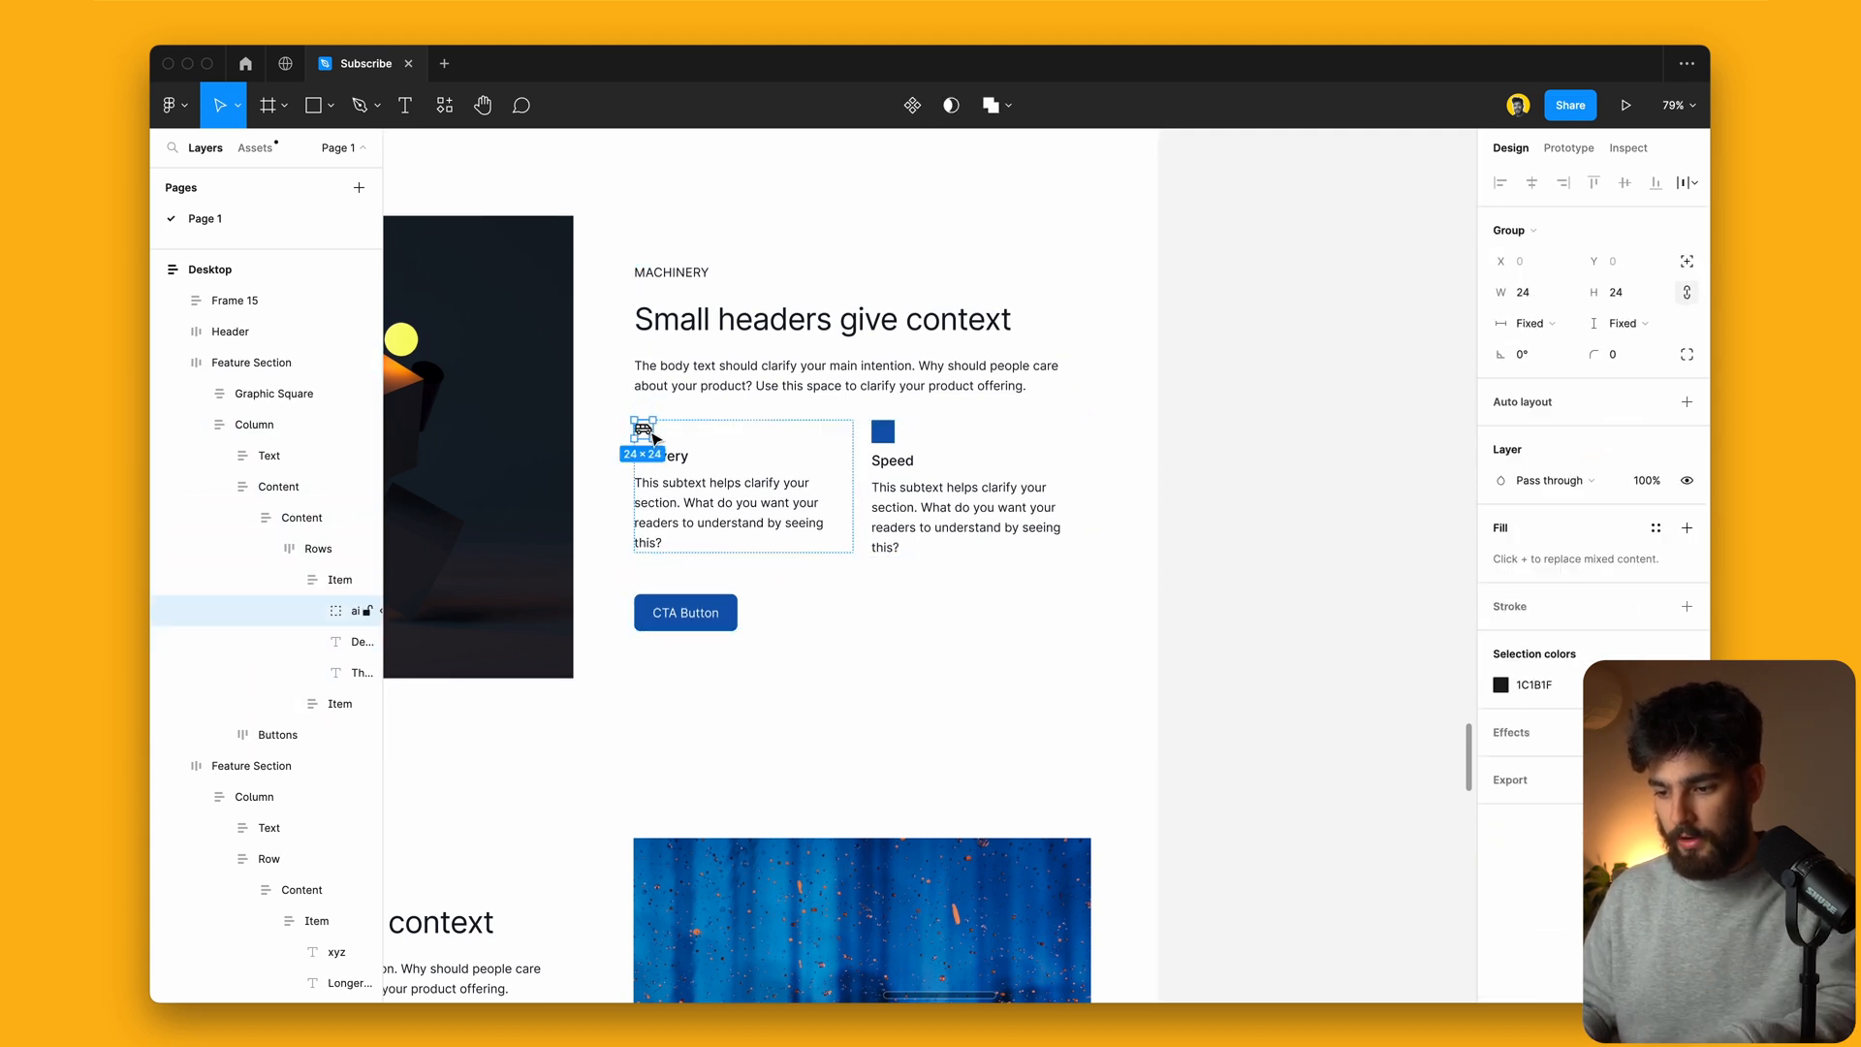
double_click(651, 436)
click(1499, 576)
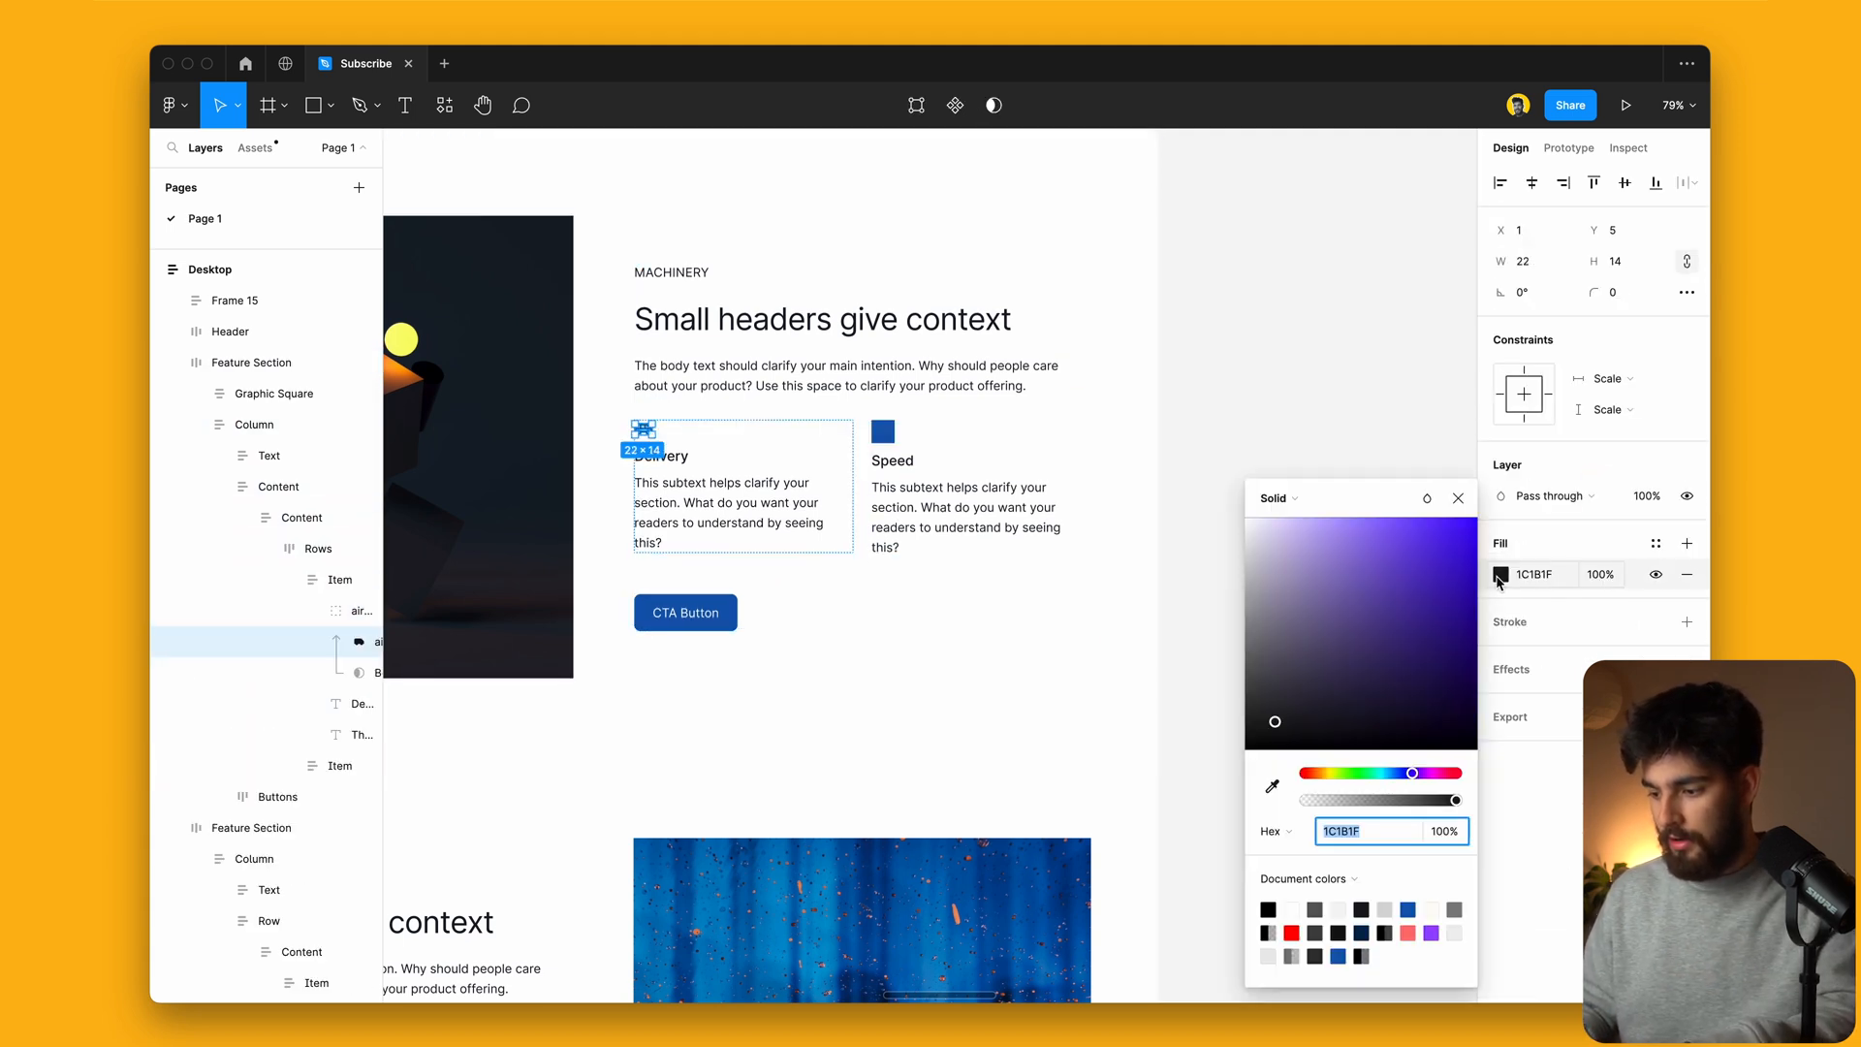
click(1273, 790)
click(882, 432)
click(1322, 383)
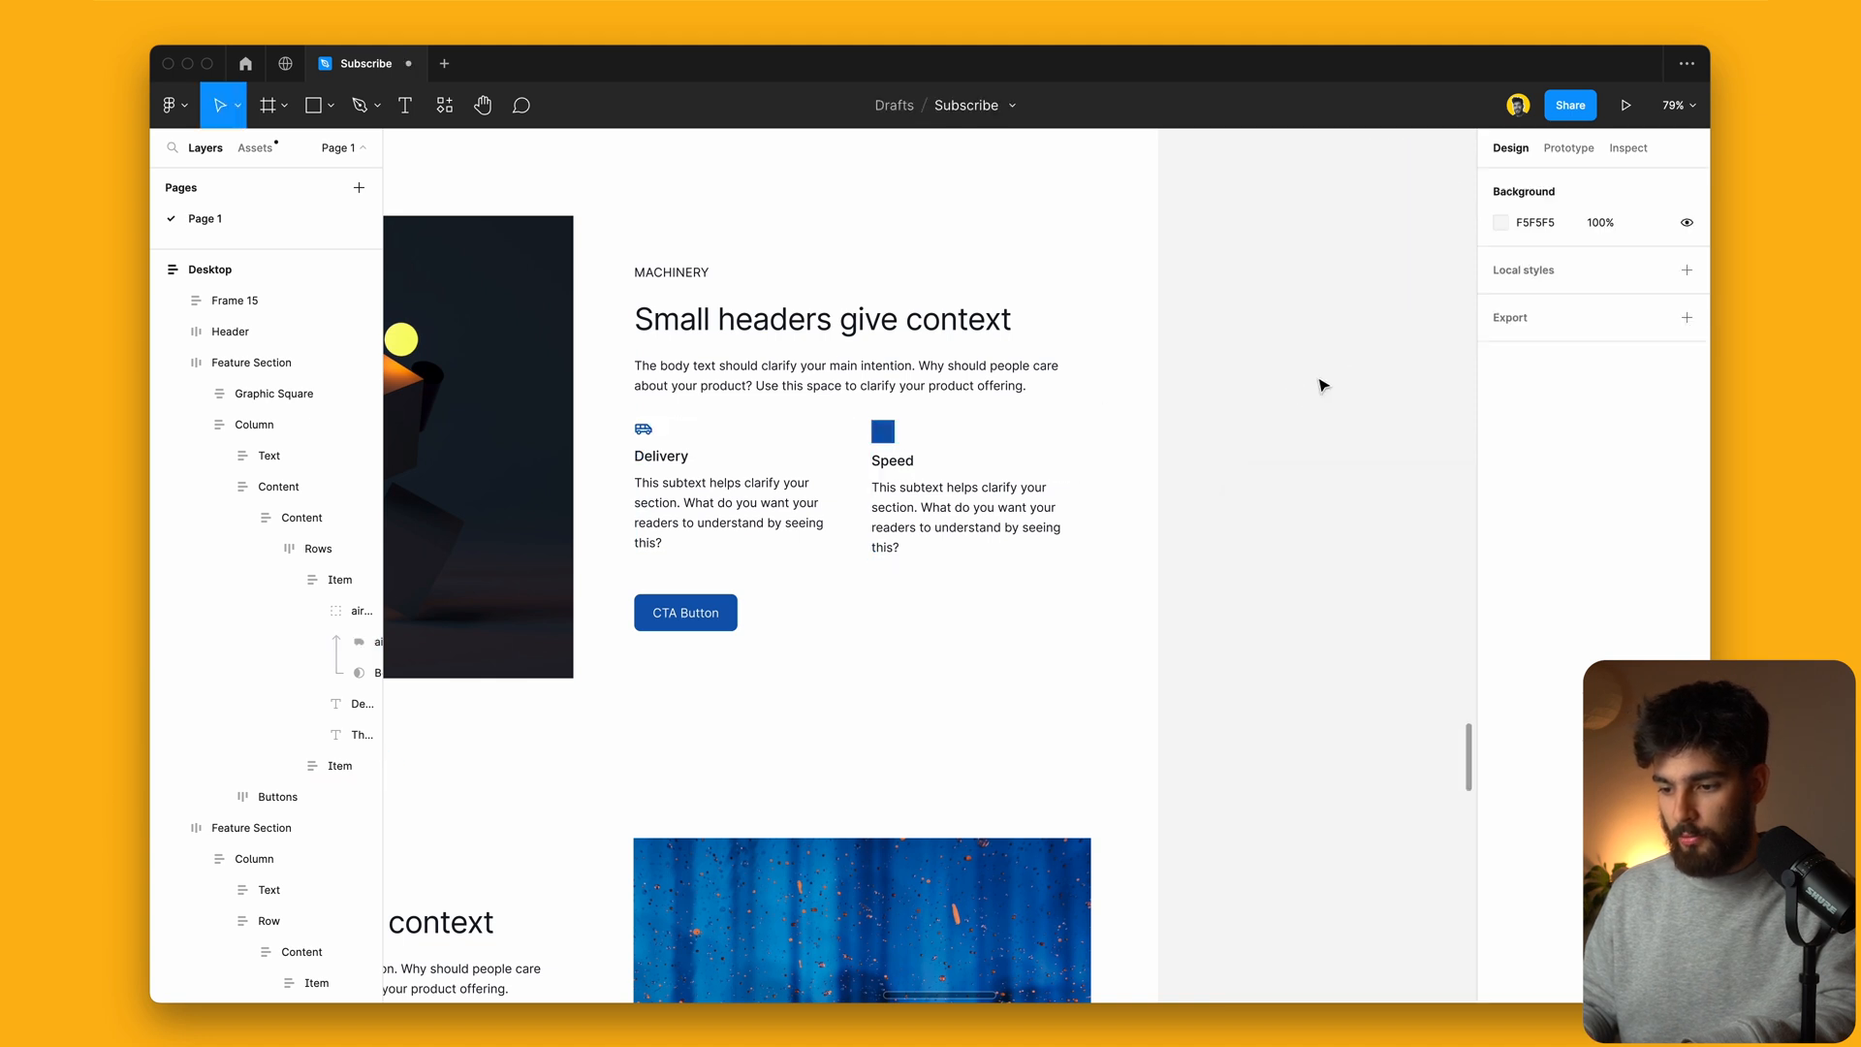
Step: Wrap the van icon in a frame with an 888888 fill and add auto layout
scroll(1323, 385, left, 3)
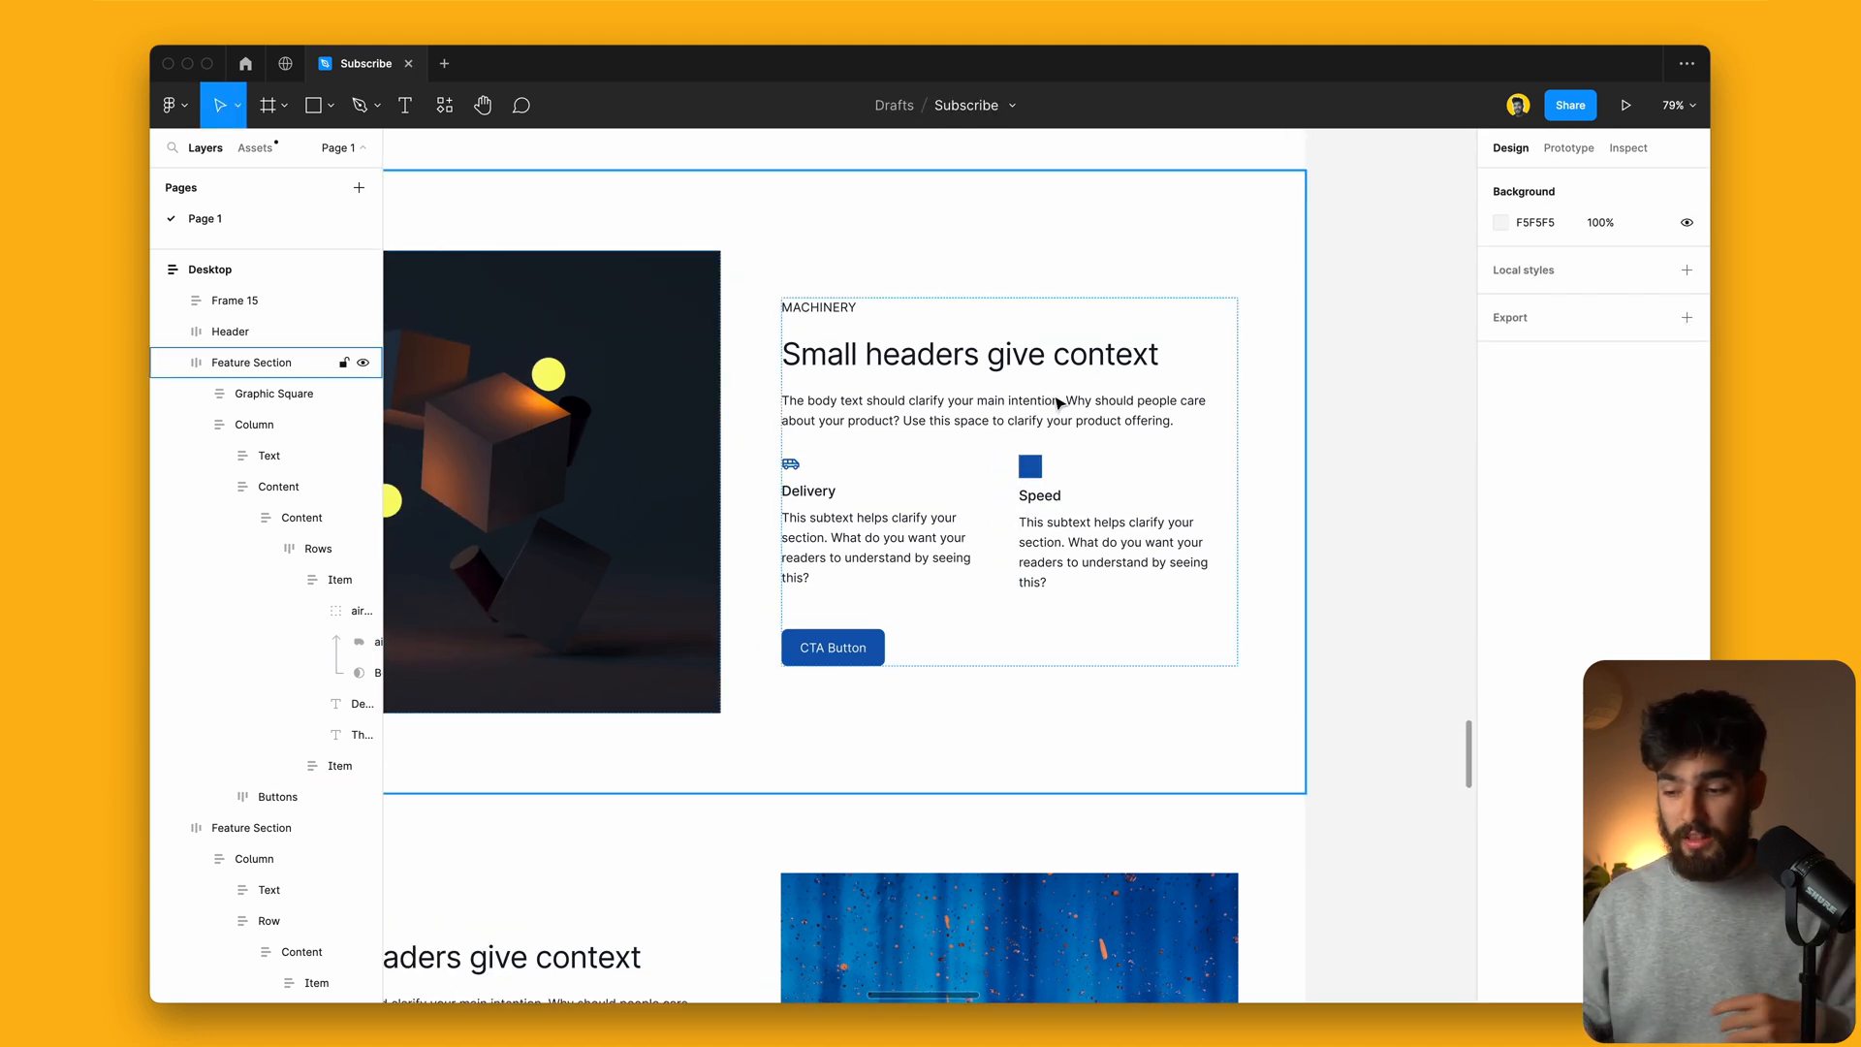
click(359, 611)
key(super+alt+g)
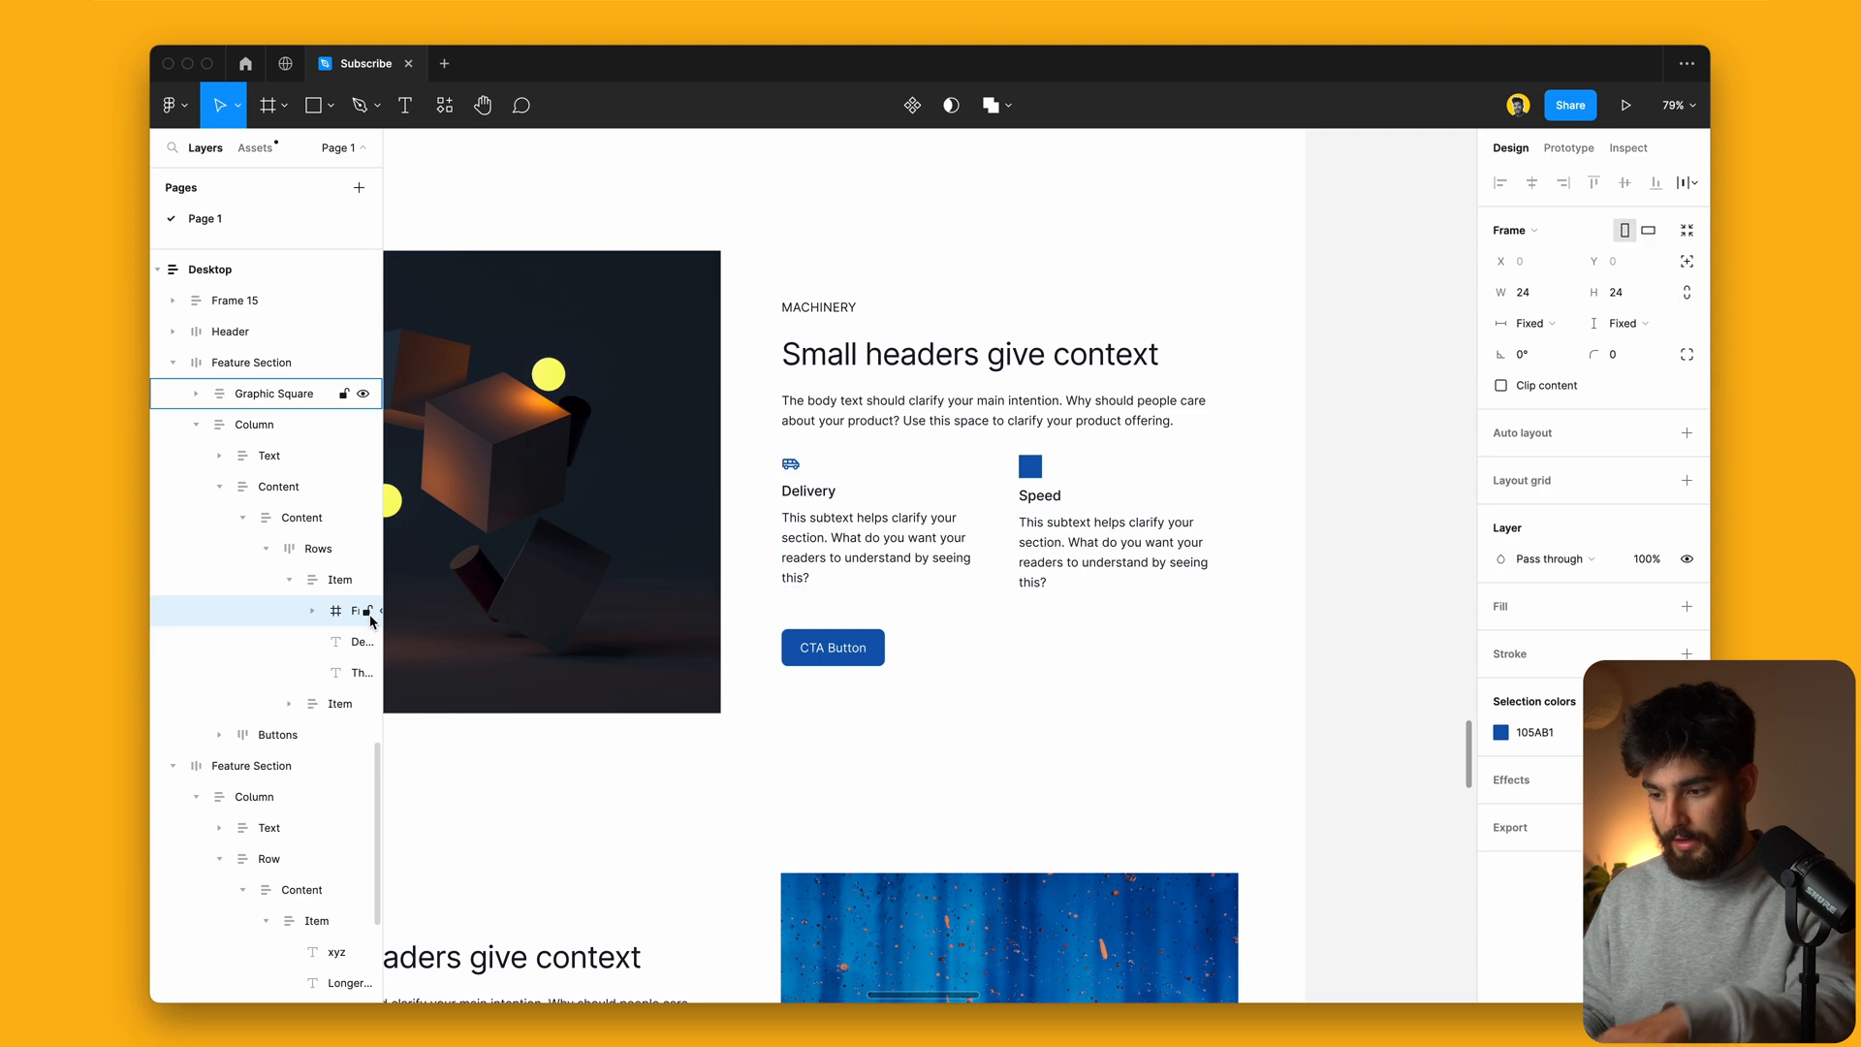
click(1501, 643)
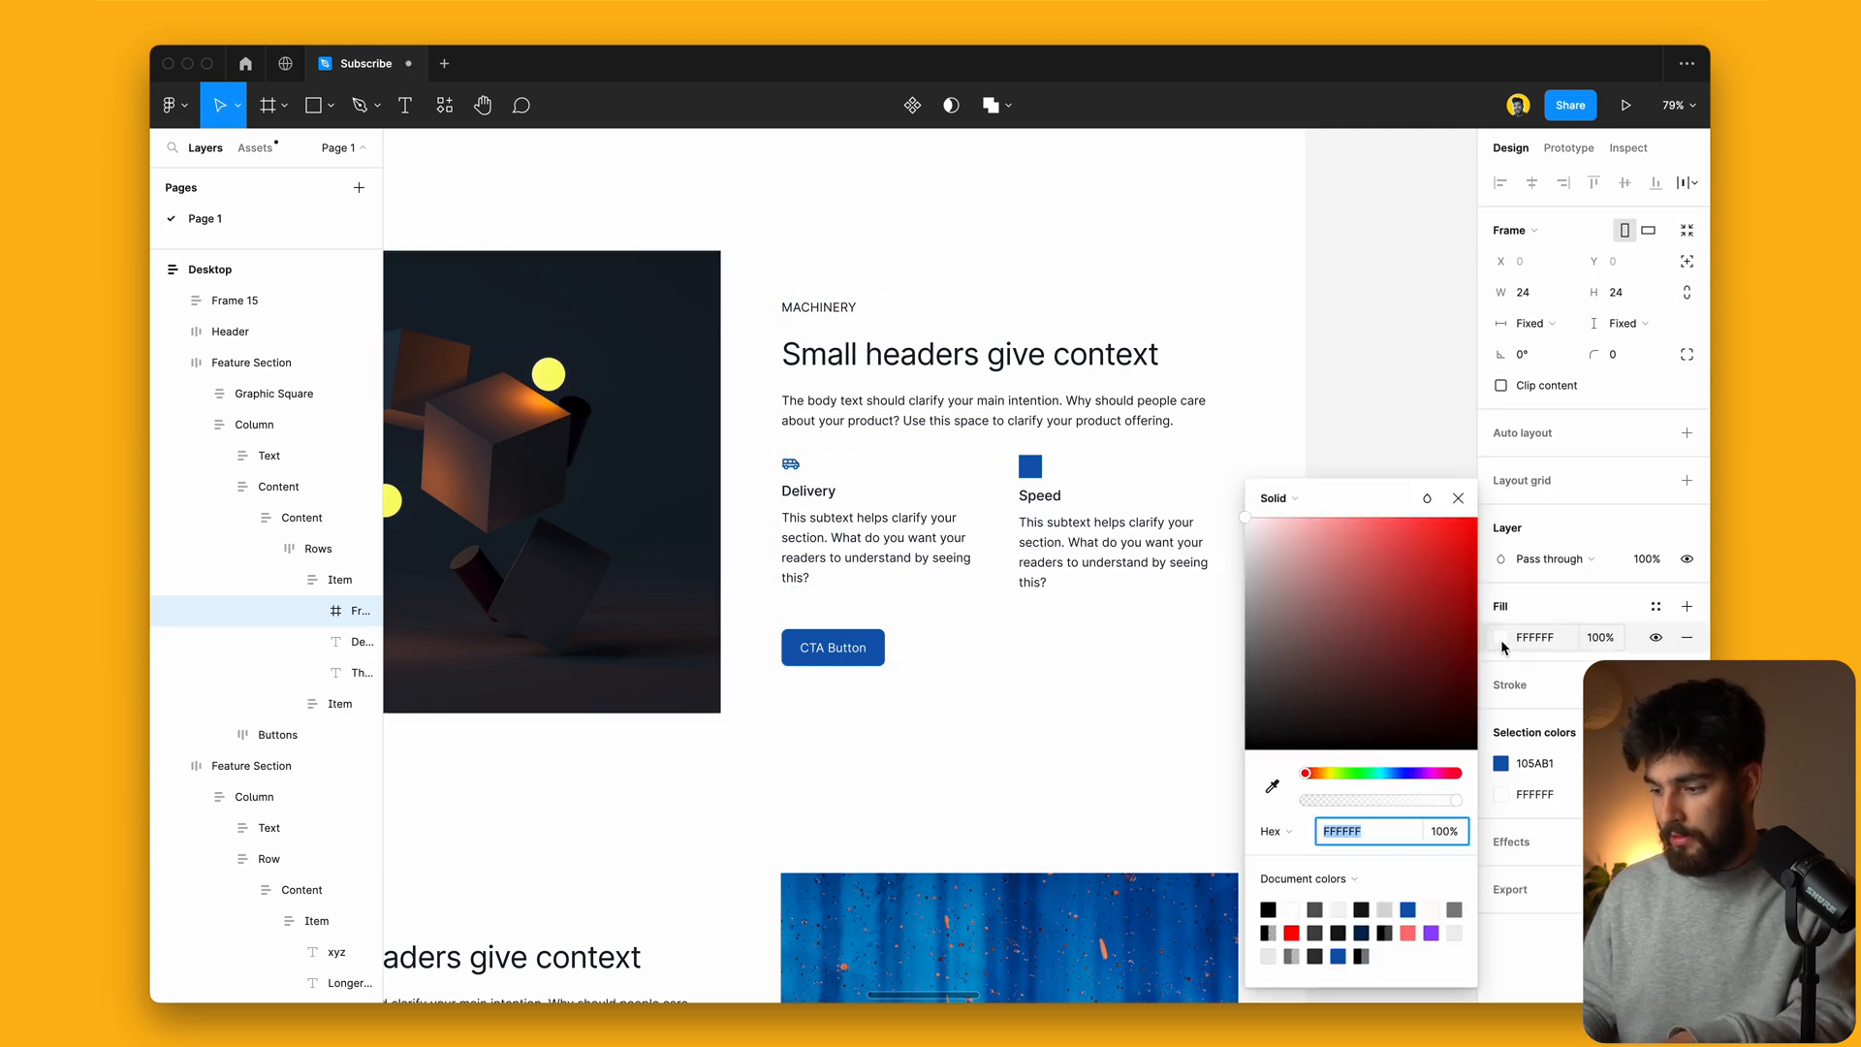
key(Escape)
key(shift+a)
click(313, 612)
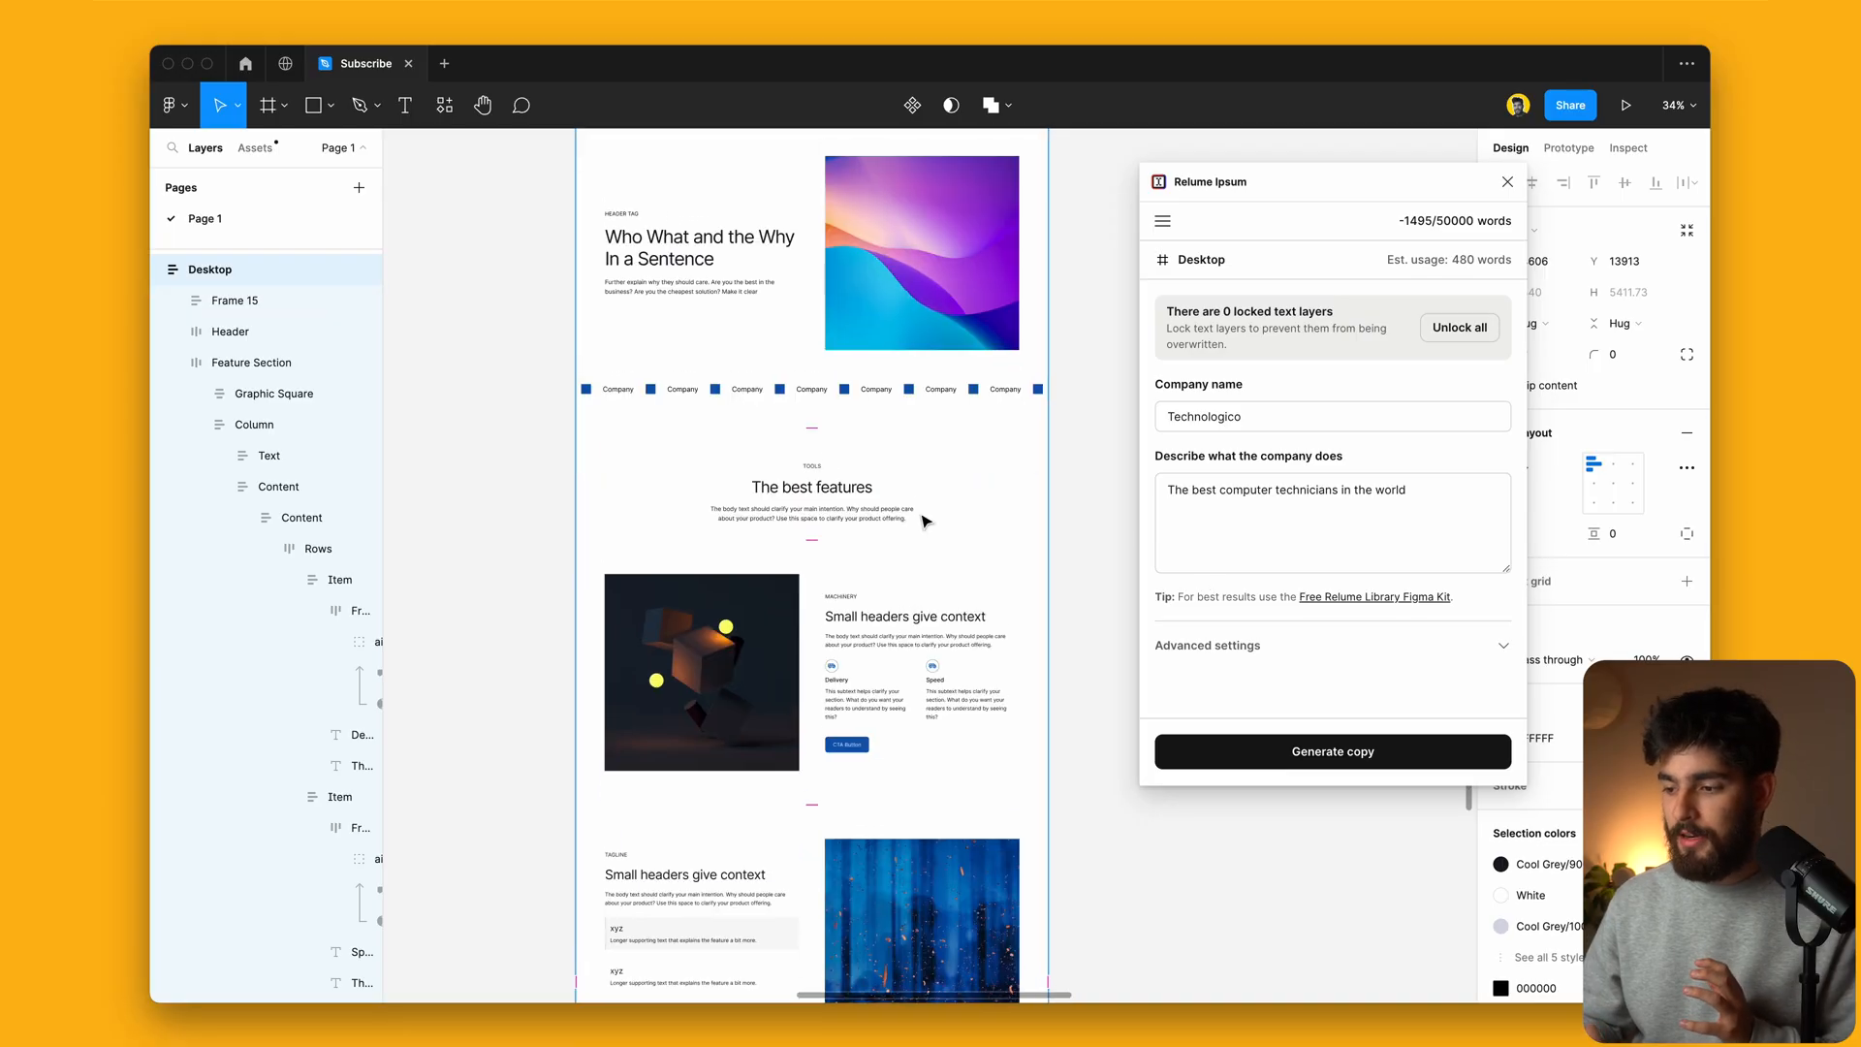
Step: Select Frame 15 and enter 'The best computer technicians in the world' as Technologico's description
scroll(925, 522, up, 1)
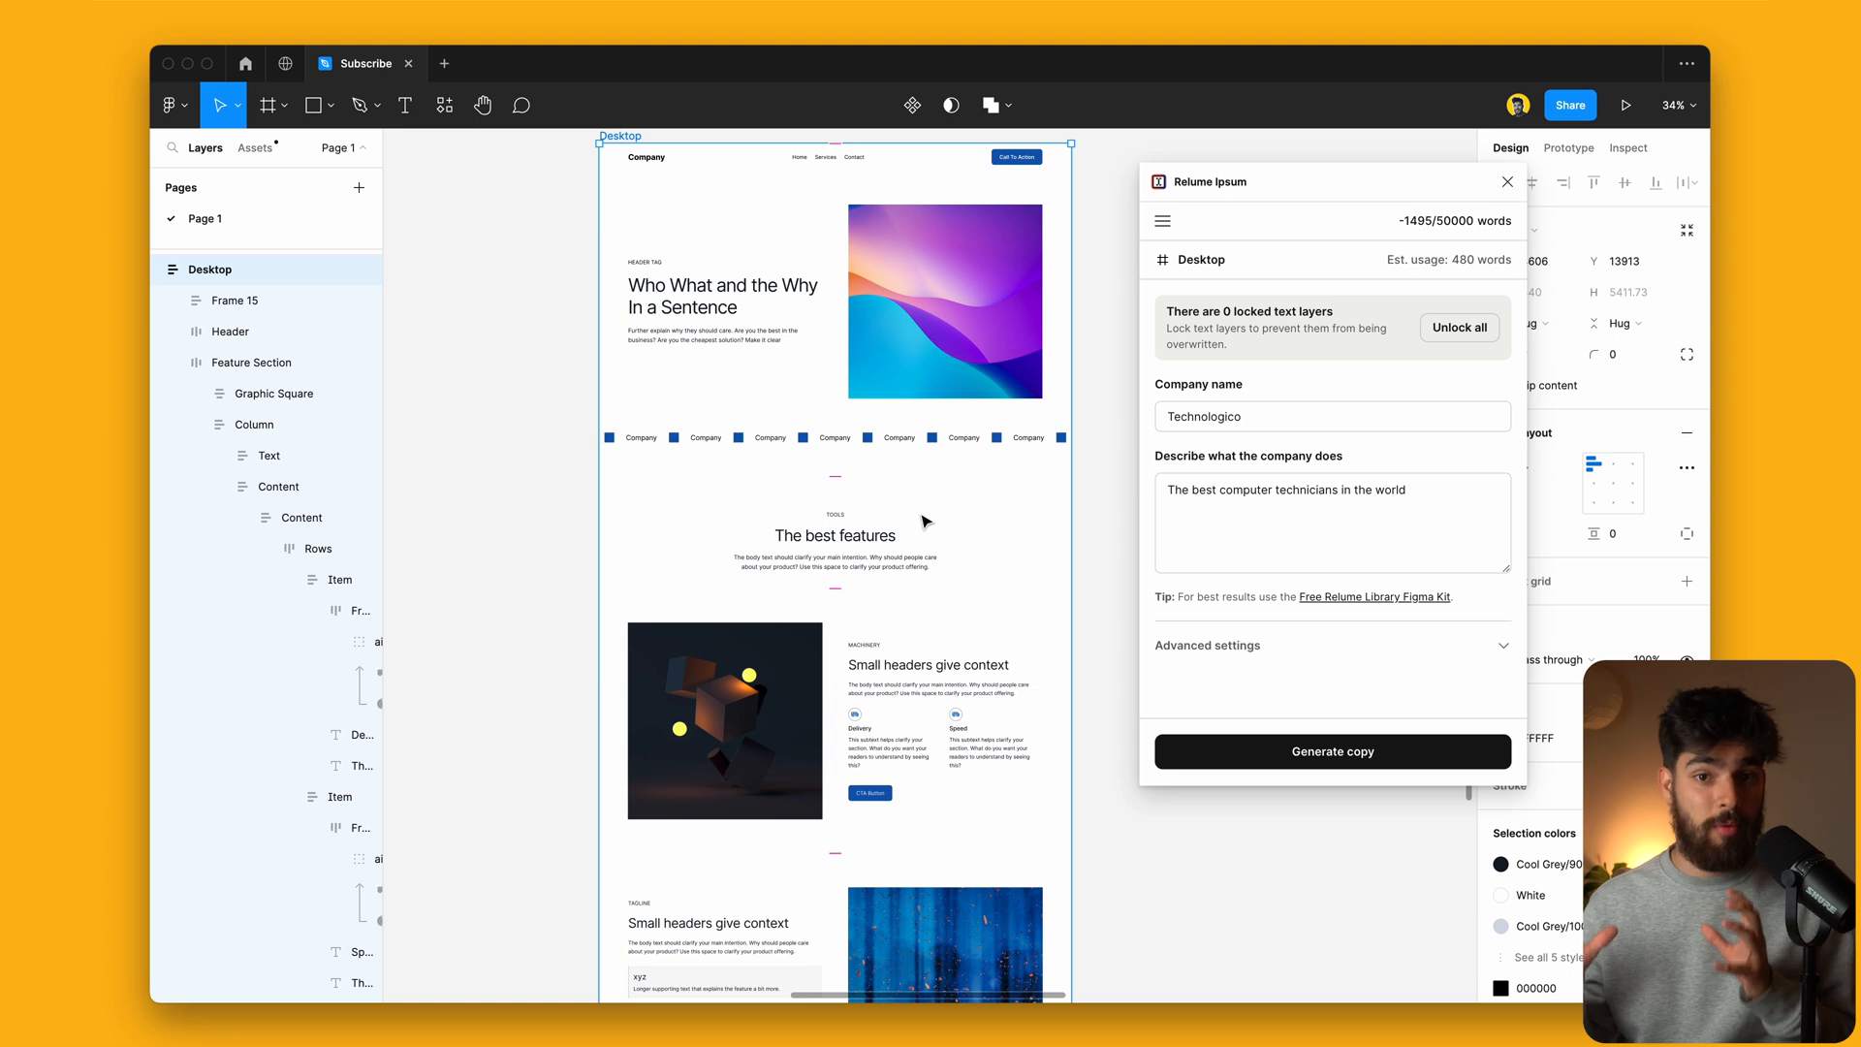
click(652, 294)
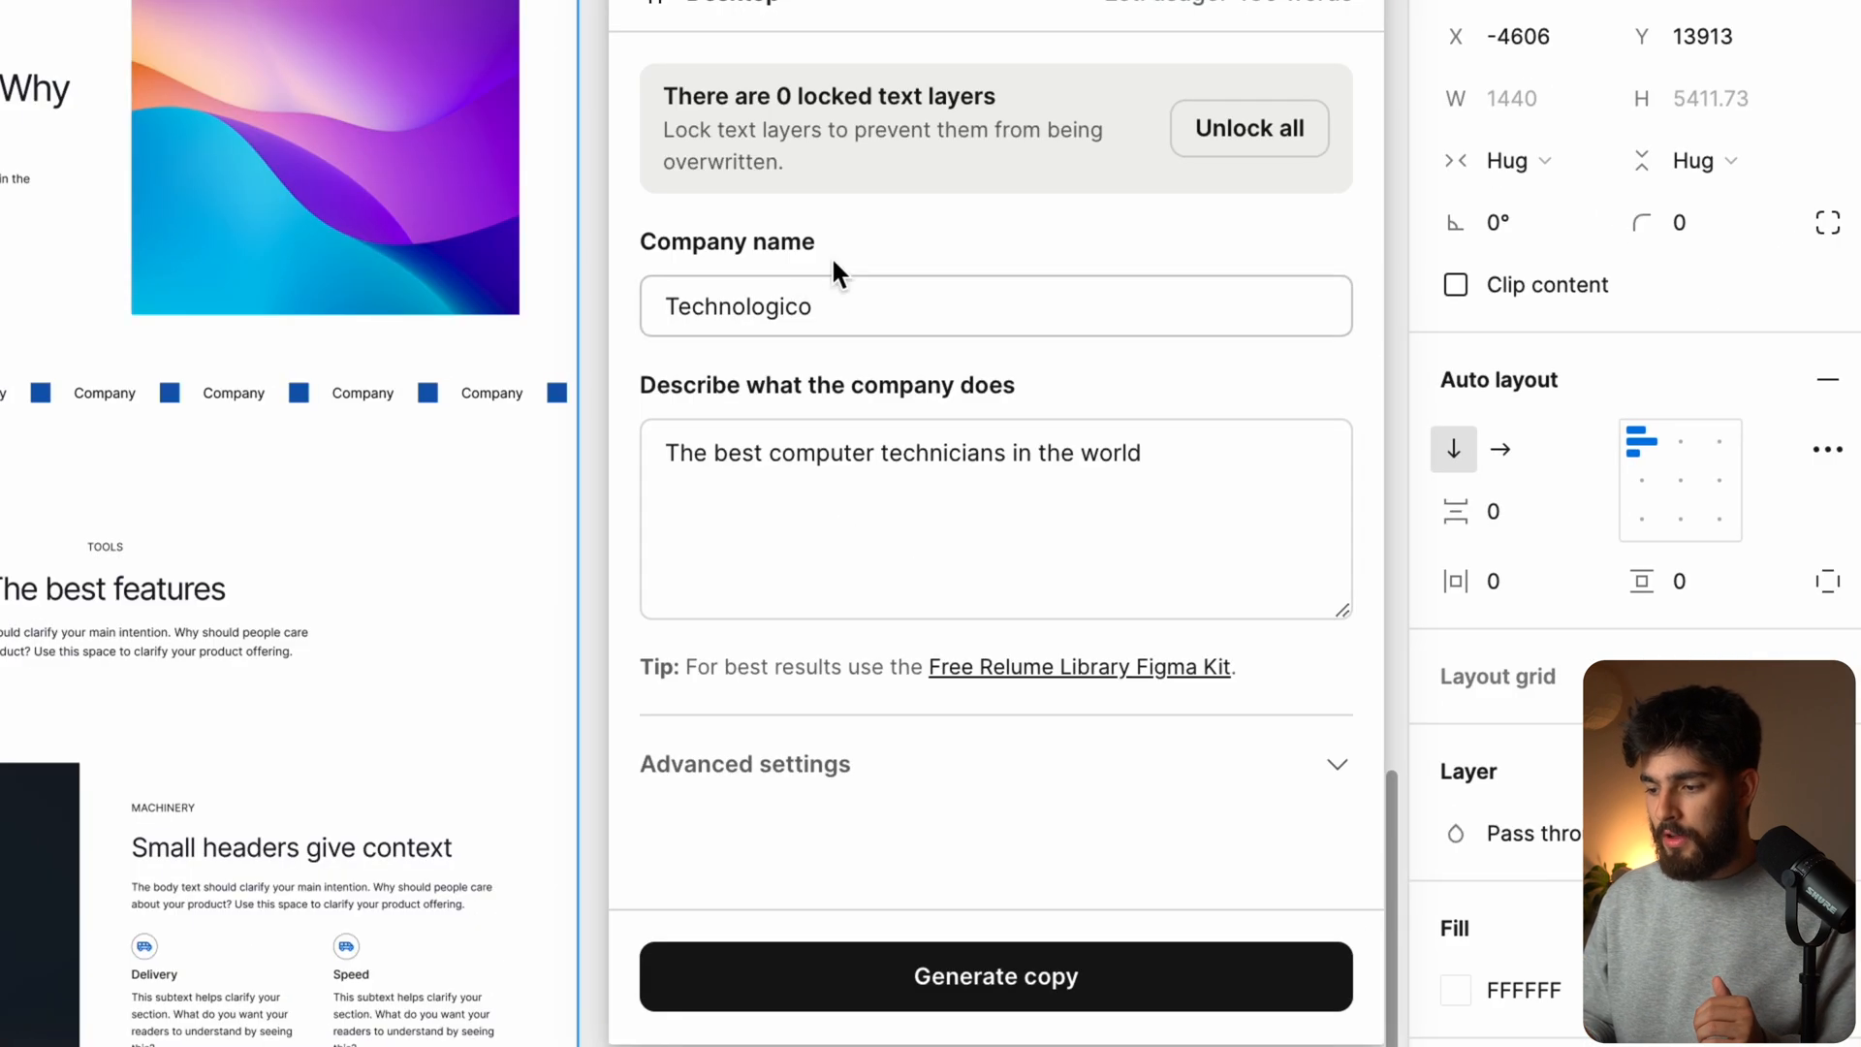
click(806, 507)
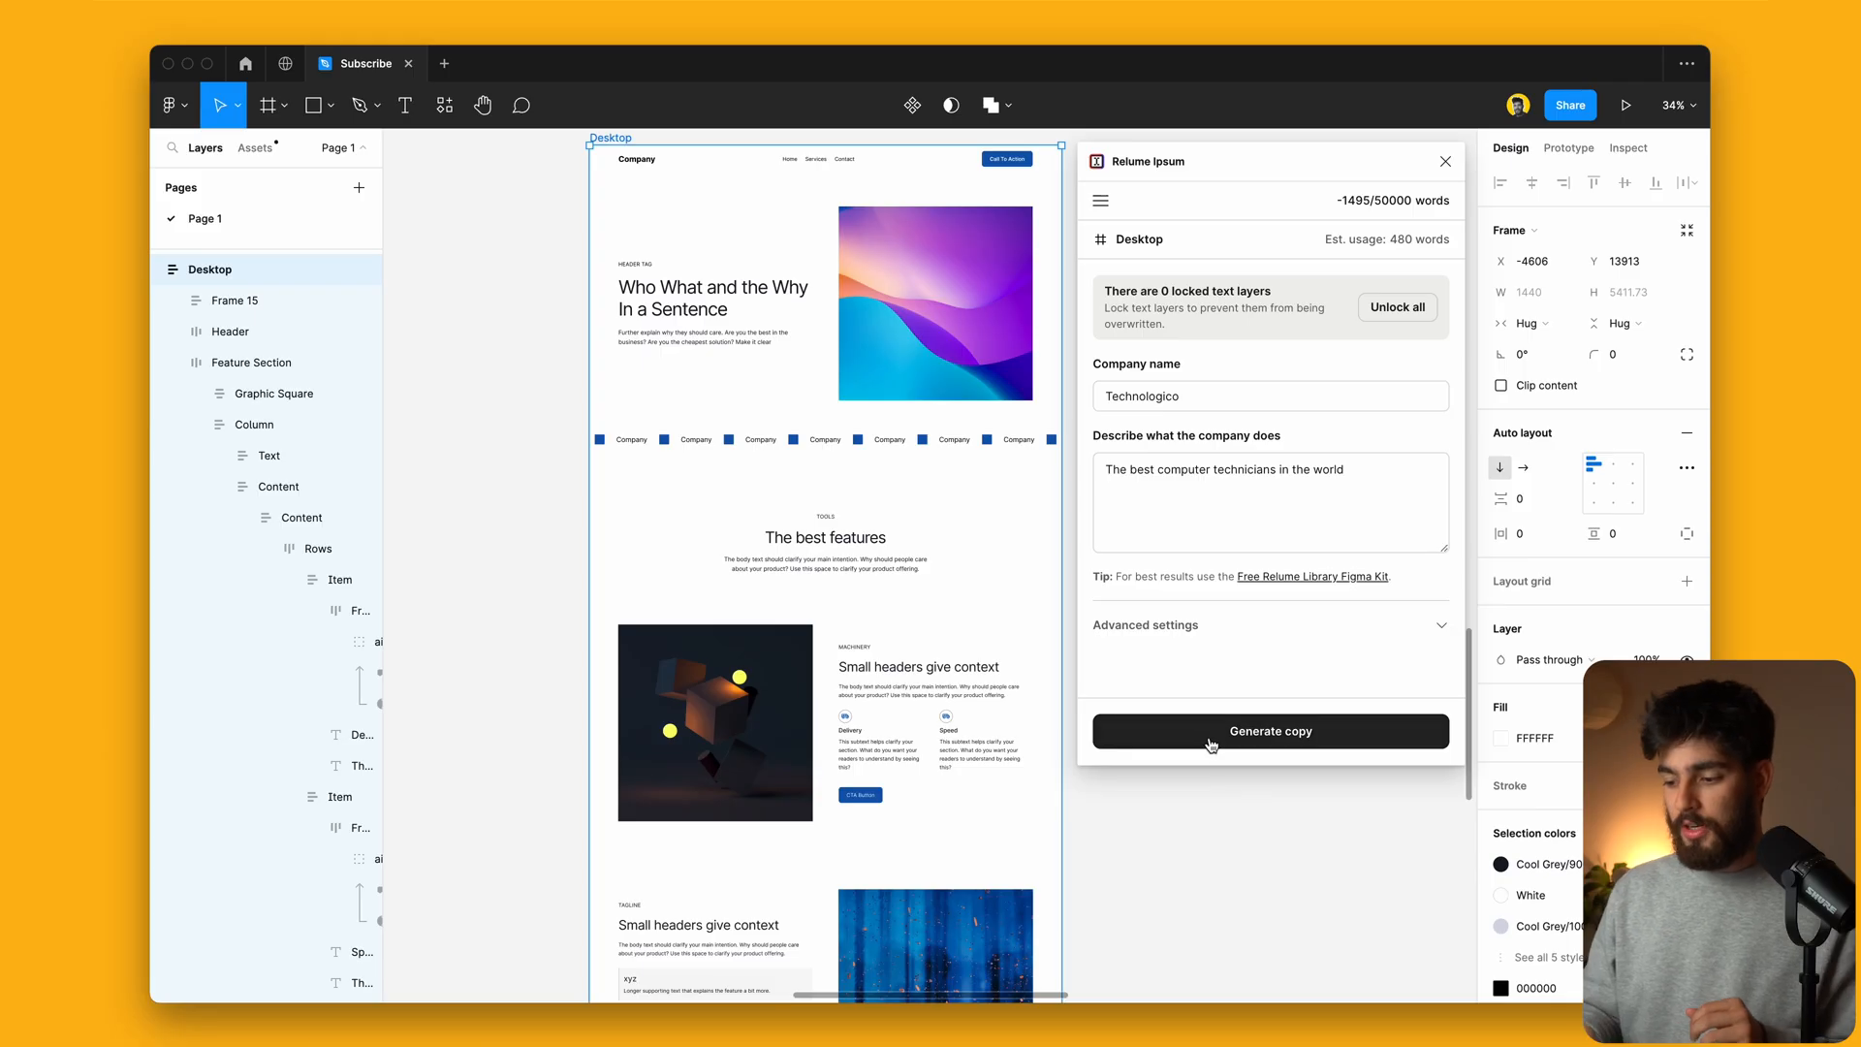
Step: Generate the Relume Ipsum copy so the hero reads 'Let Technologico help you find the best solutions'
click(1210, 743)
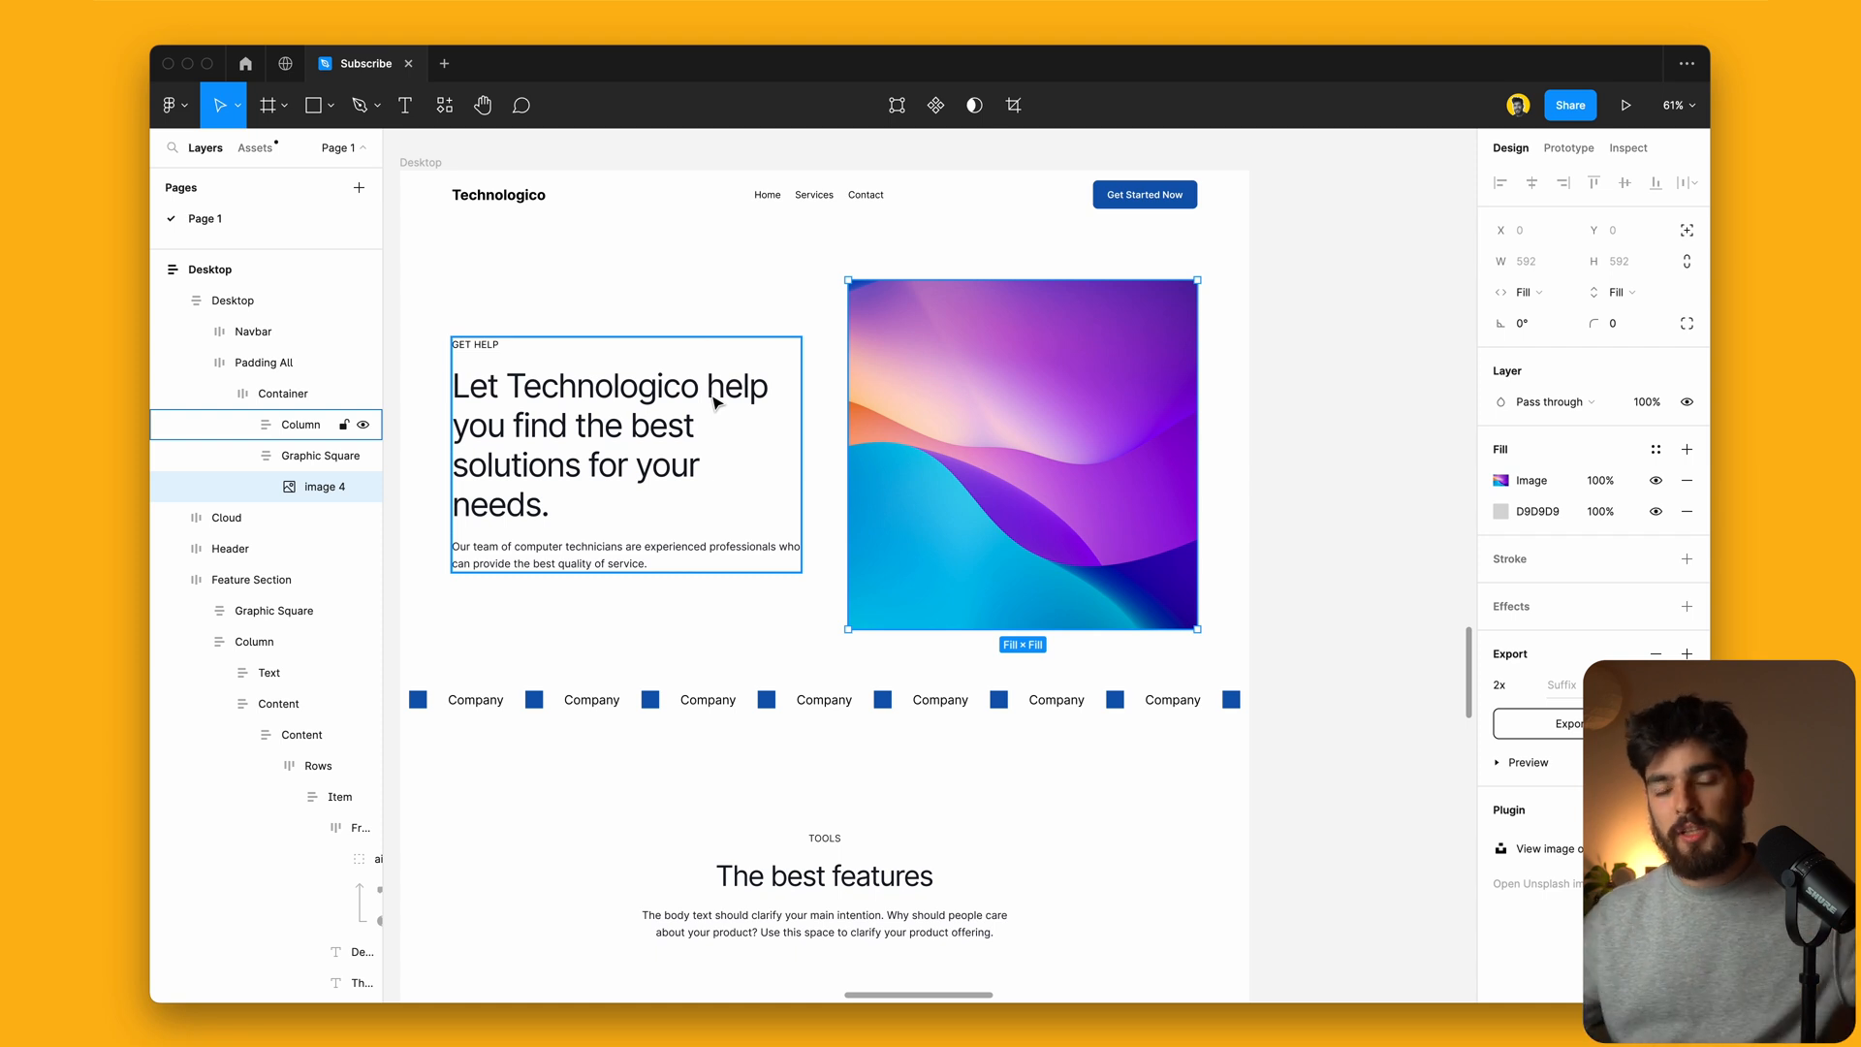
Step: Rerun the Unsplash plugin and try random minimal, nature and plant photos in the hero image
key(alt+super+p)
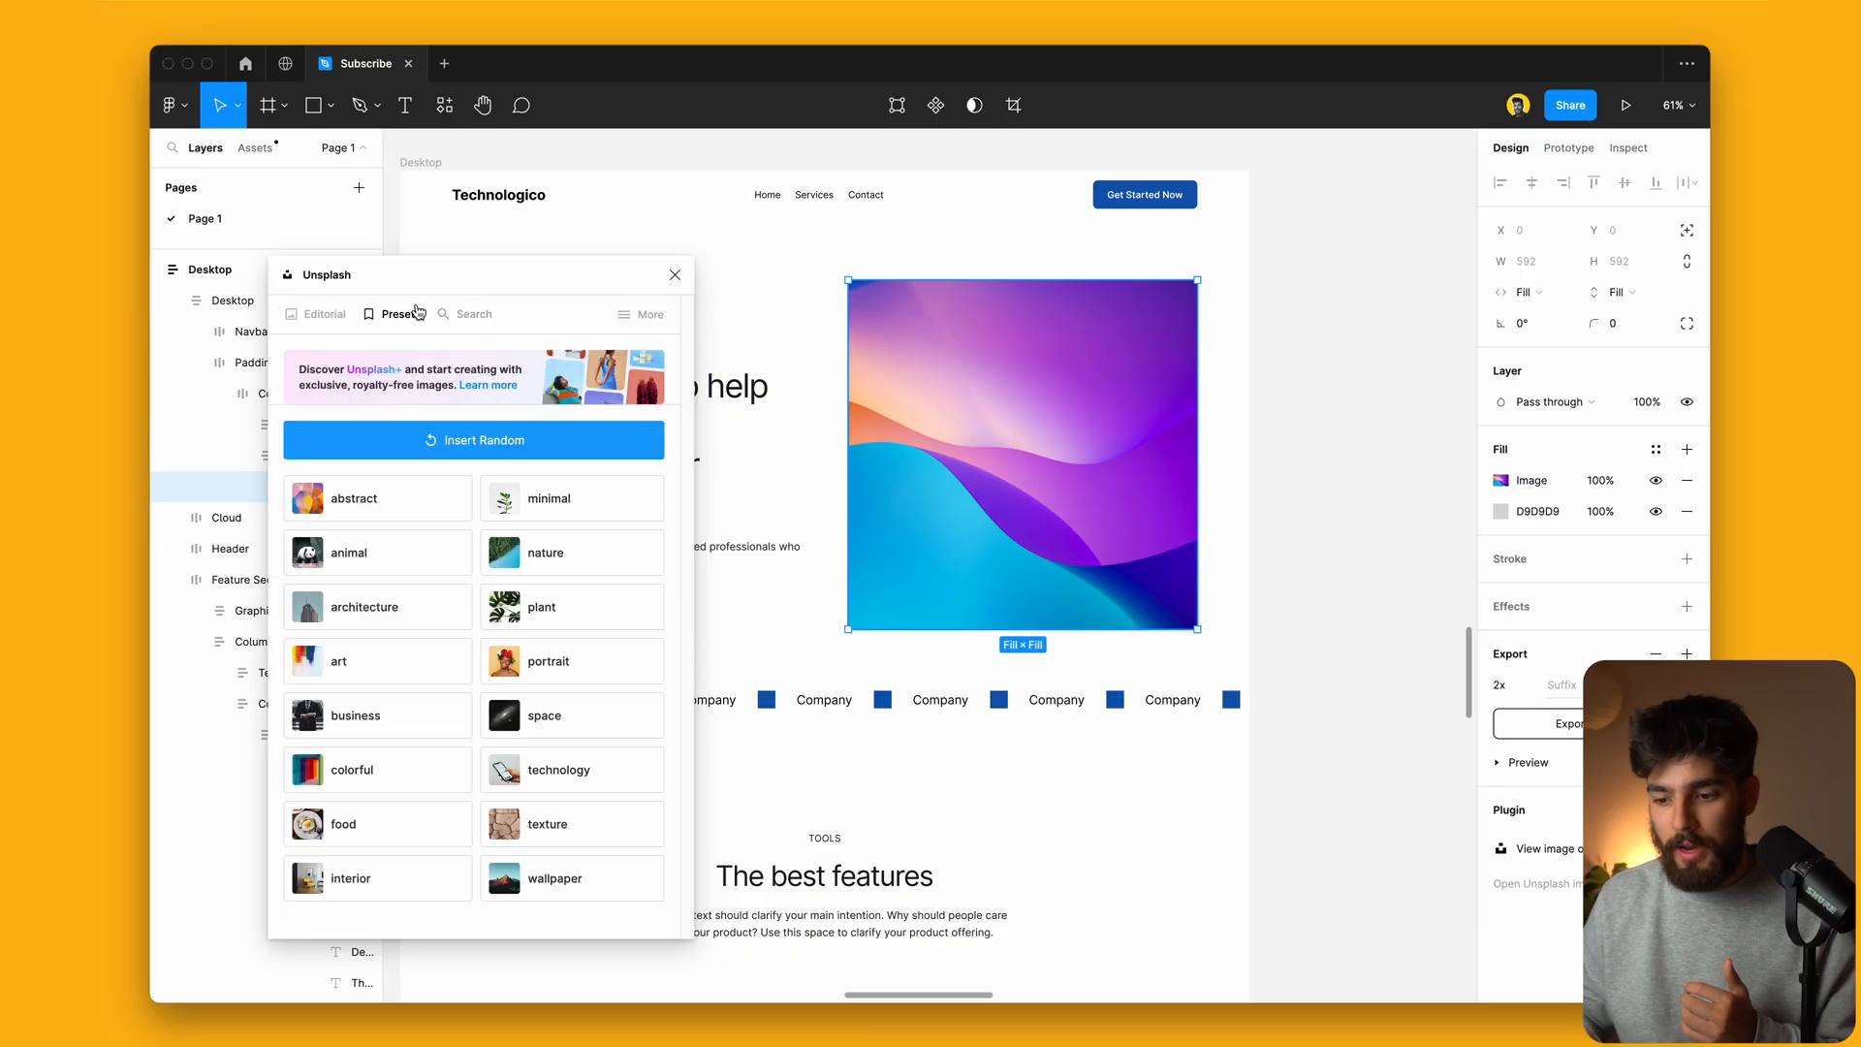
drag(525, 284, 499, 212)
click(524, 417)
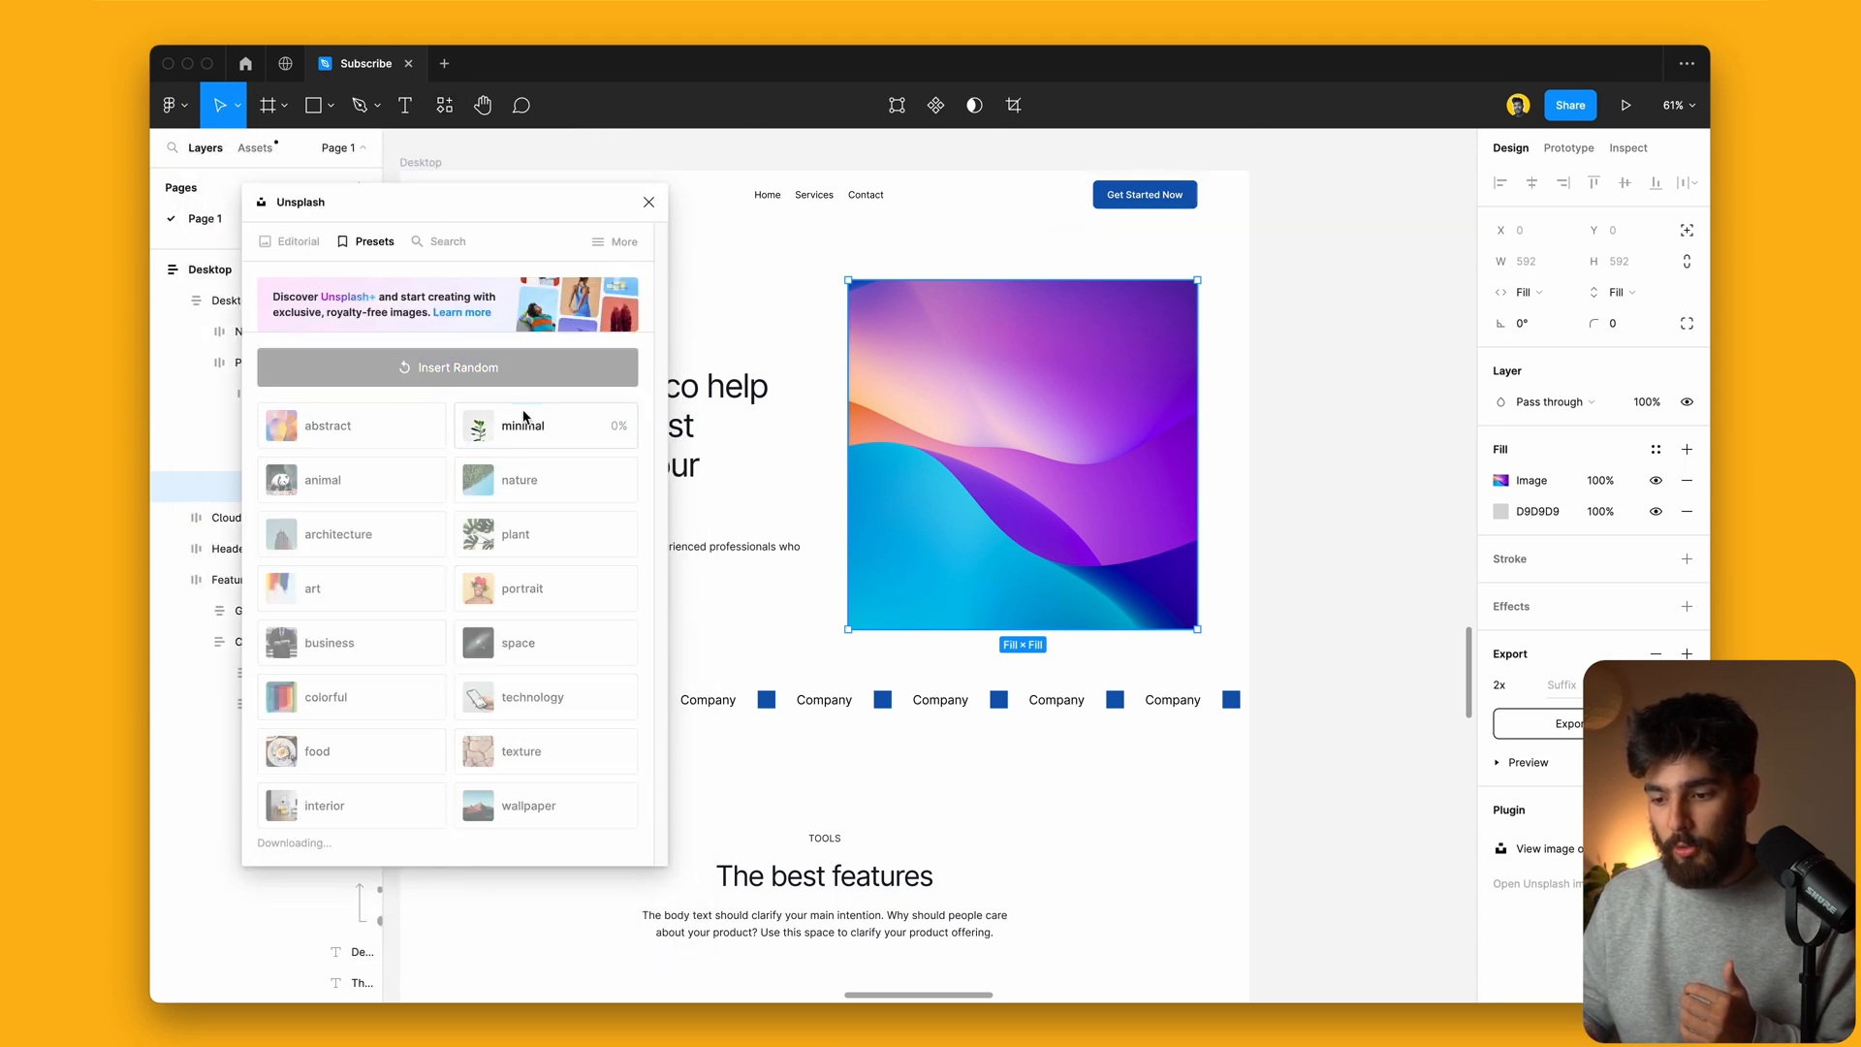
click(572, 492)
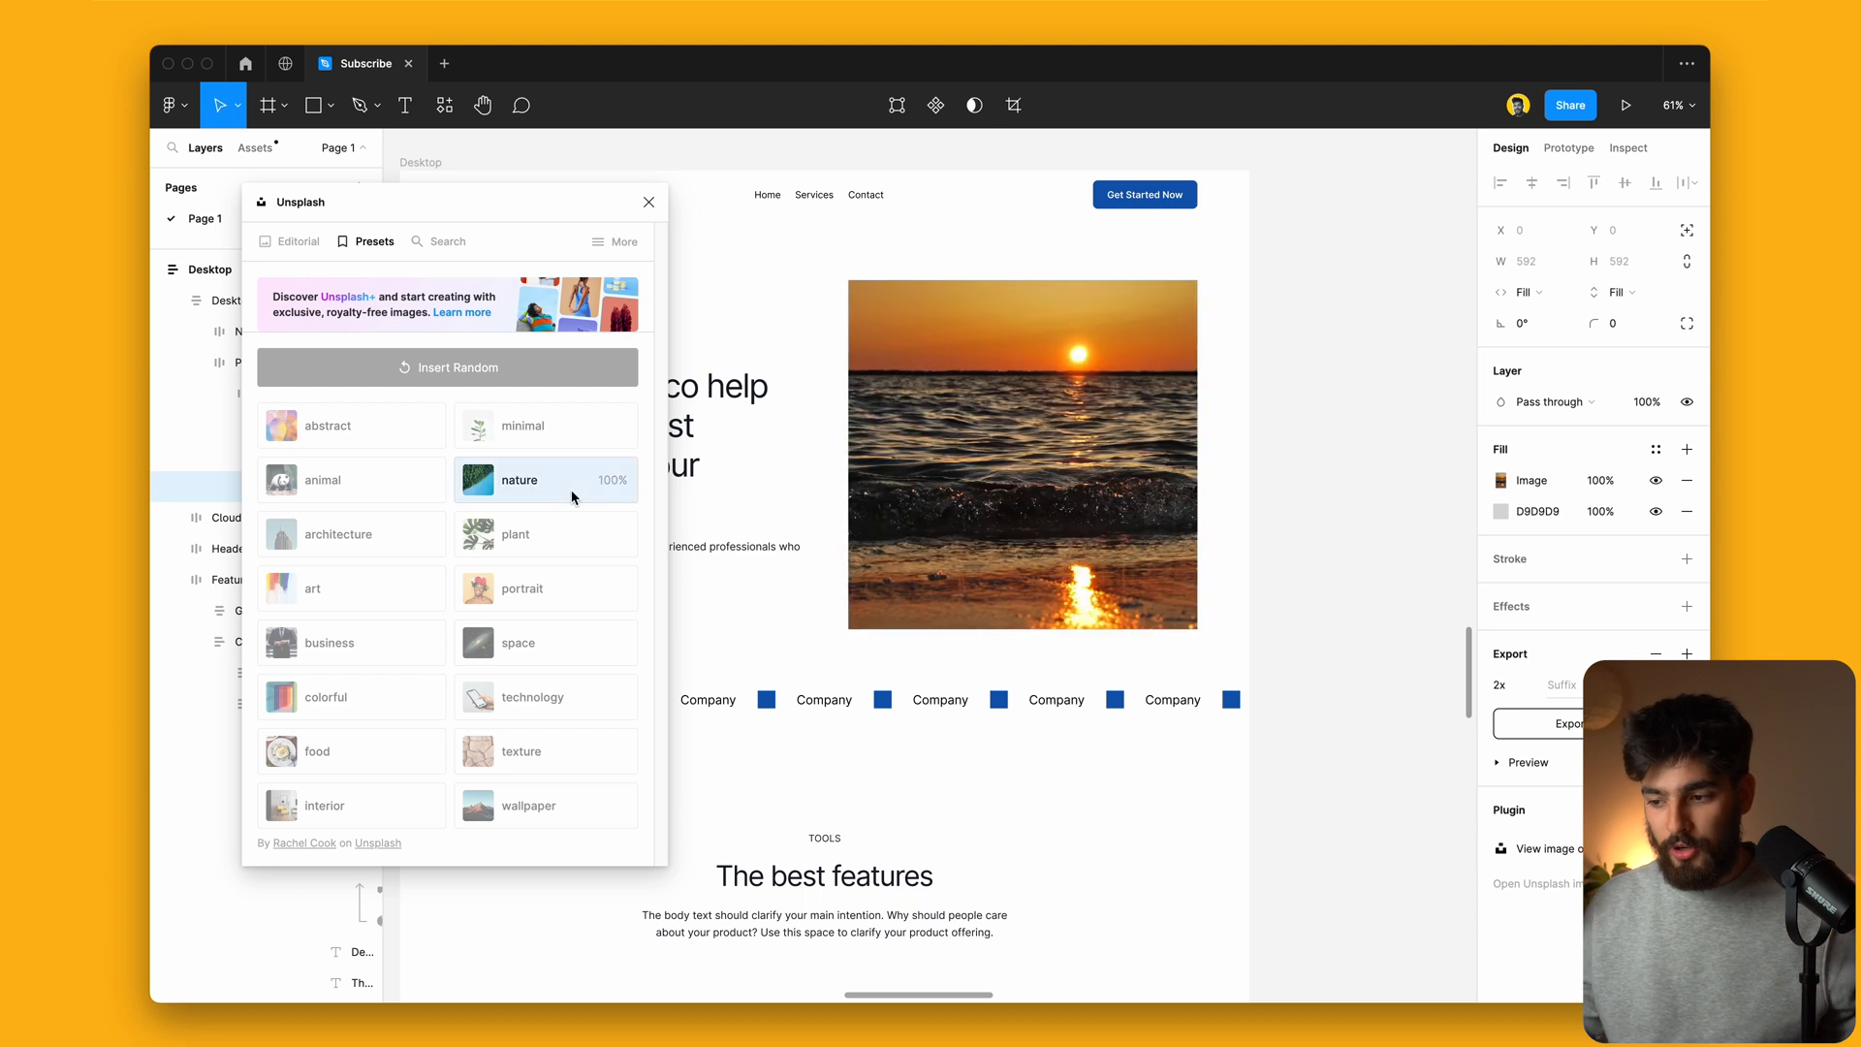
click(548, 536)
Step: Search Unsplash for 'computer' and insert the laptop-on-wooden-desk photo into the hero image
click(442, 241)
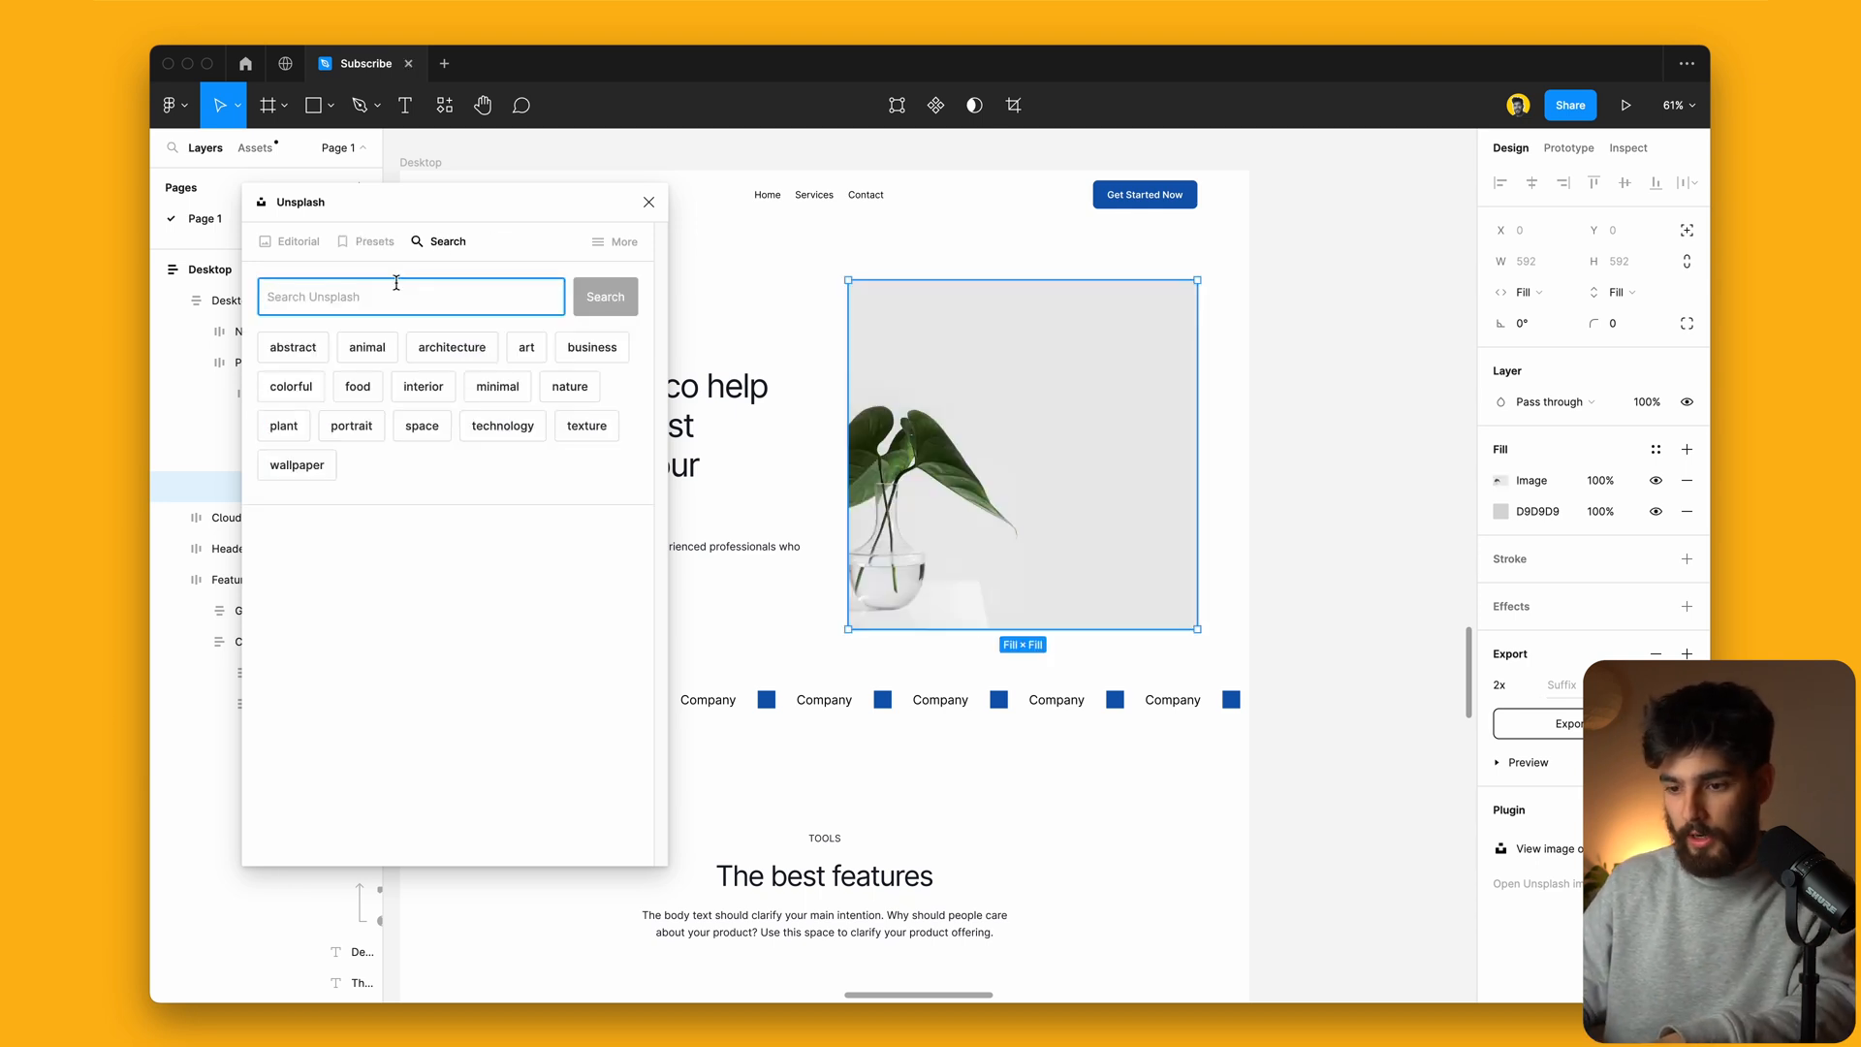
click(606, 300)
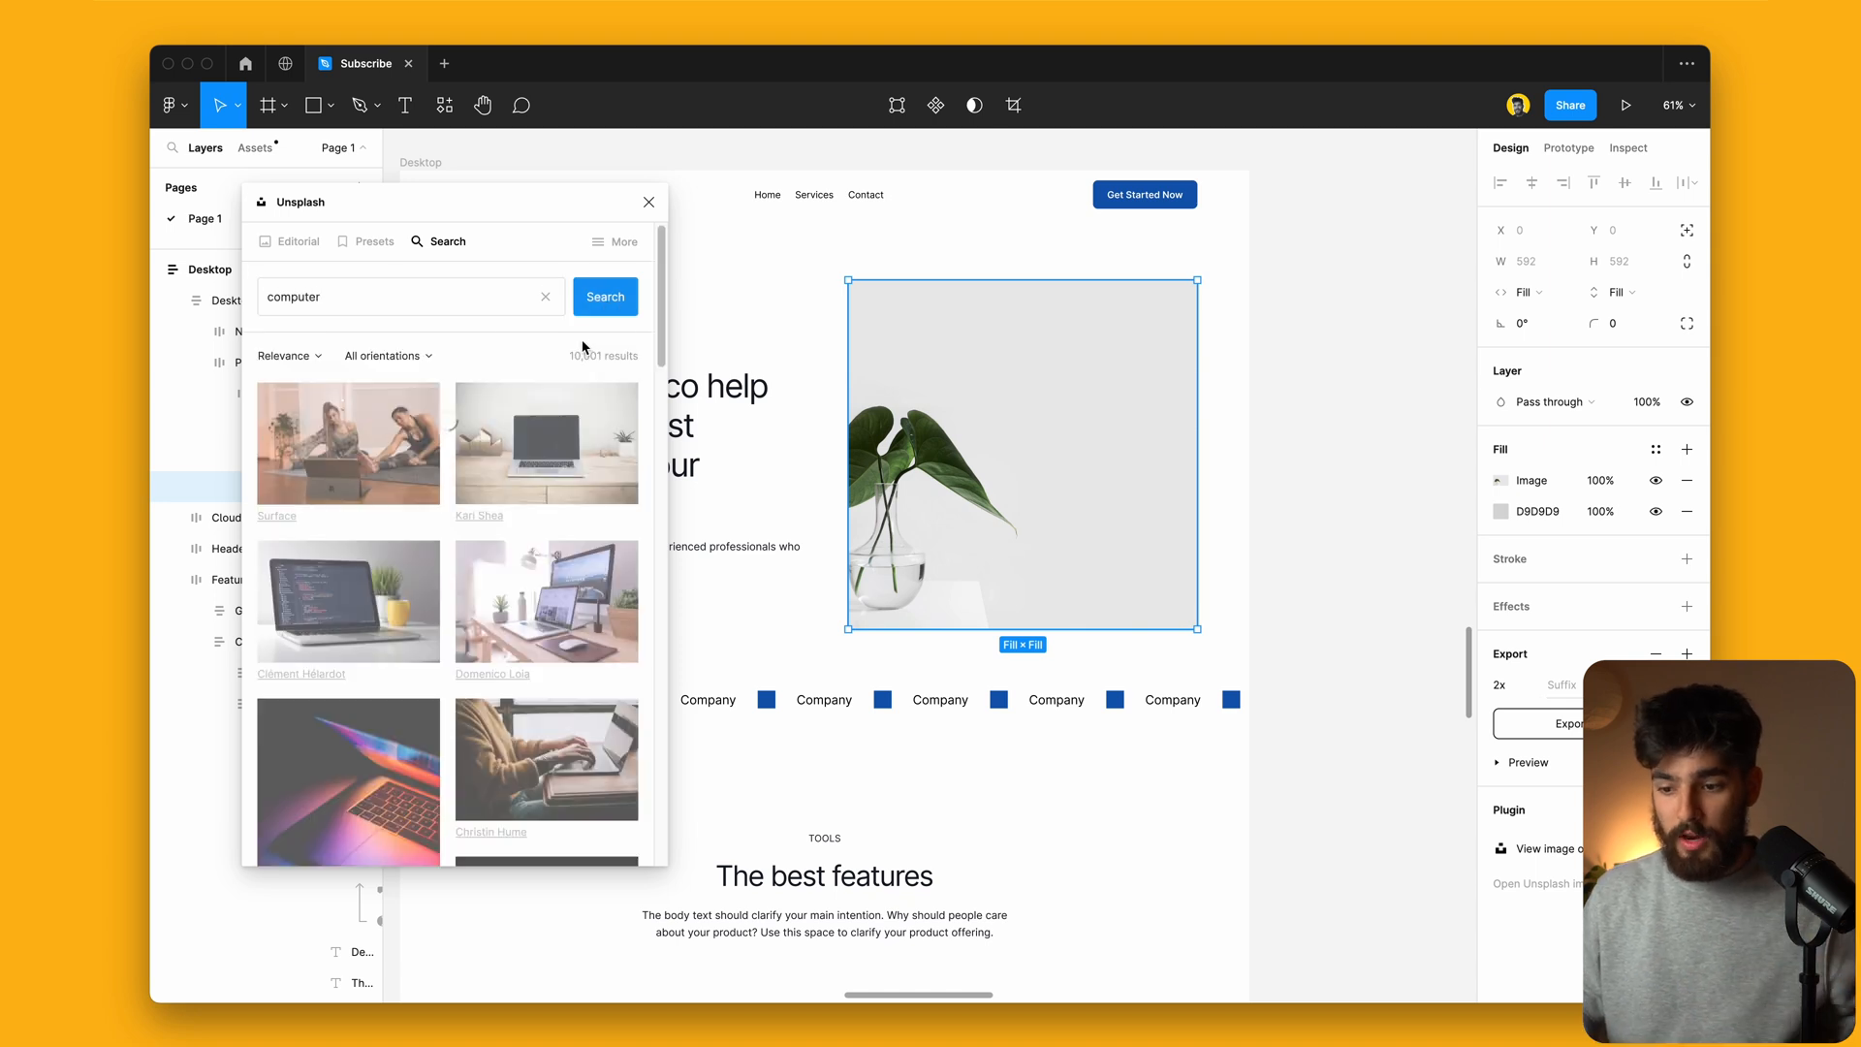
click(567, 449)
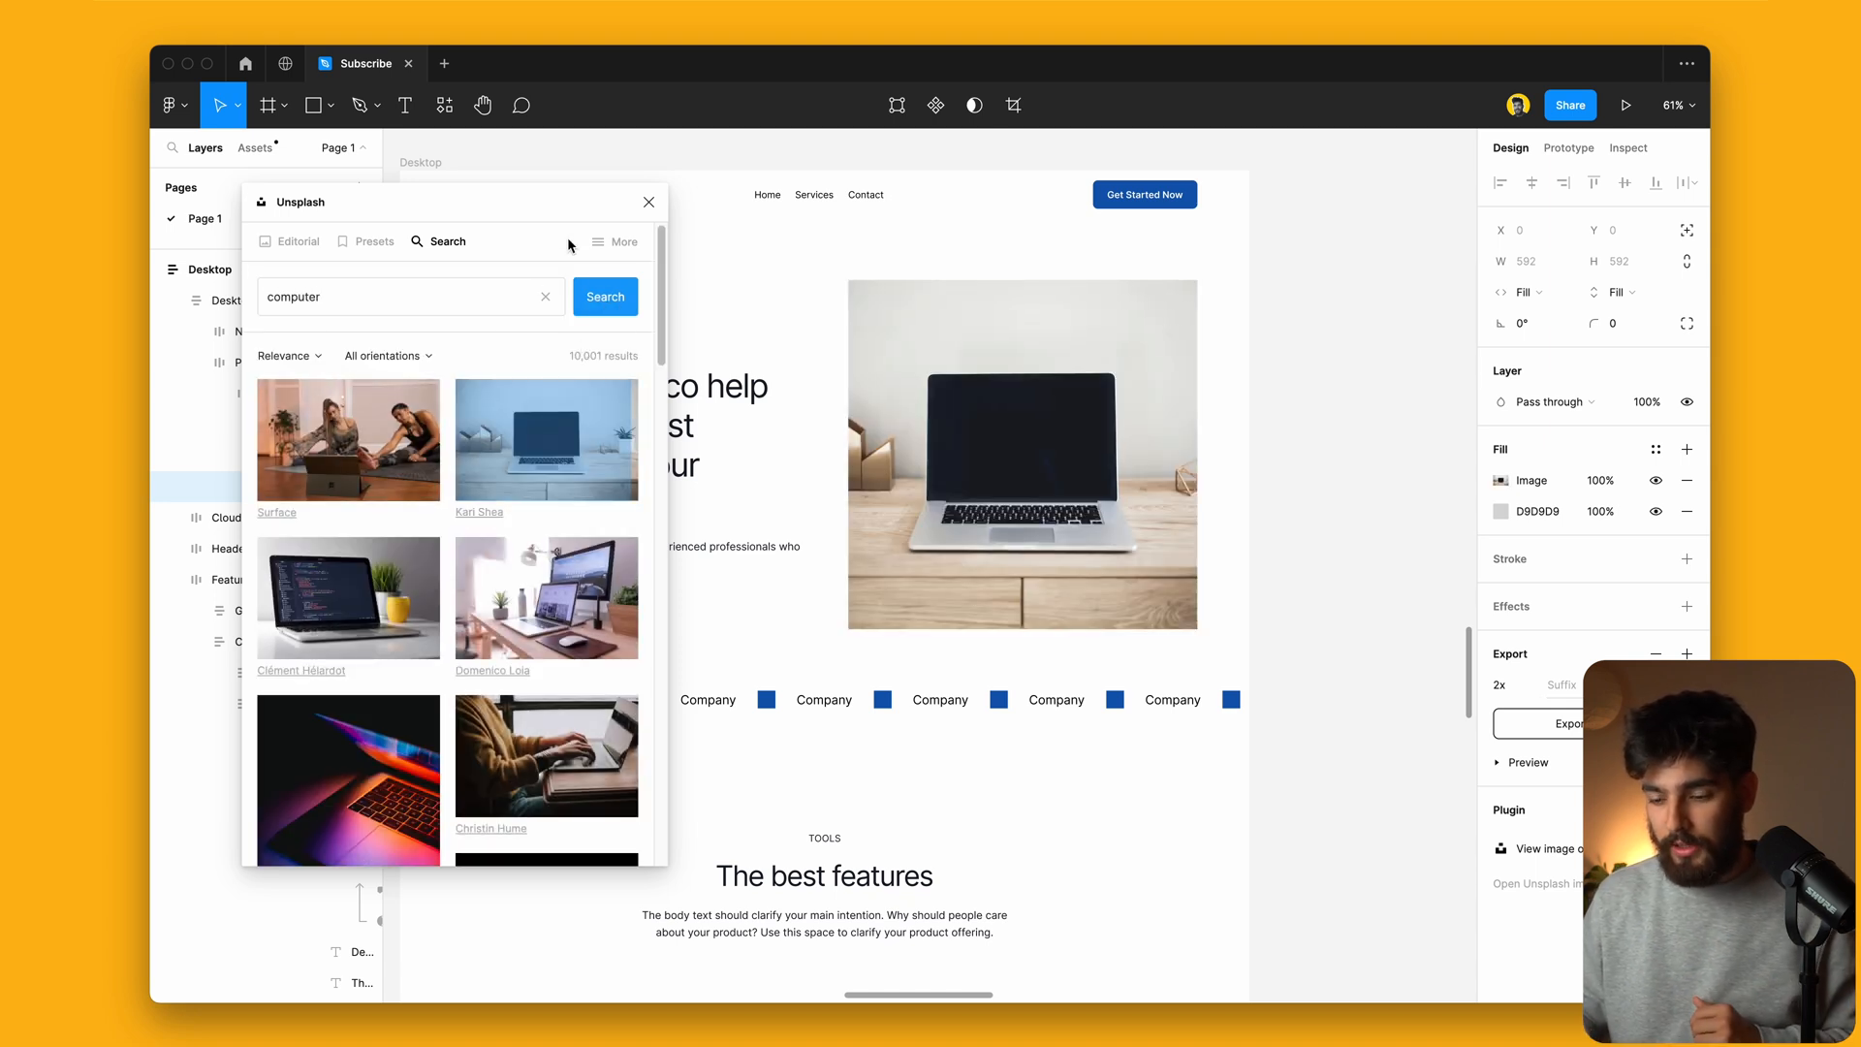
click(649, 202)
click(1423, 502)
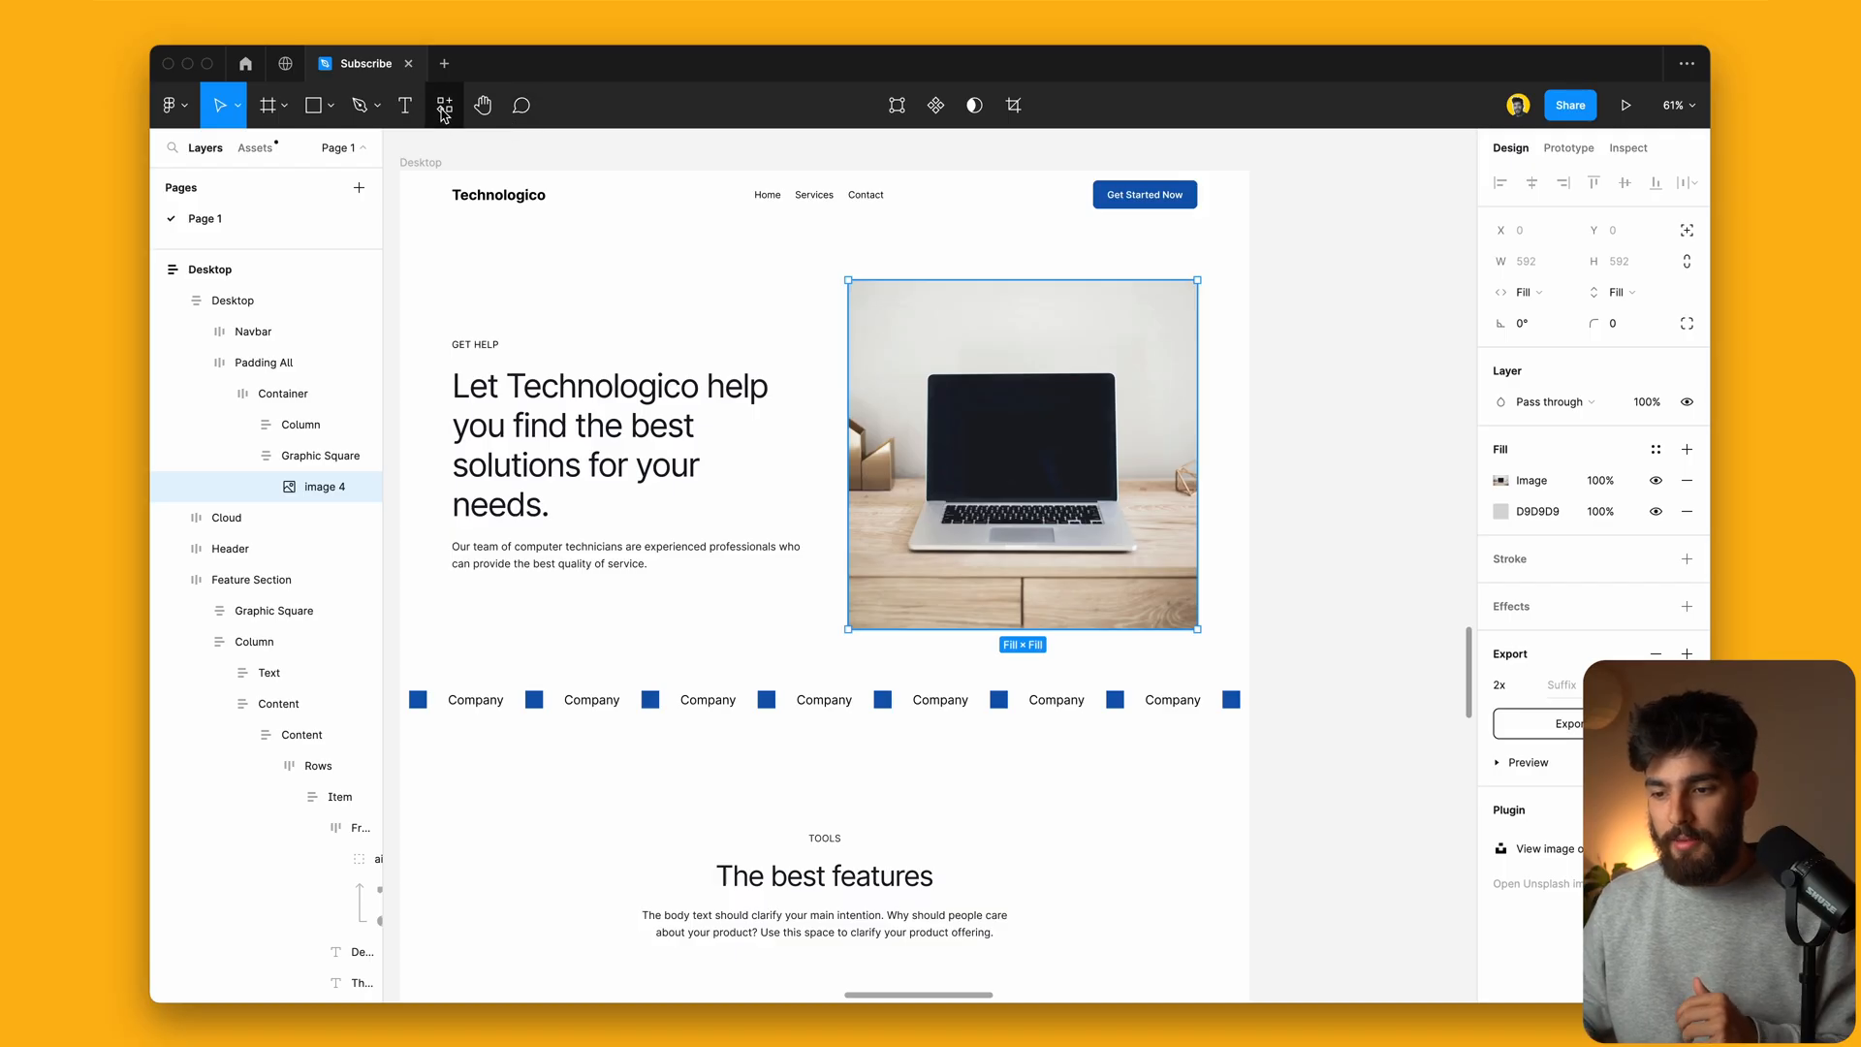
Step: Remove the laptop photo's background with PixCut Background Remover
click(444, 109)
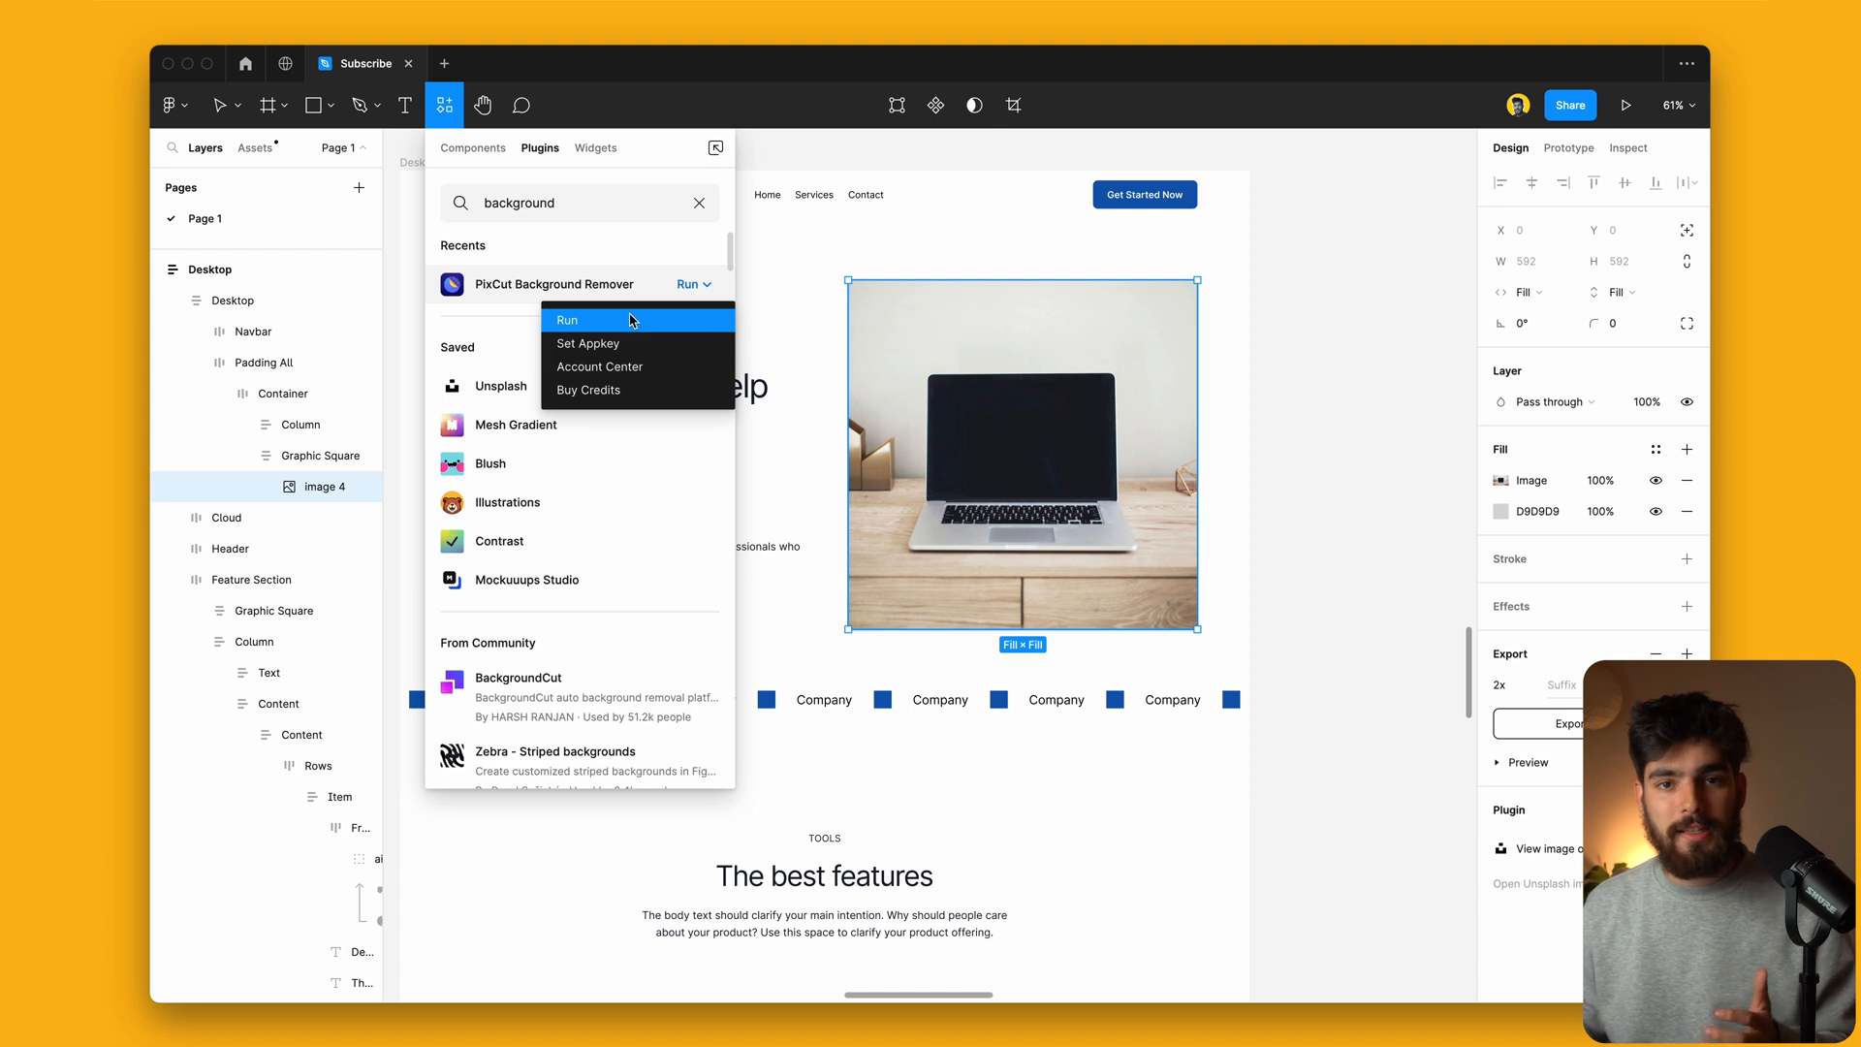
click(634, 322)
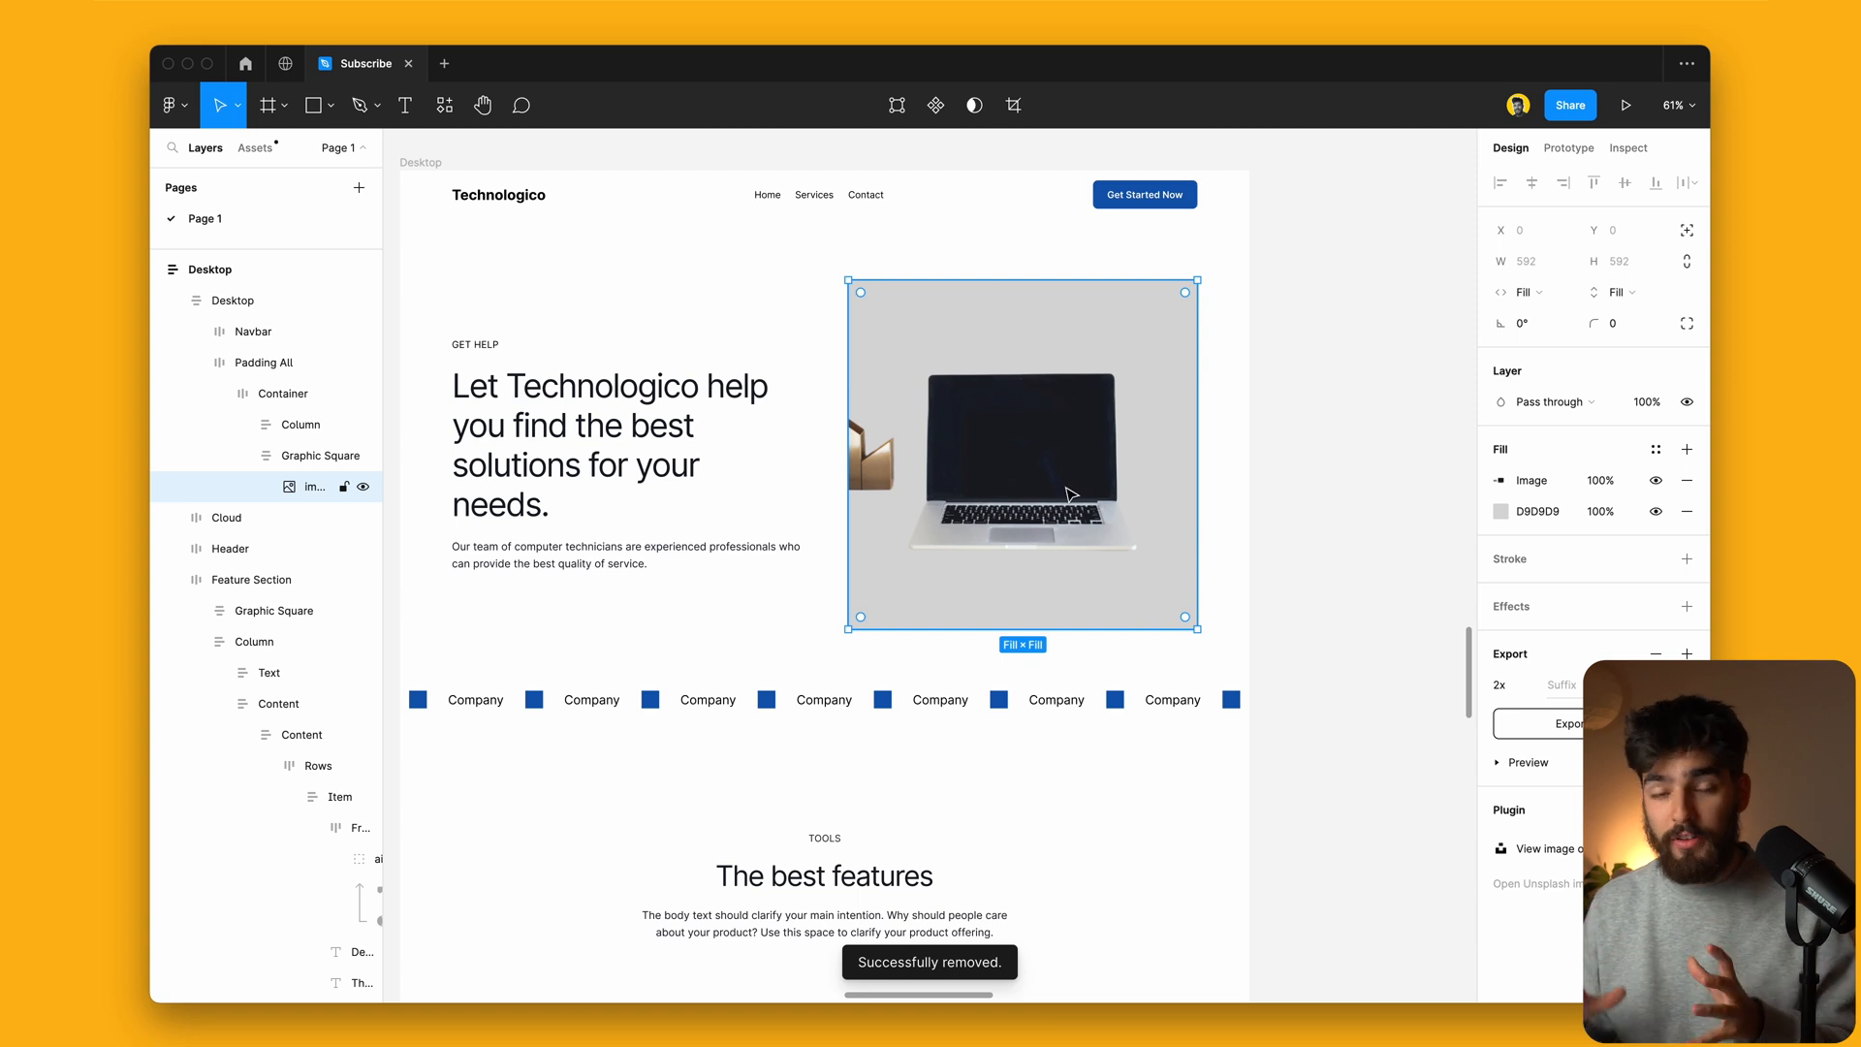
scroll(1070, 494, up, 5)
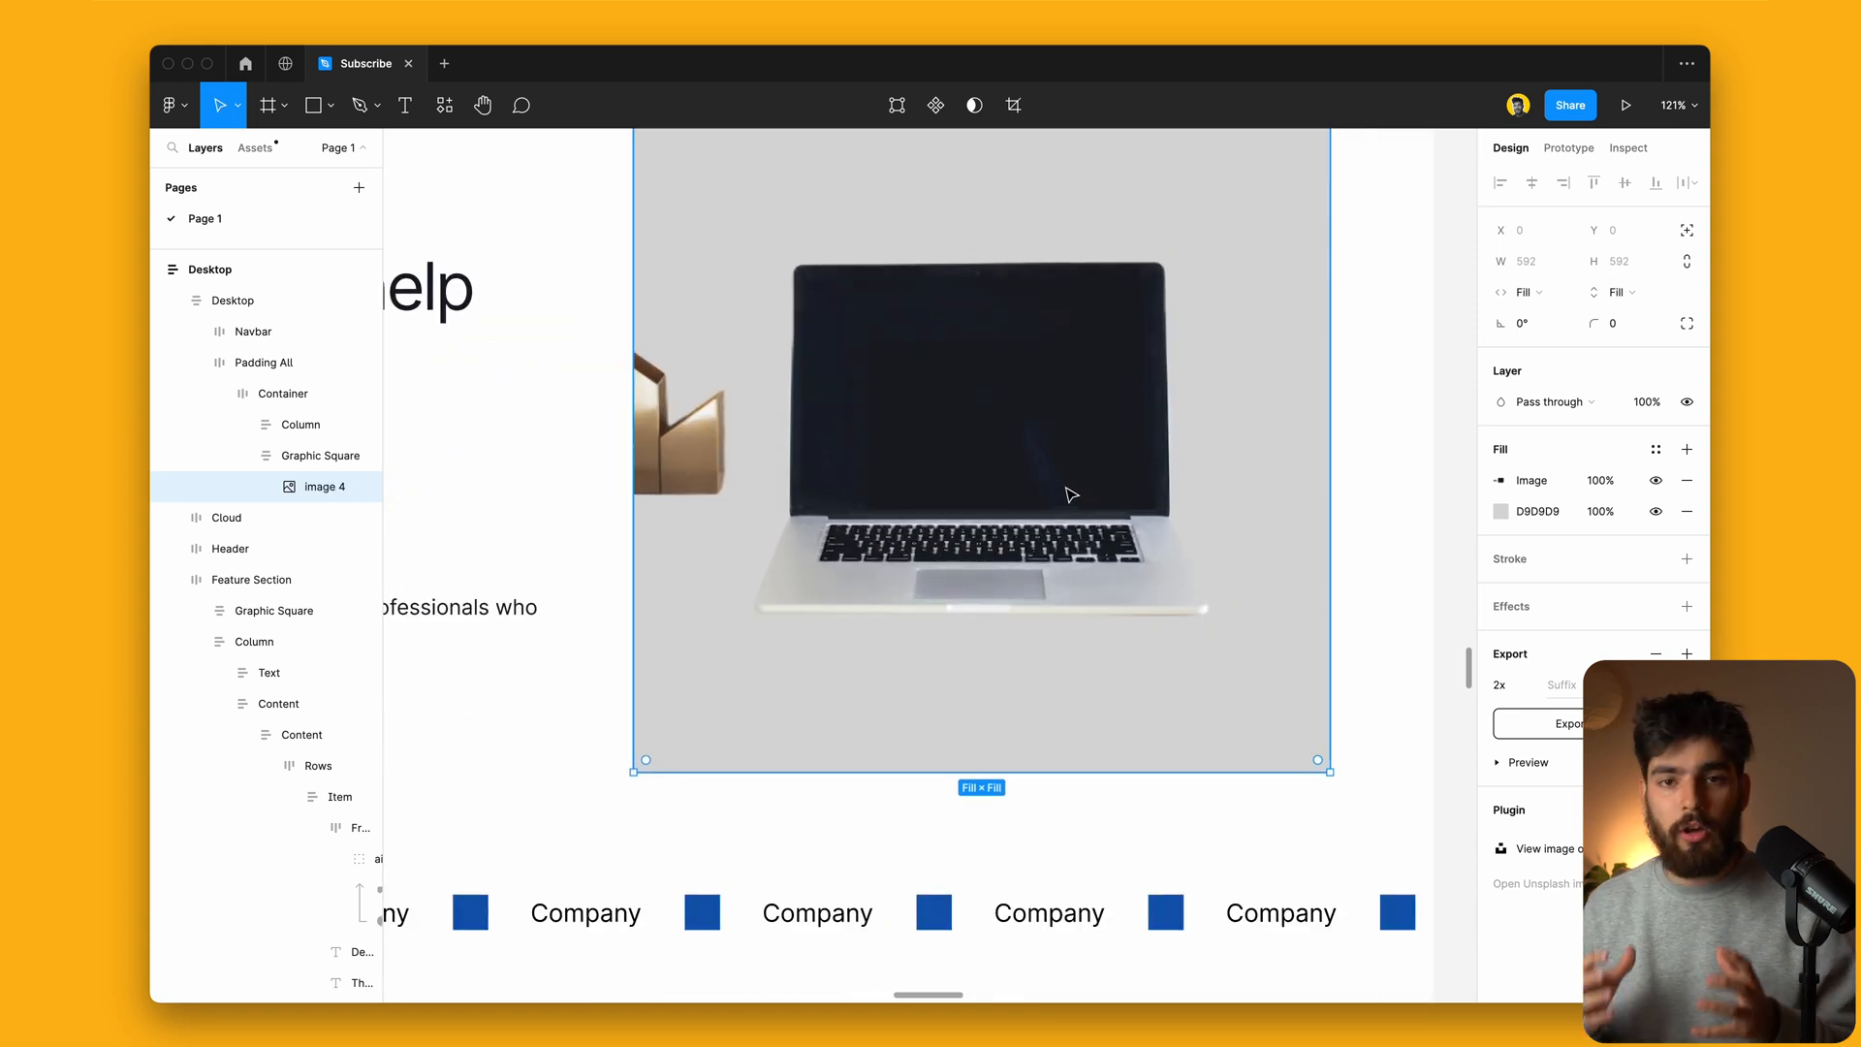
scroll(1070, 495, down, 4)
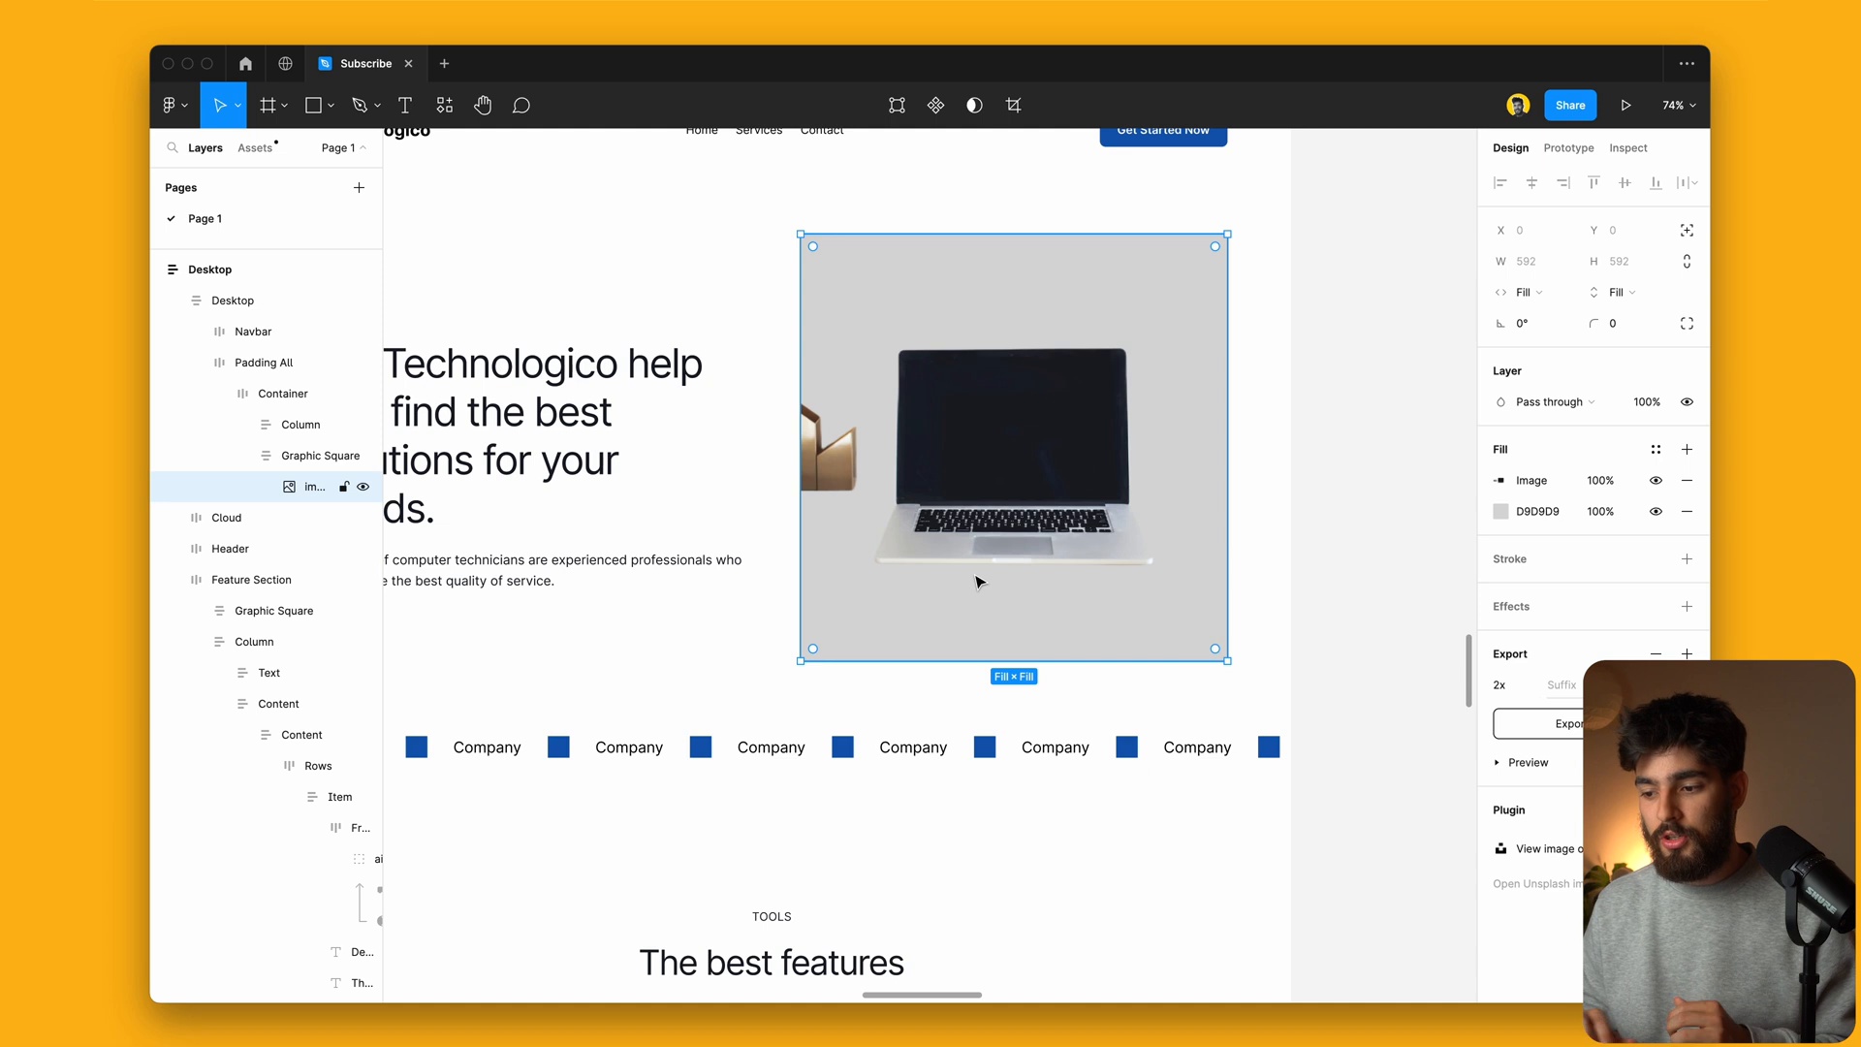
Step: Change the hero square's grey D9D9D9 fill to pink
scroll(975, 581, down, 2)
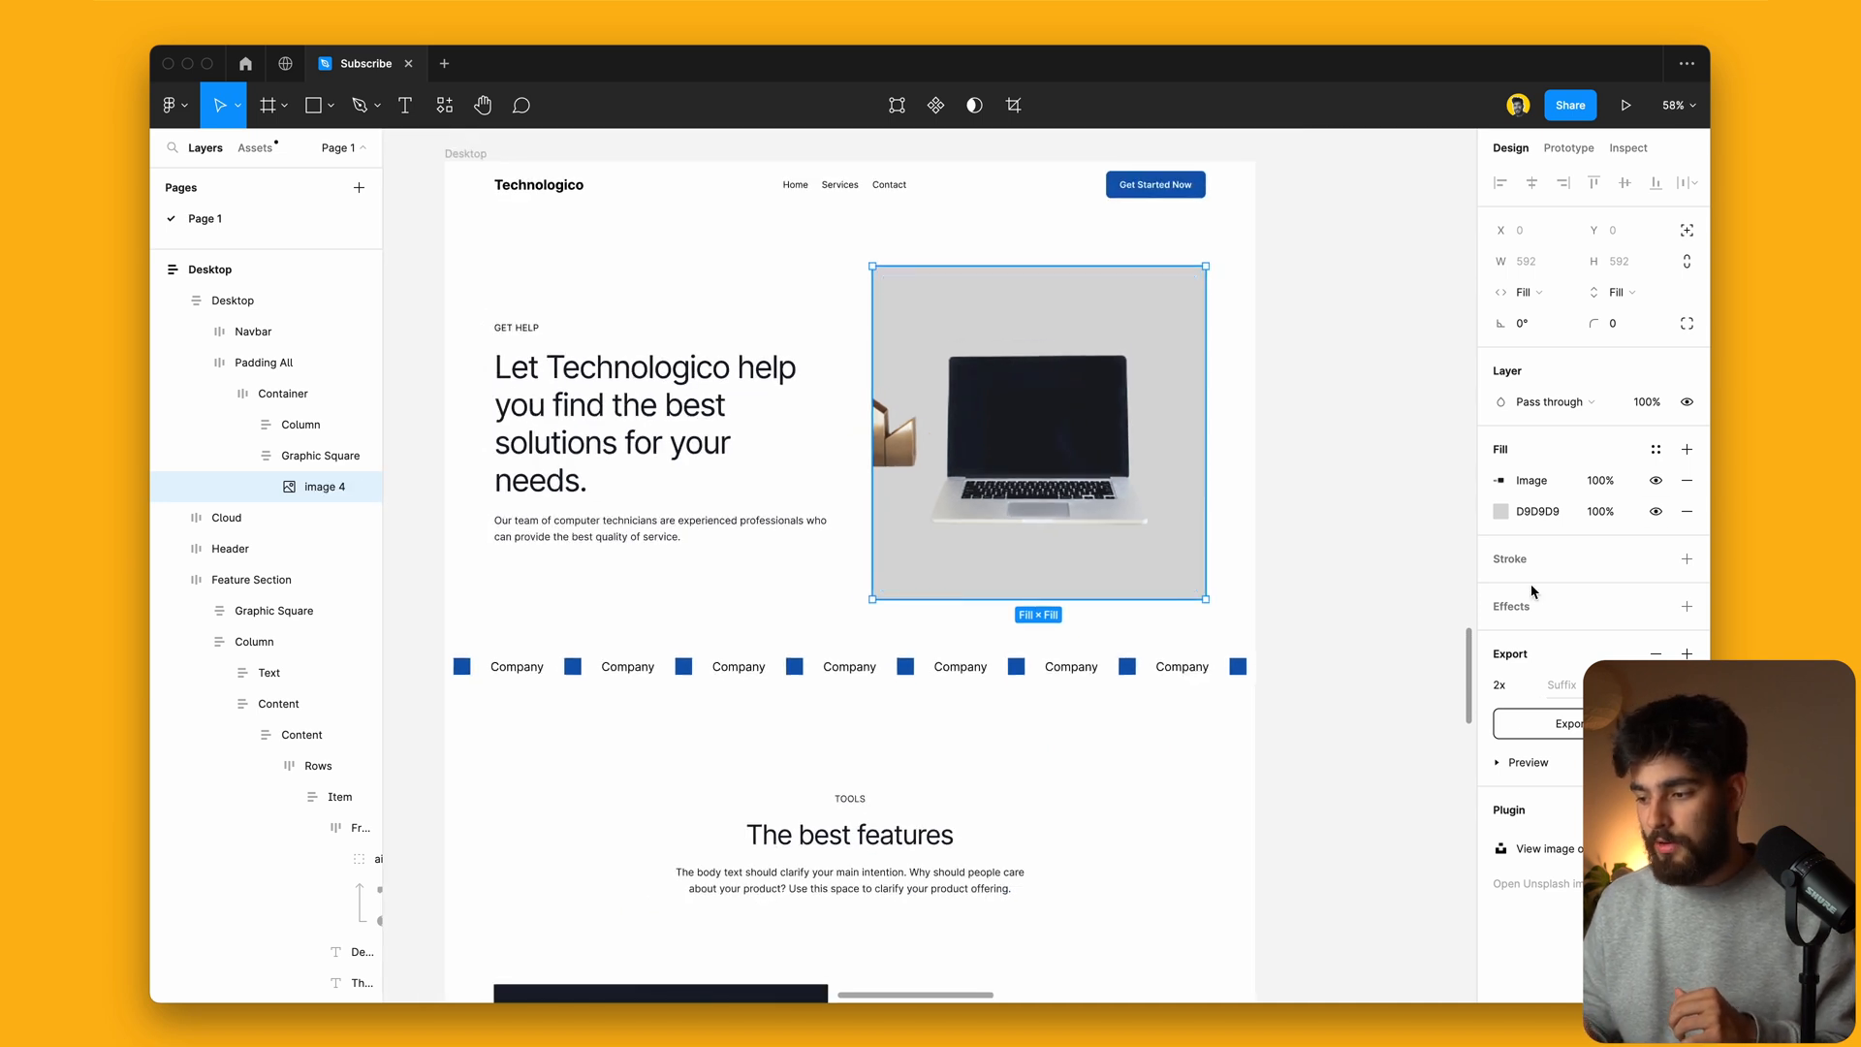
click(1504, 512)
drag(1444, 558, 1374, 510)
Step: Select the Machinery feature's cubes image and strip its dark background with PixCut
click(1459, 498)
scroll(1275, 652, down, 10)
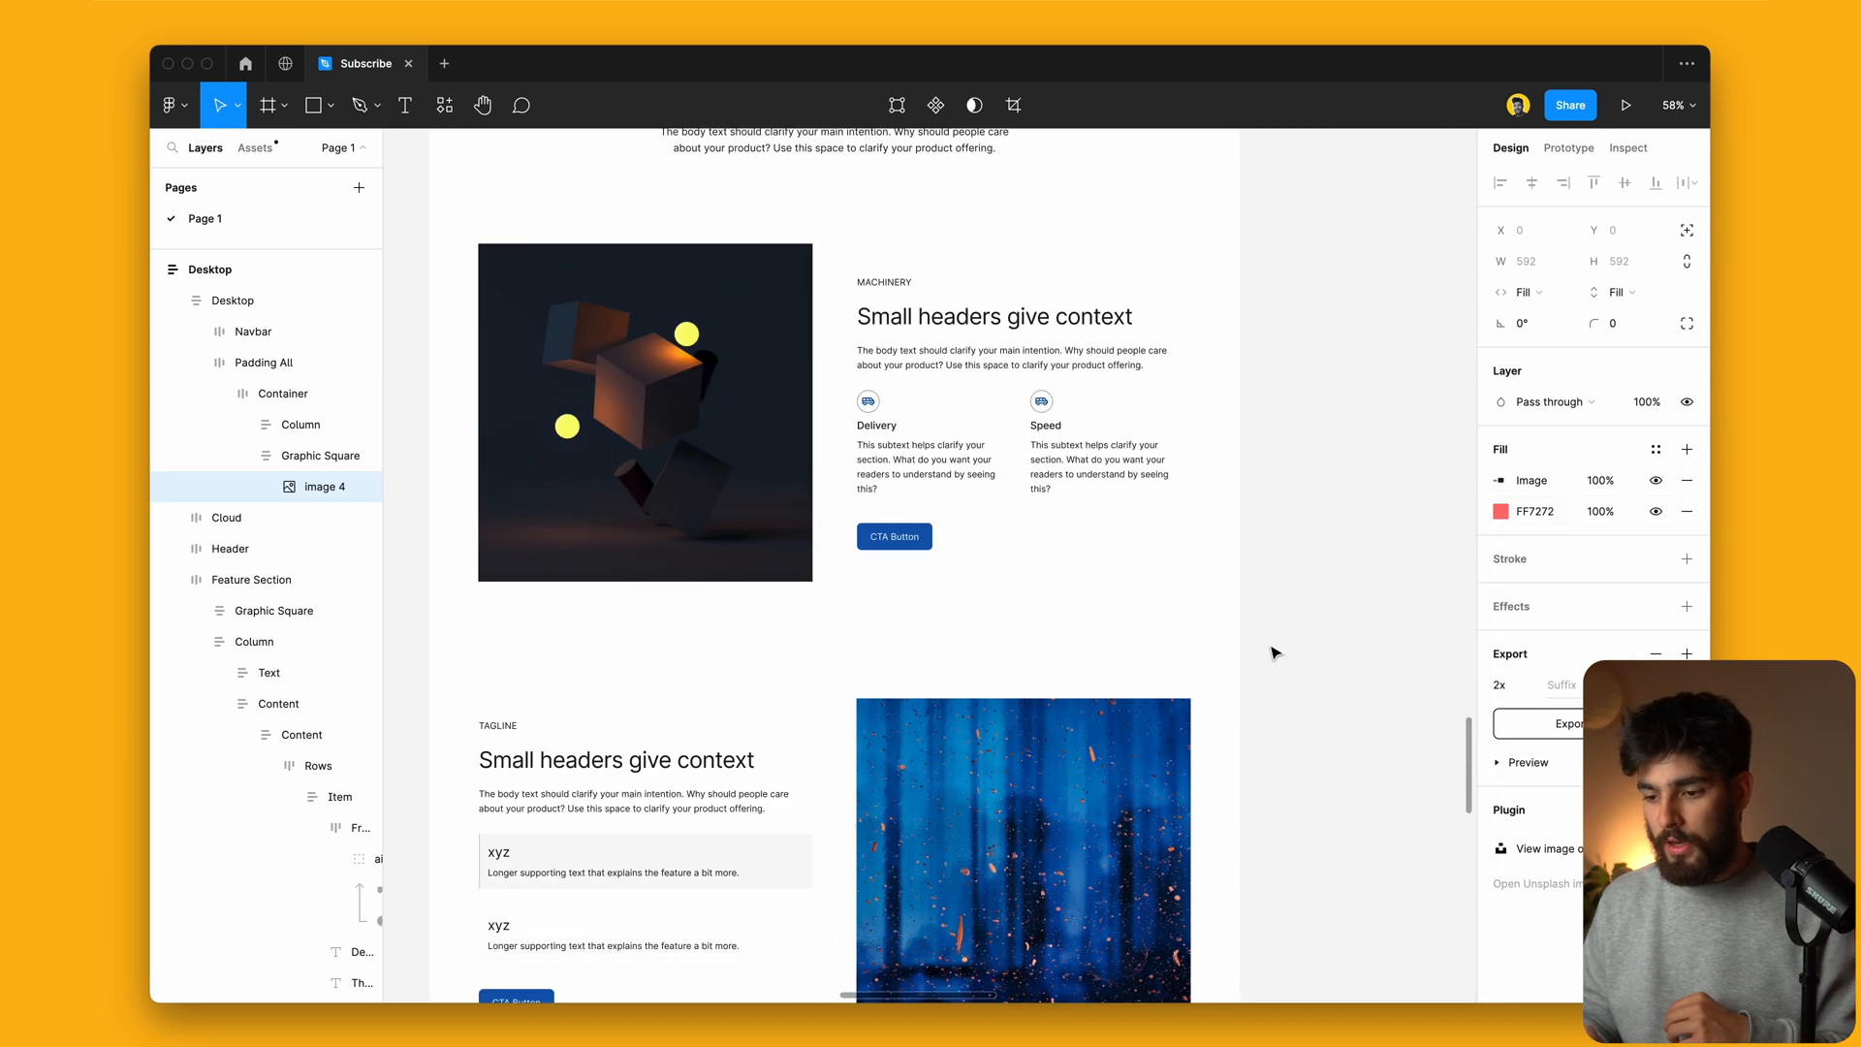
click(601, 334)
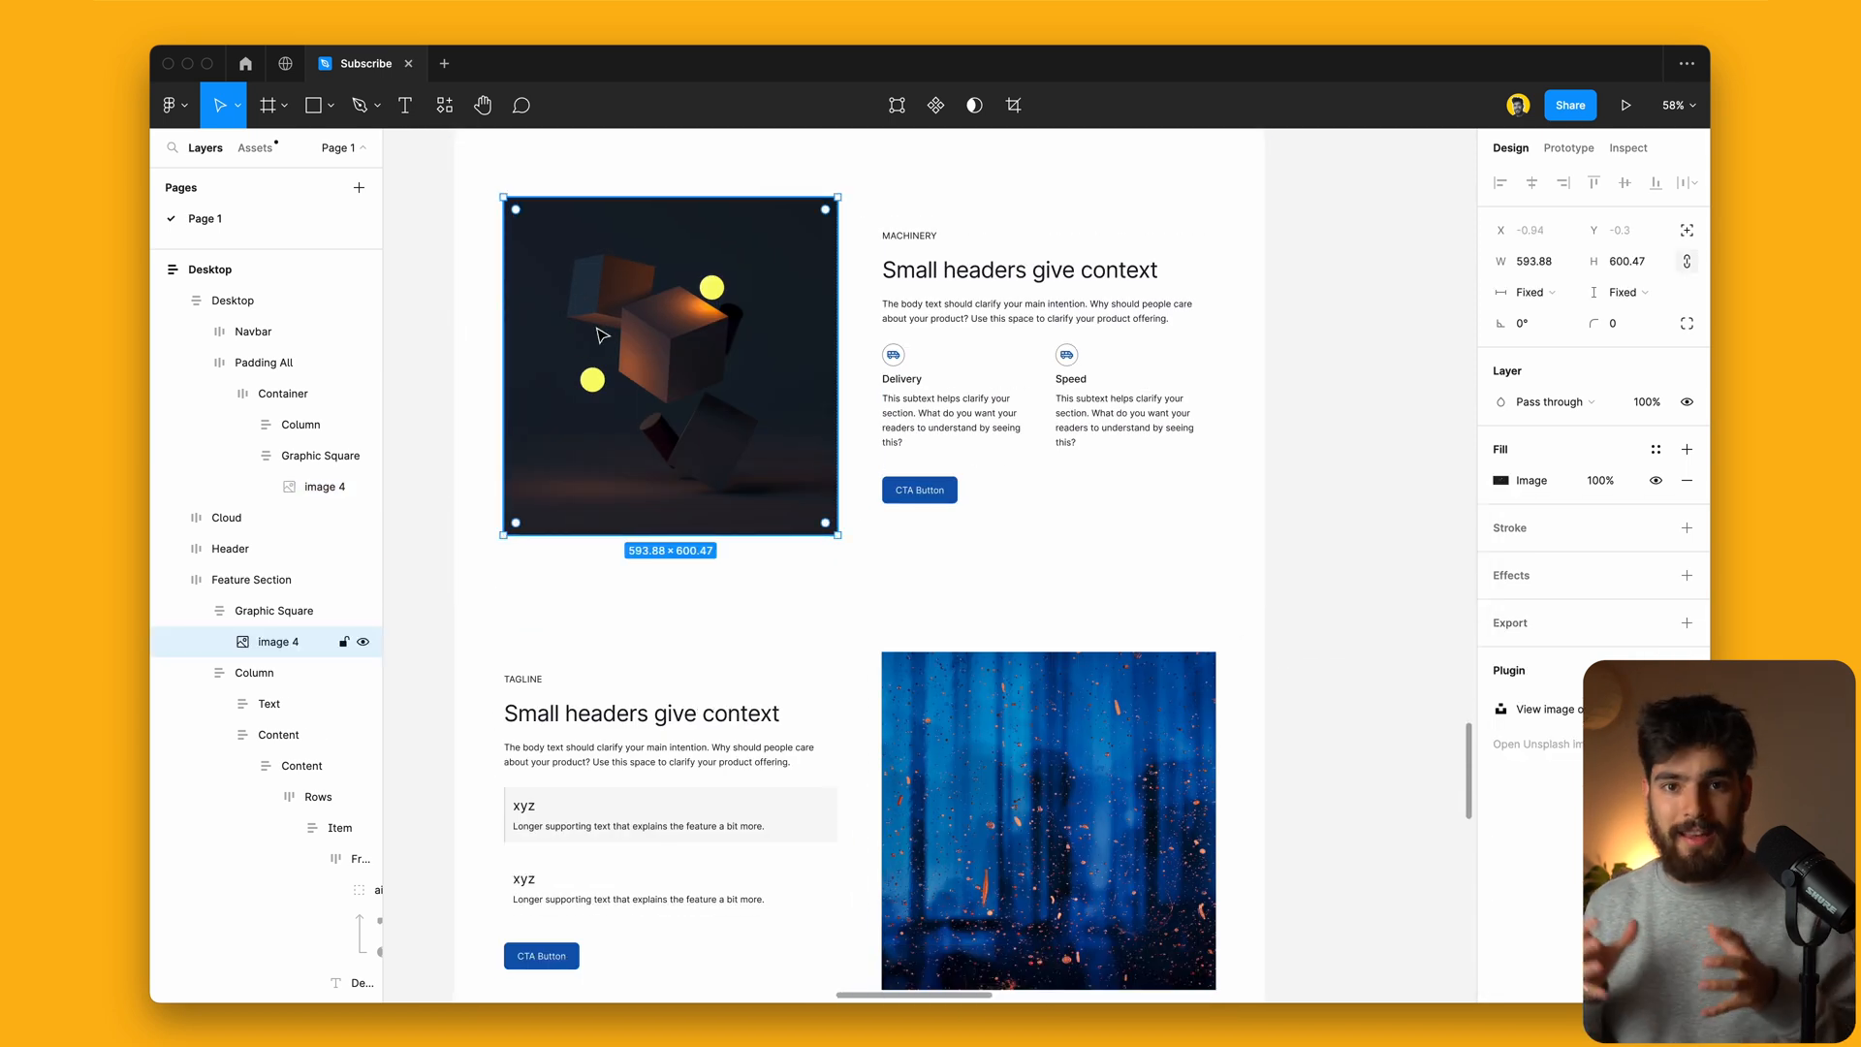
scroll(776, 349, up, 7)
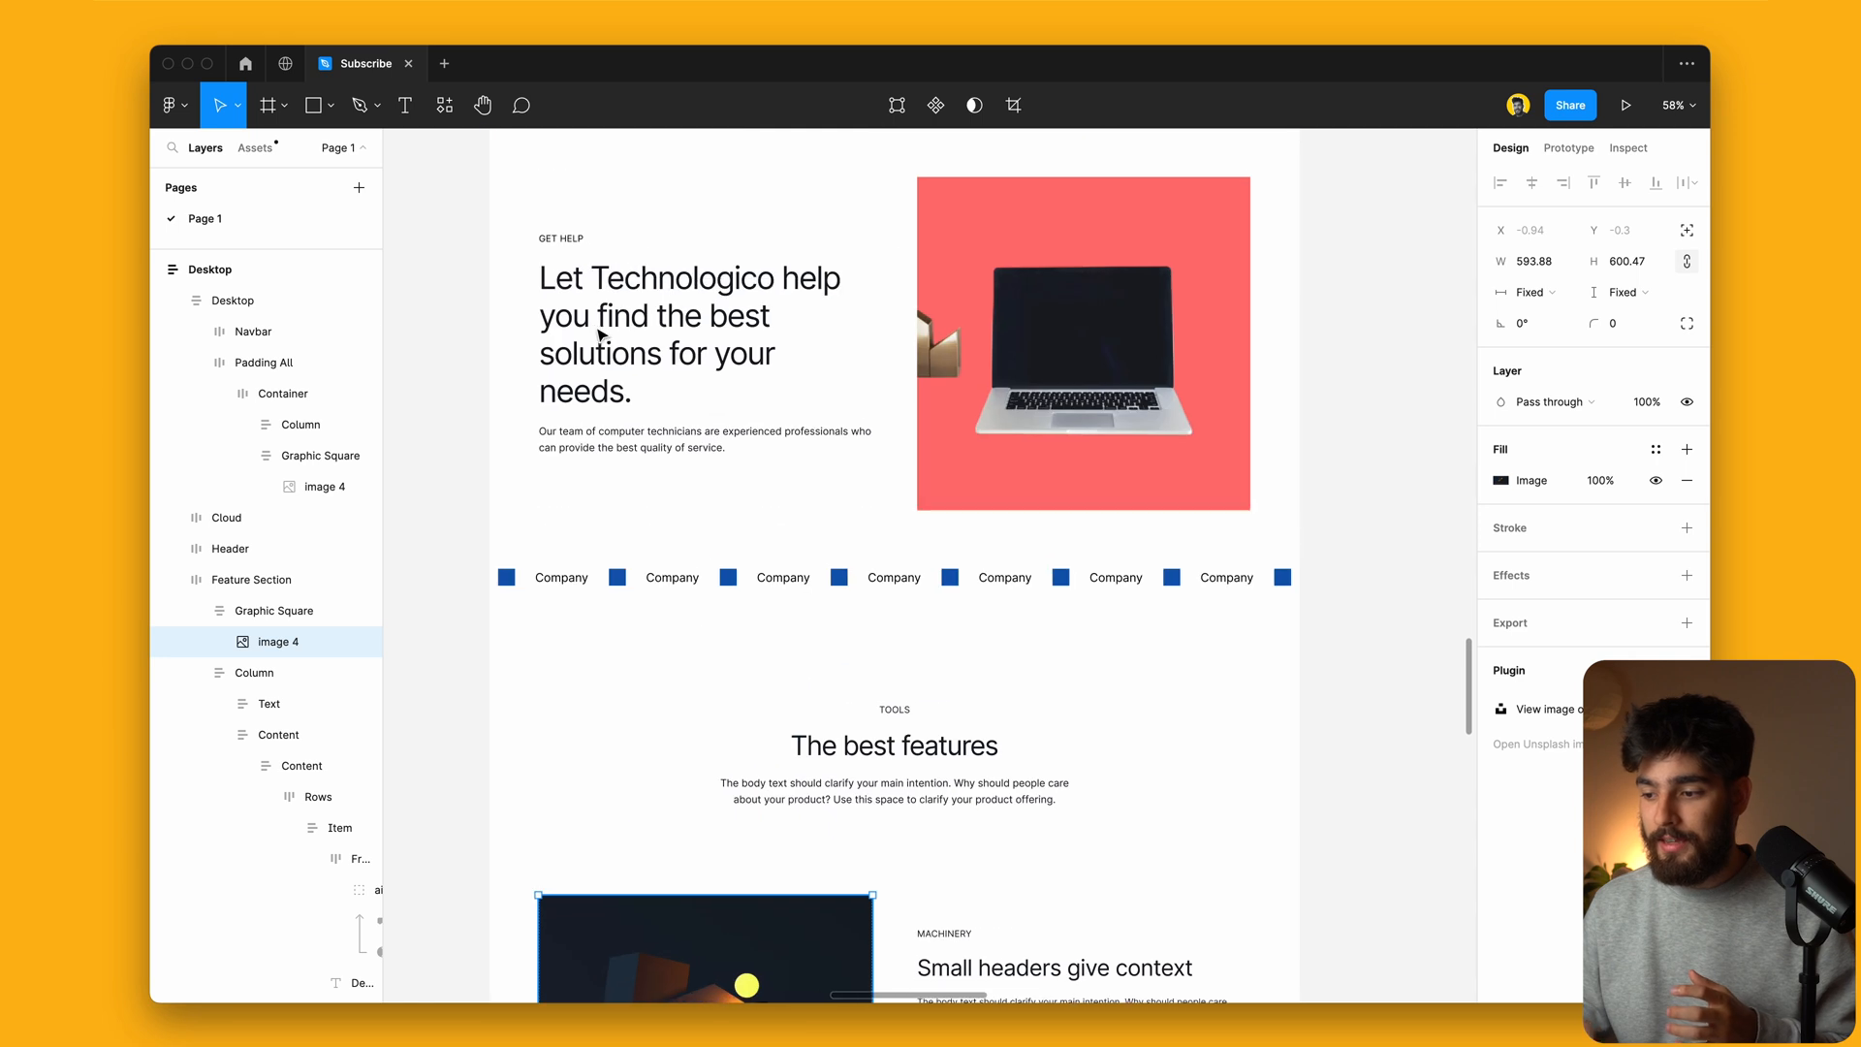
scroll(589, 511, down, 6)
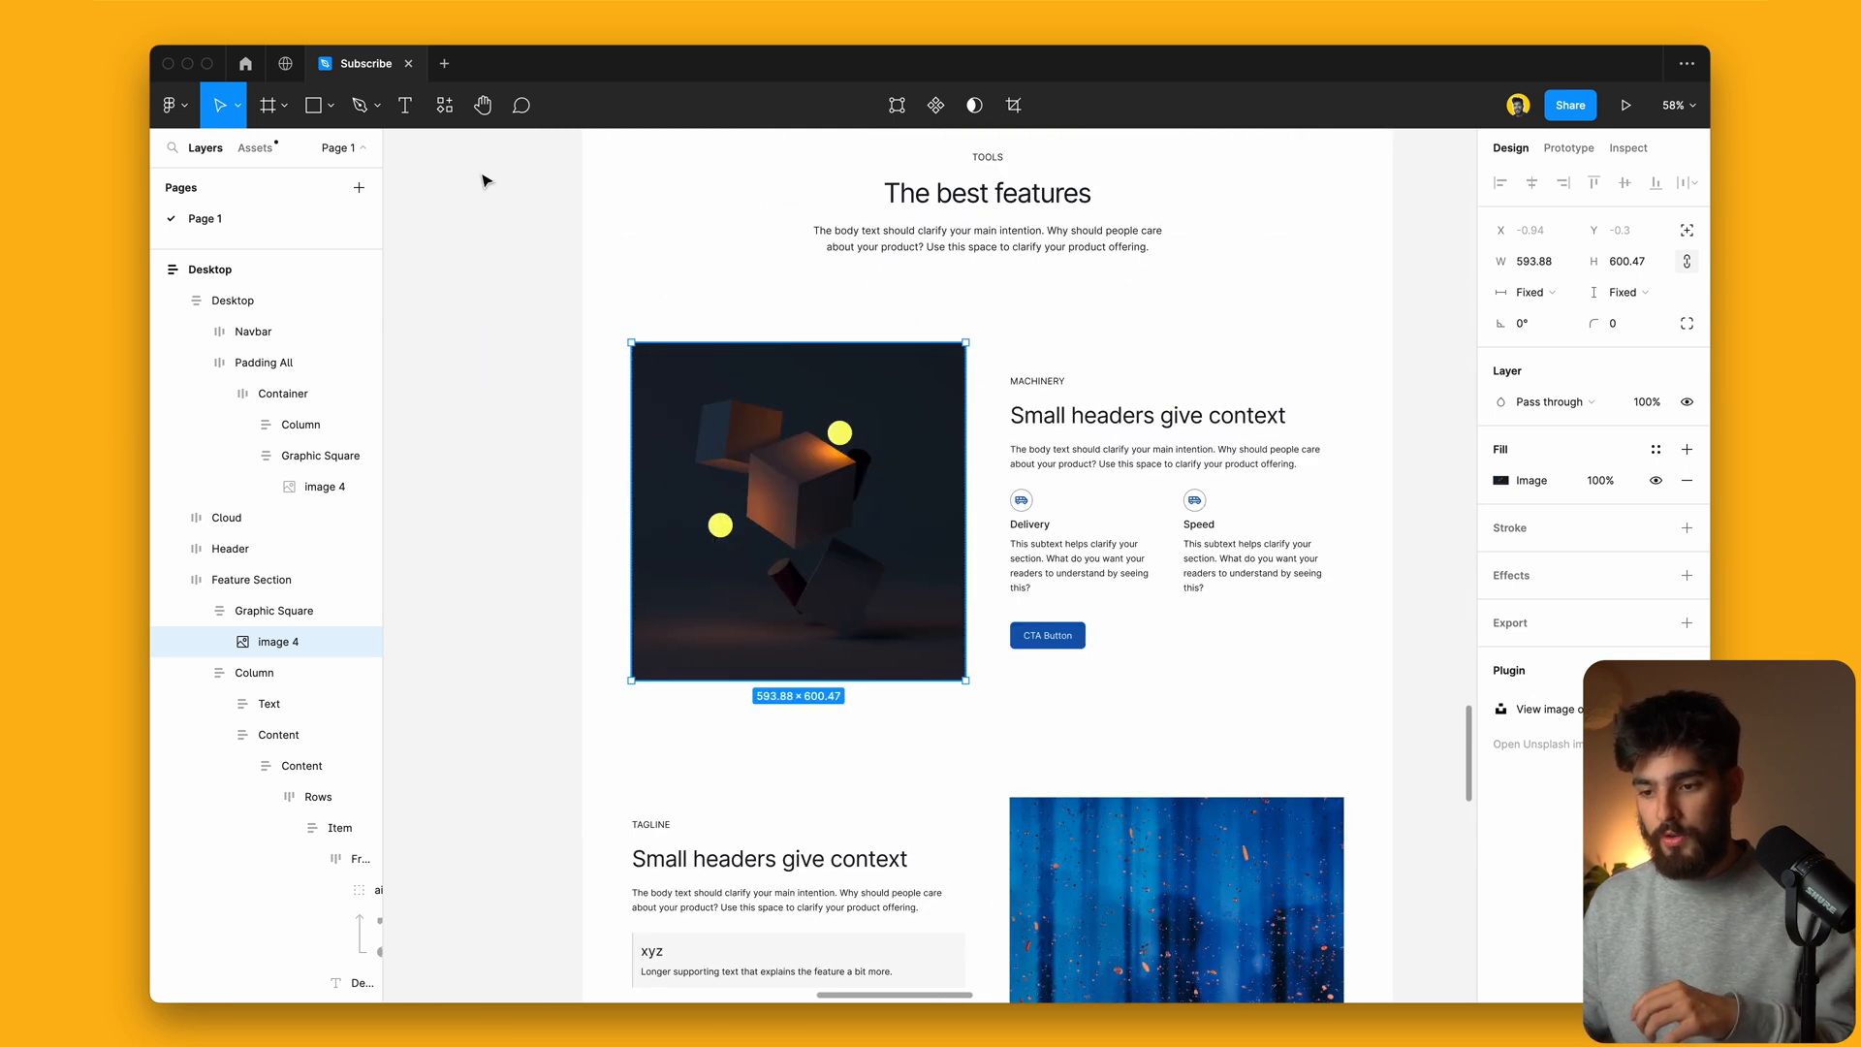
click(444, 106)
click(688, 291)
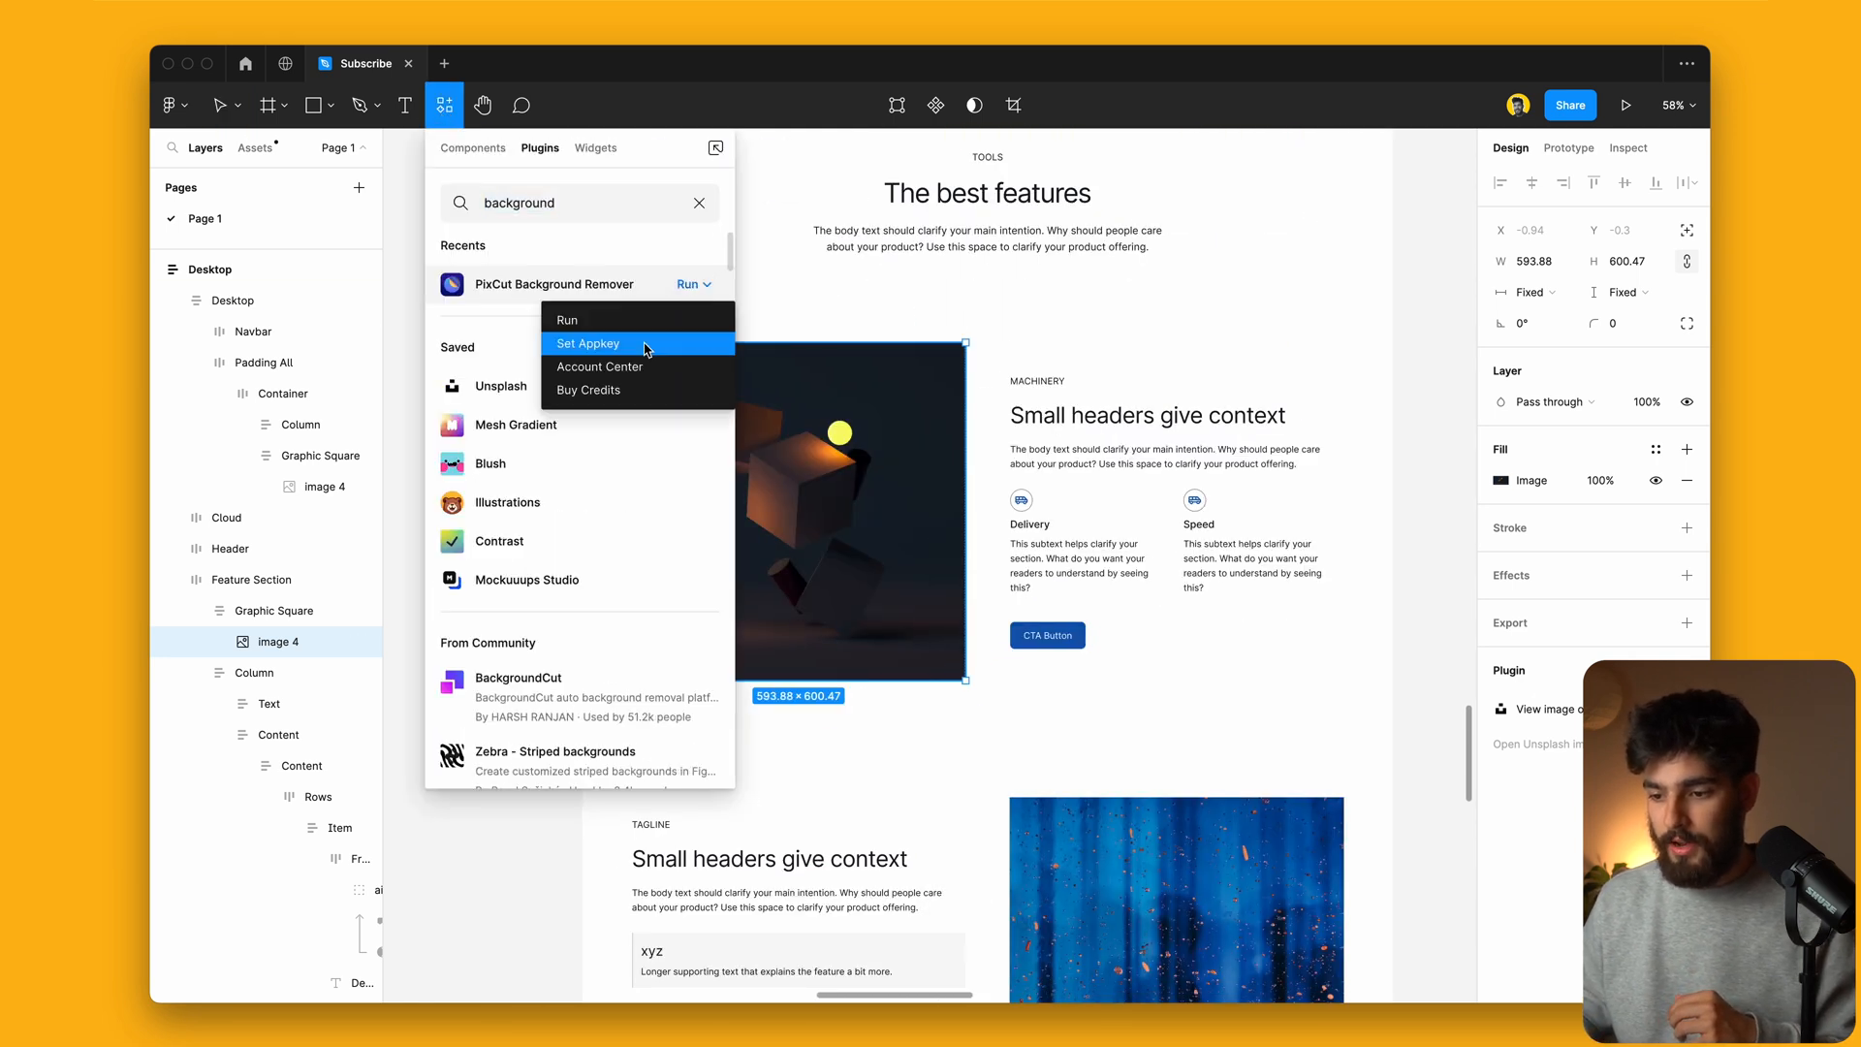
click(643, 338)
scroll(704, 553, up, 5)
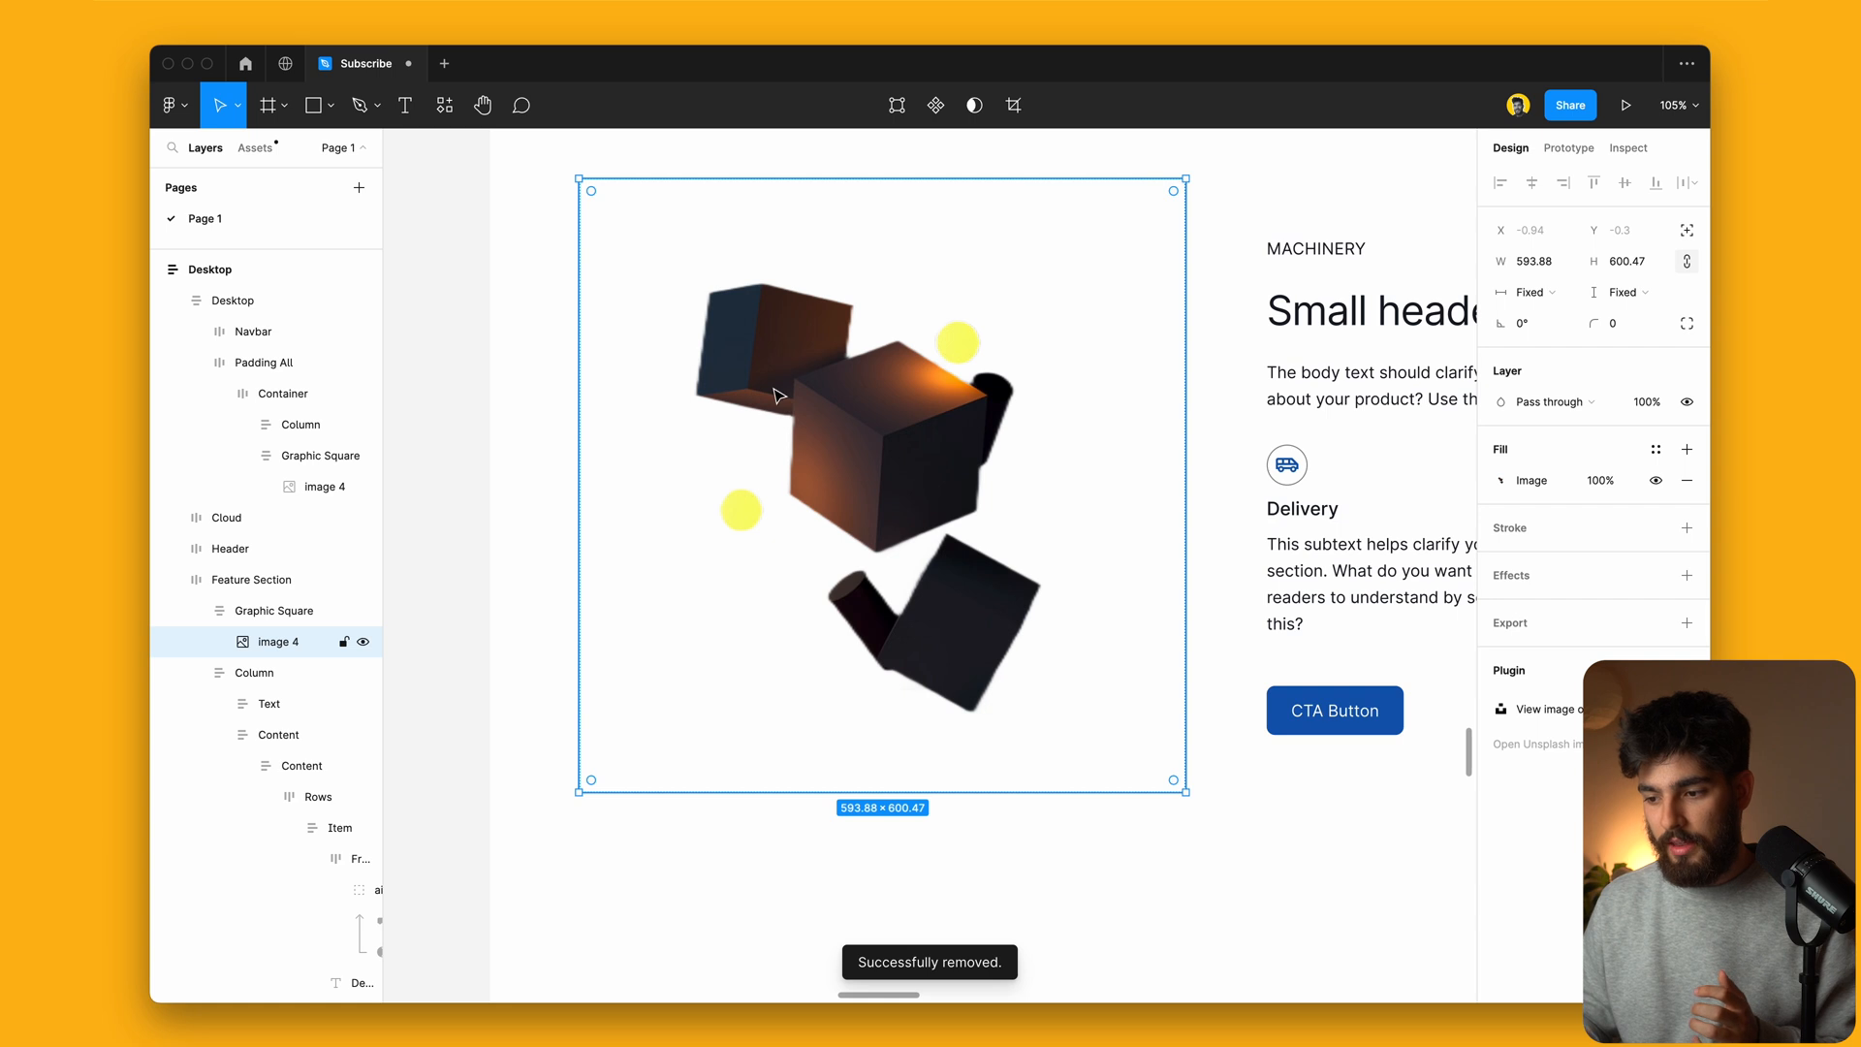
scroll(778, 396, down, 5)
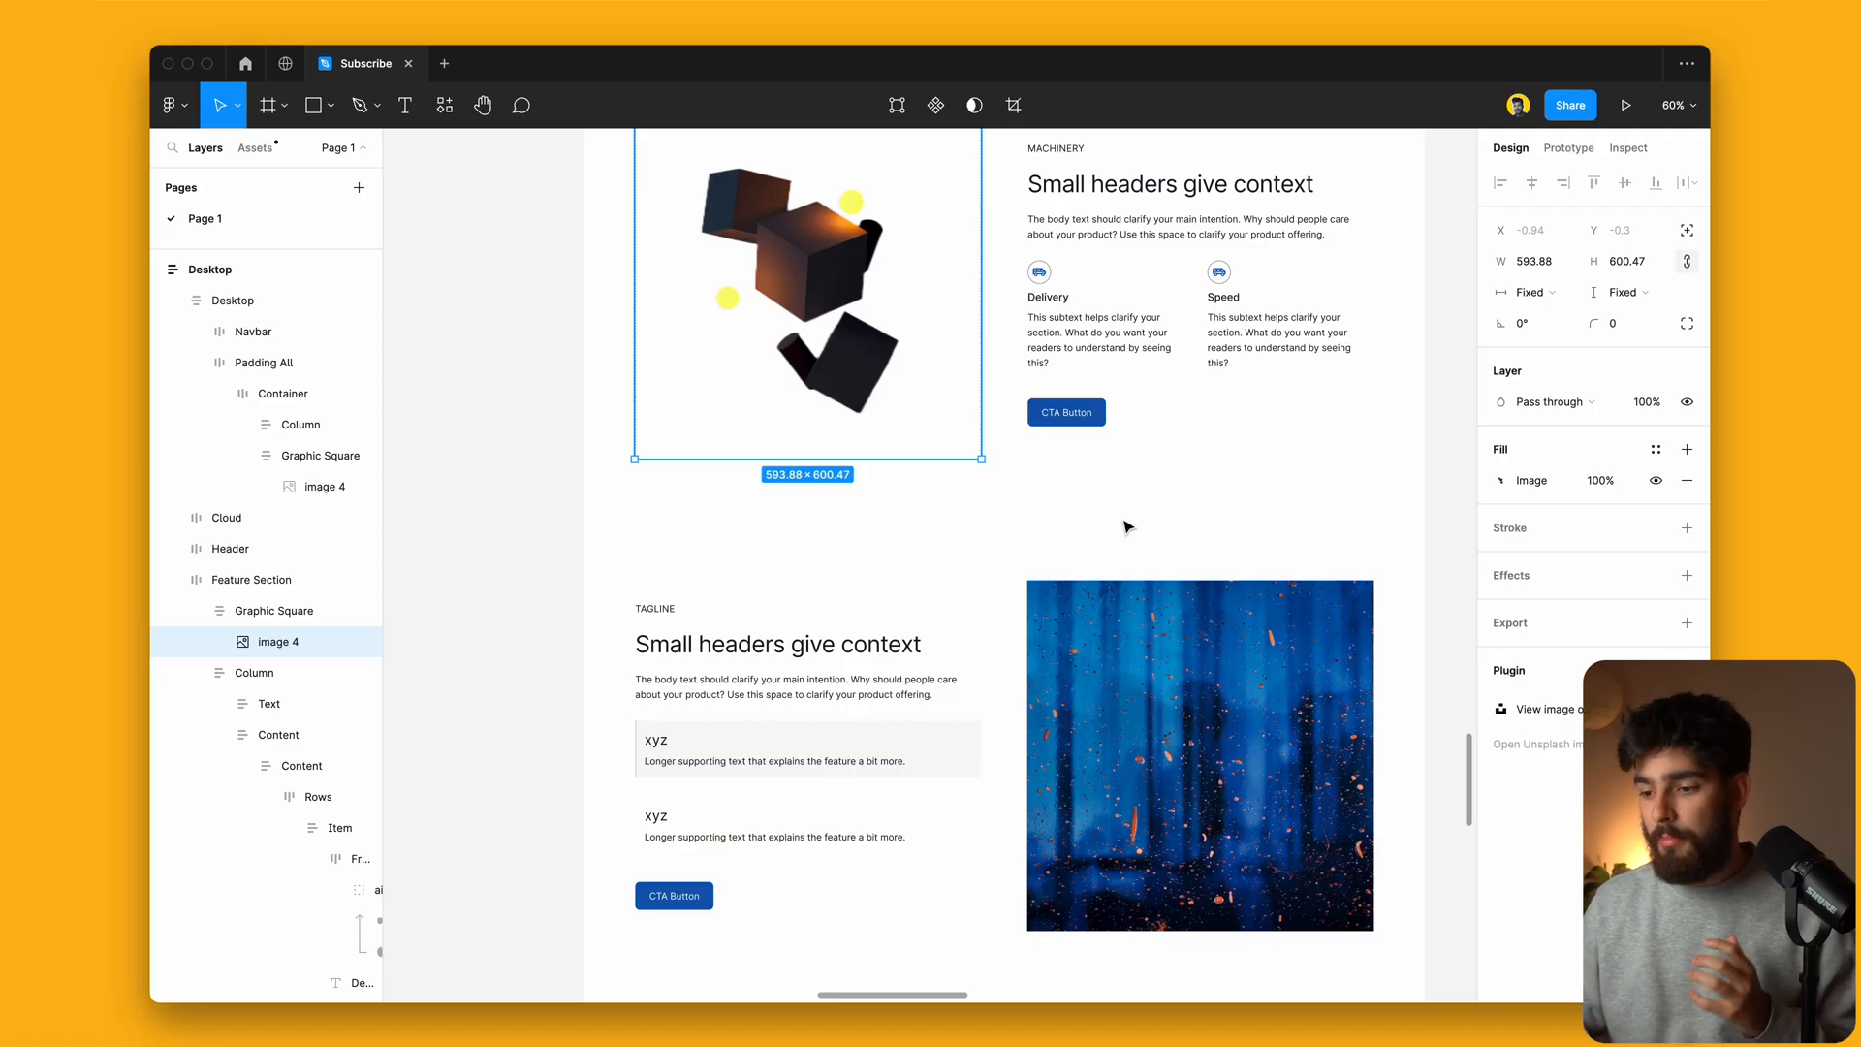
Step: Give the cubes image a B20000 fill at 20% and make it a linear gradient
scroll(1127, 526, up, 5)
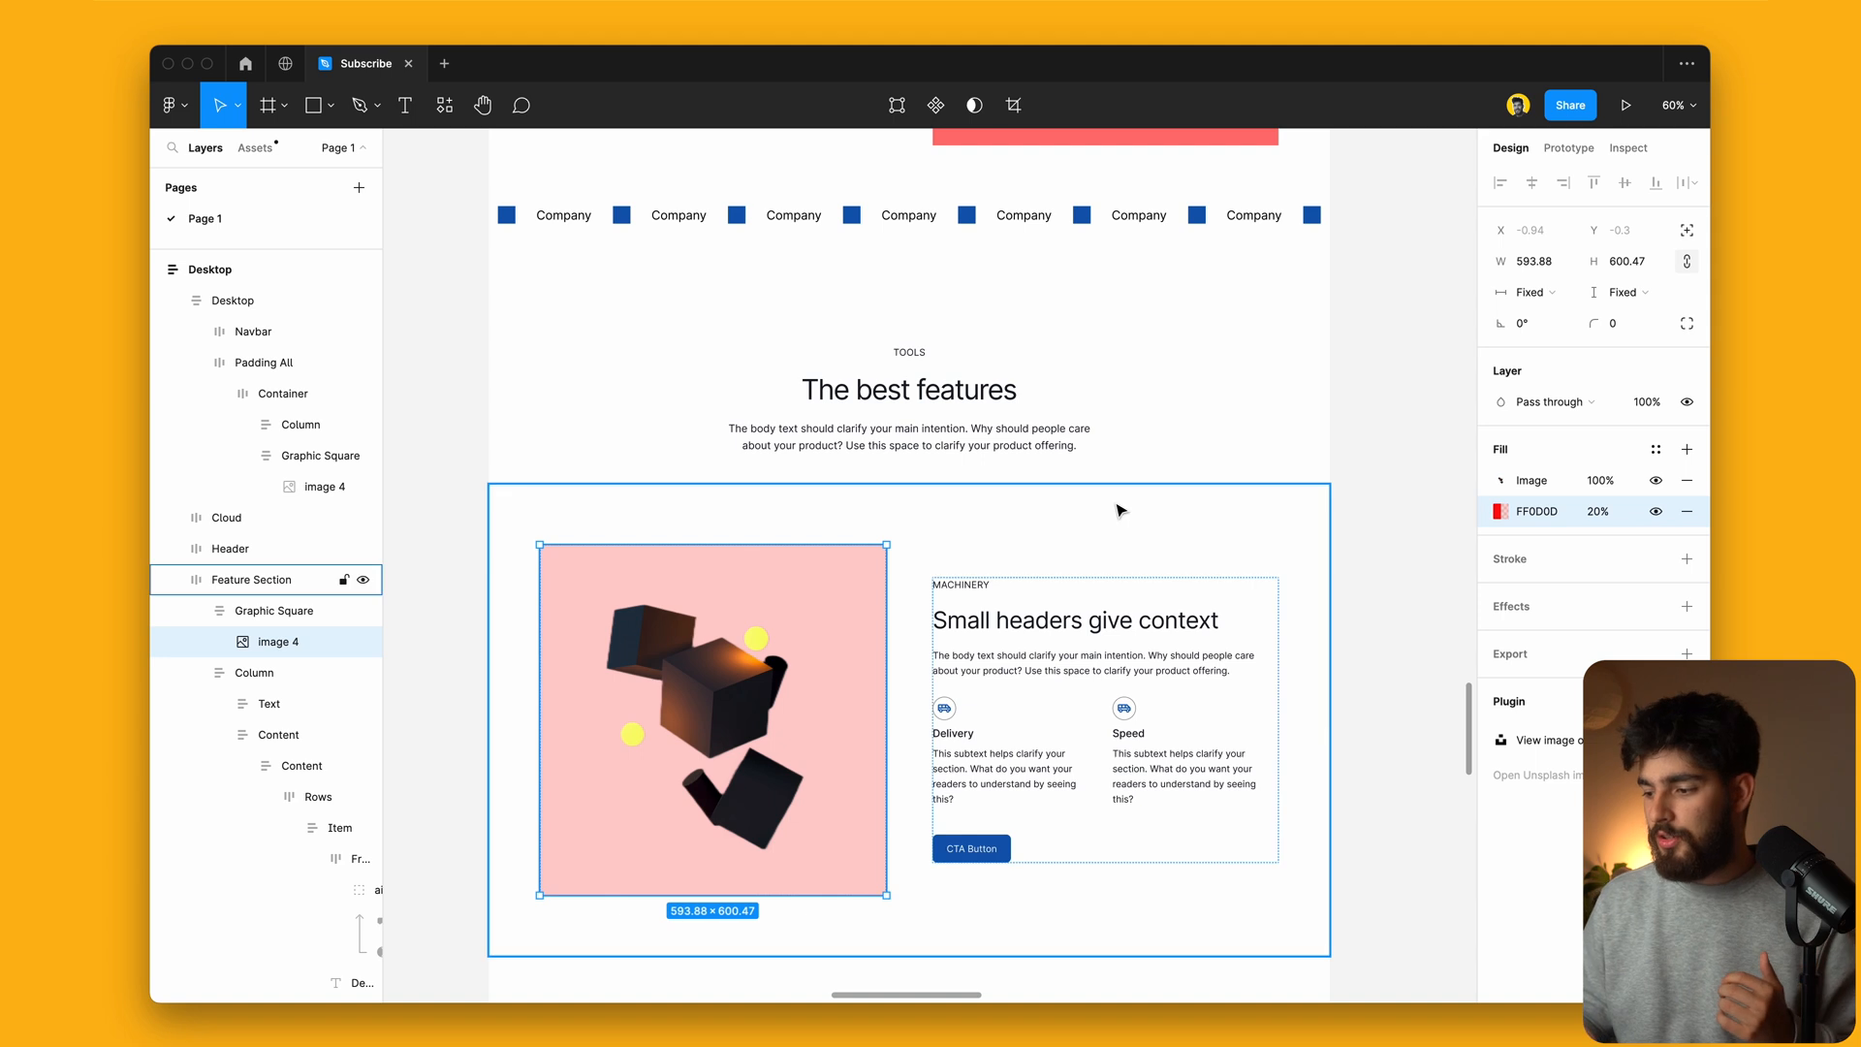
scroll(1121, 510, down, 1)
click(1502, 512)
drag(1467, 521, 1554, 595)
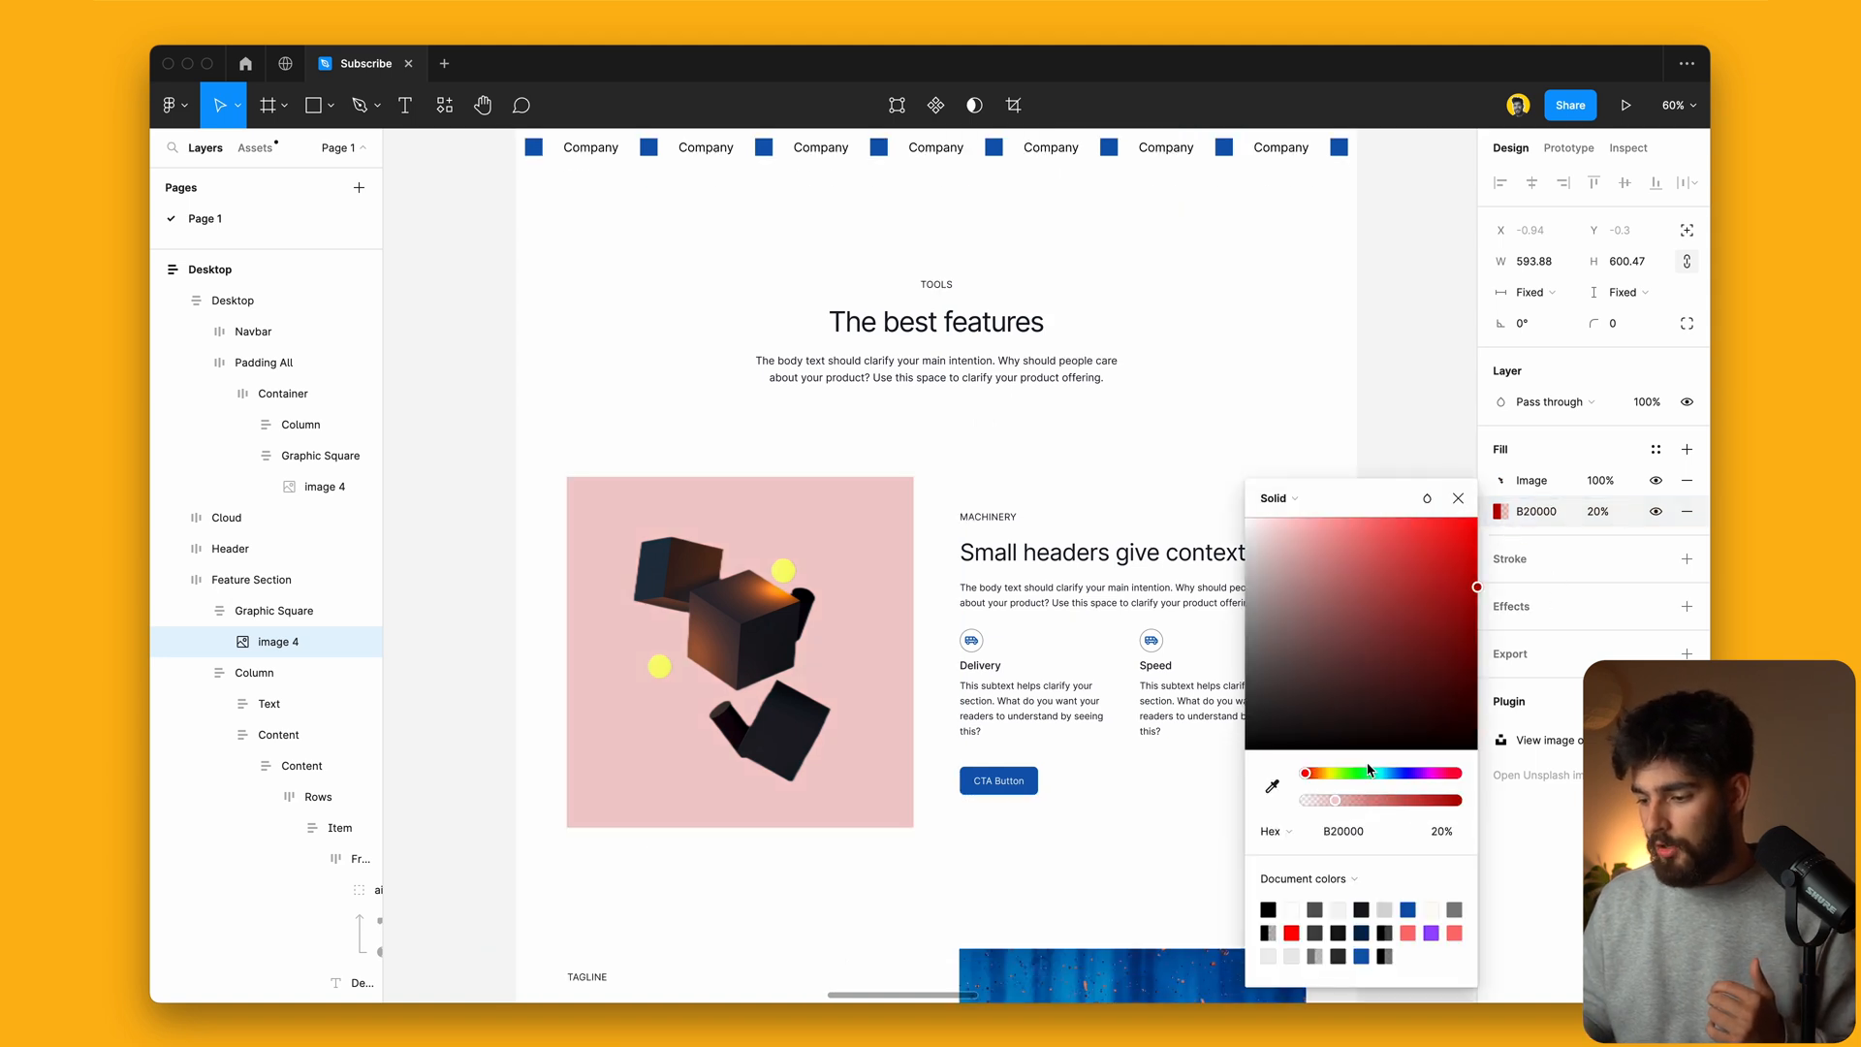
click(1287, 514)
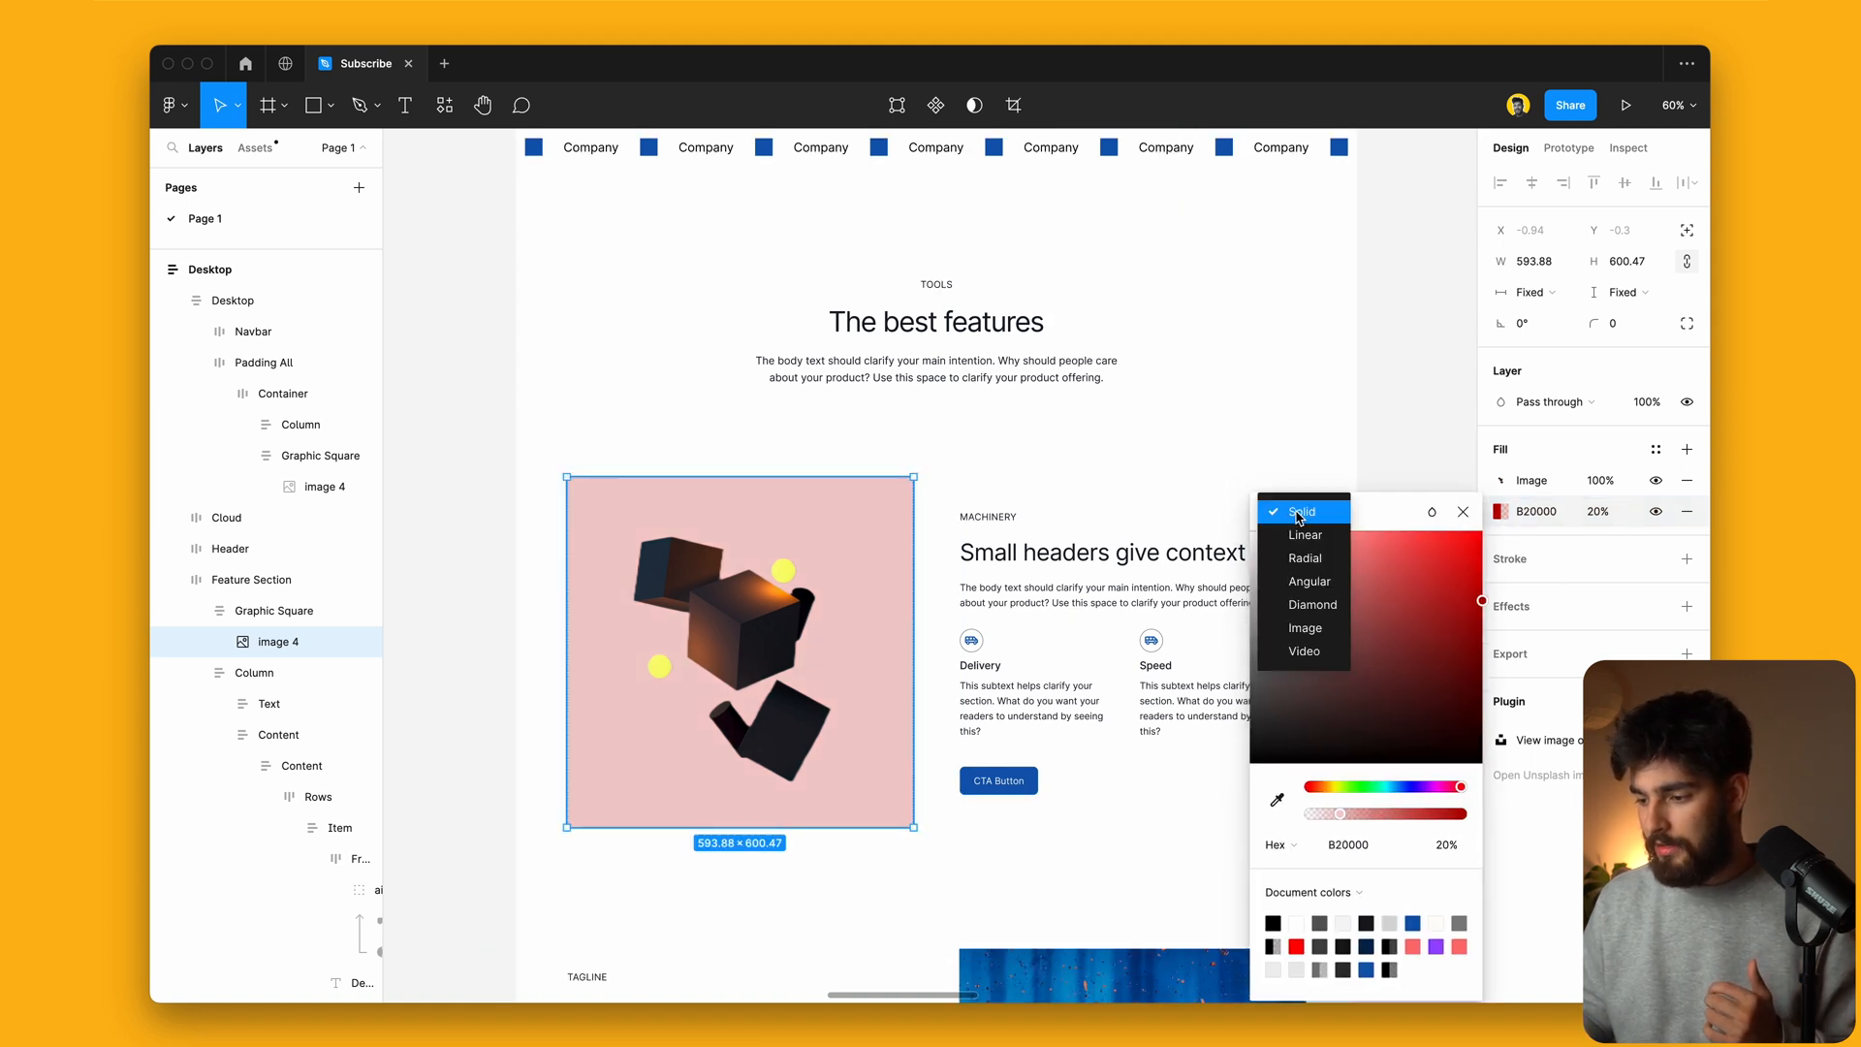
click(1303, 536)
click(484, 628)
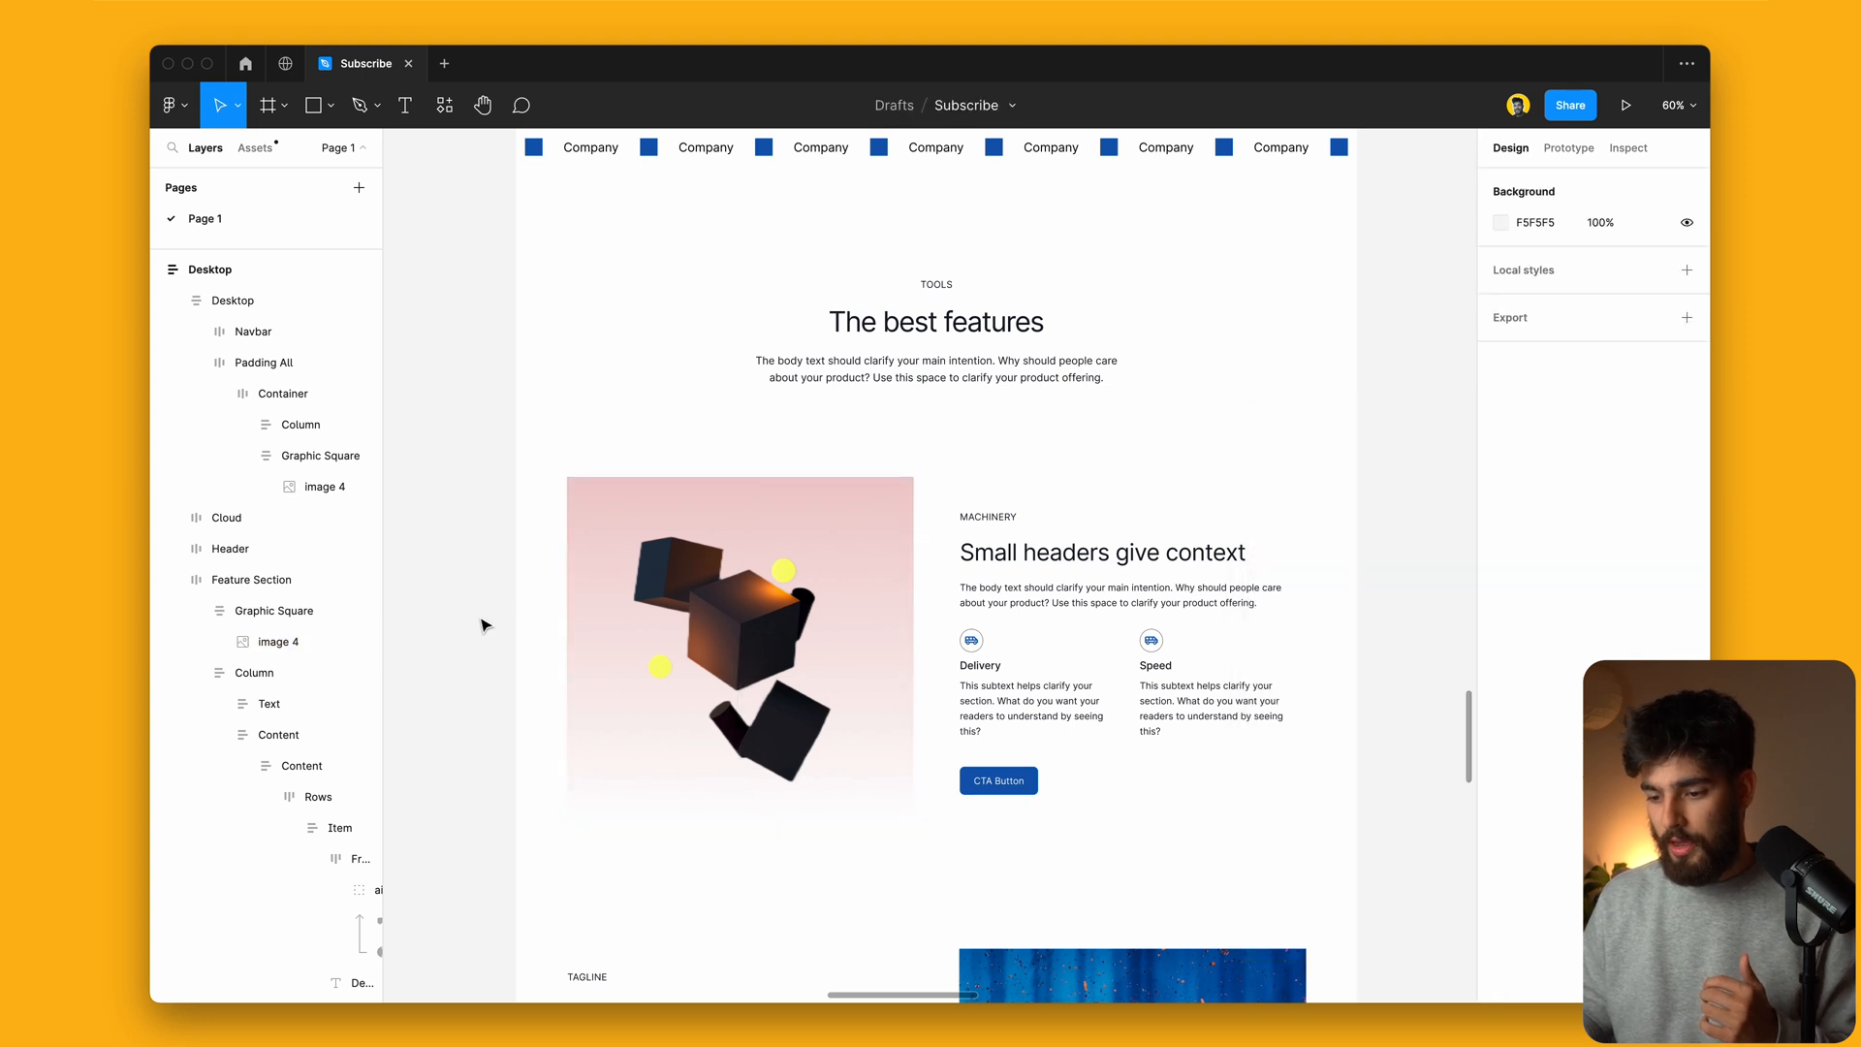
scroll(484, 625, down, 5)
scroll(485, 626, up, 3)
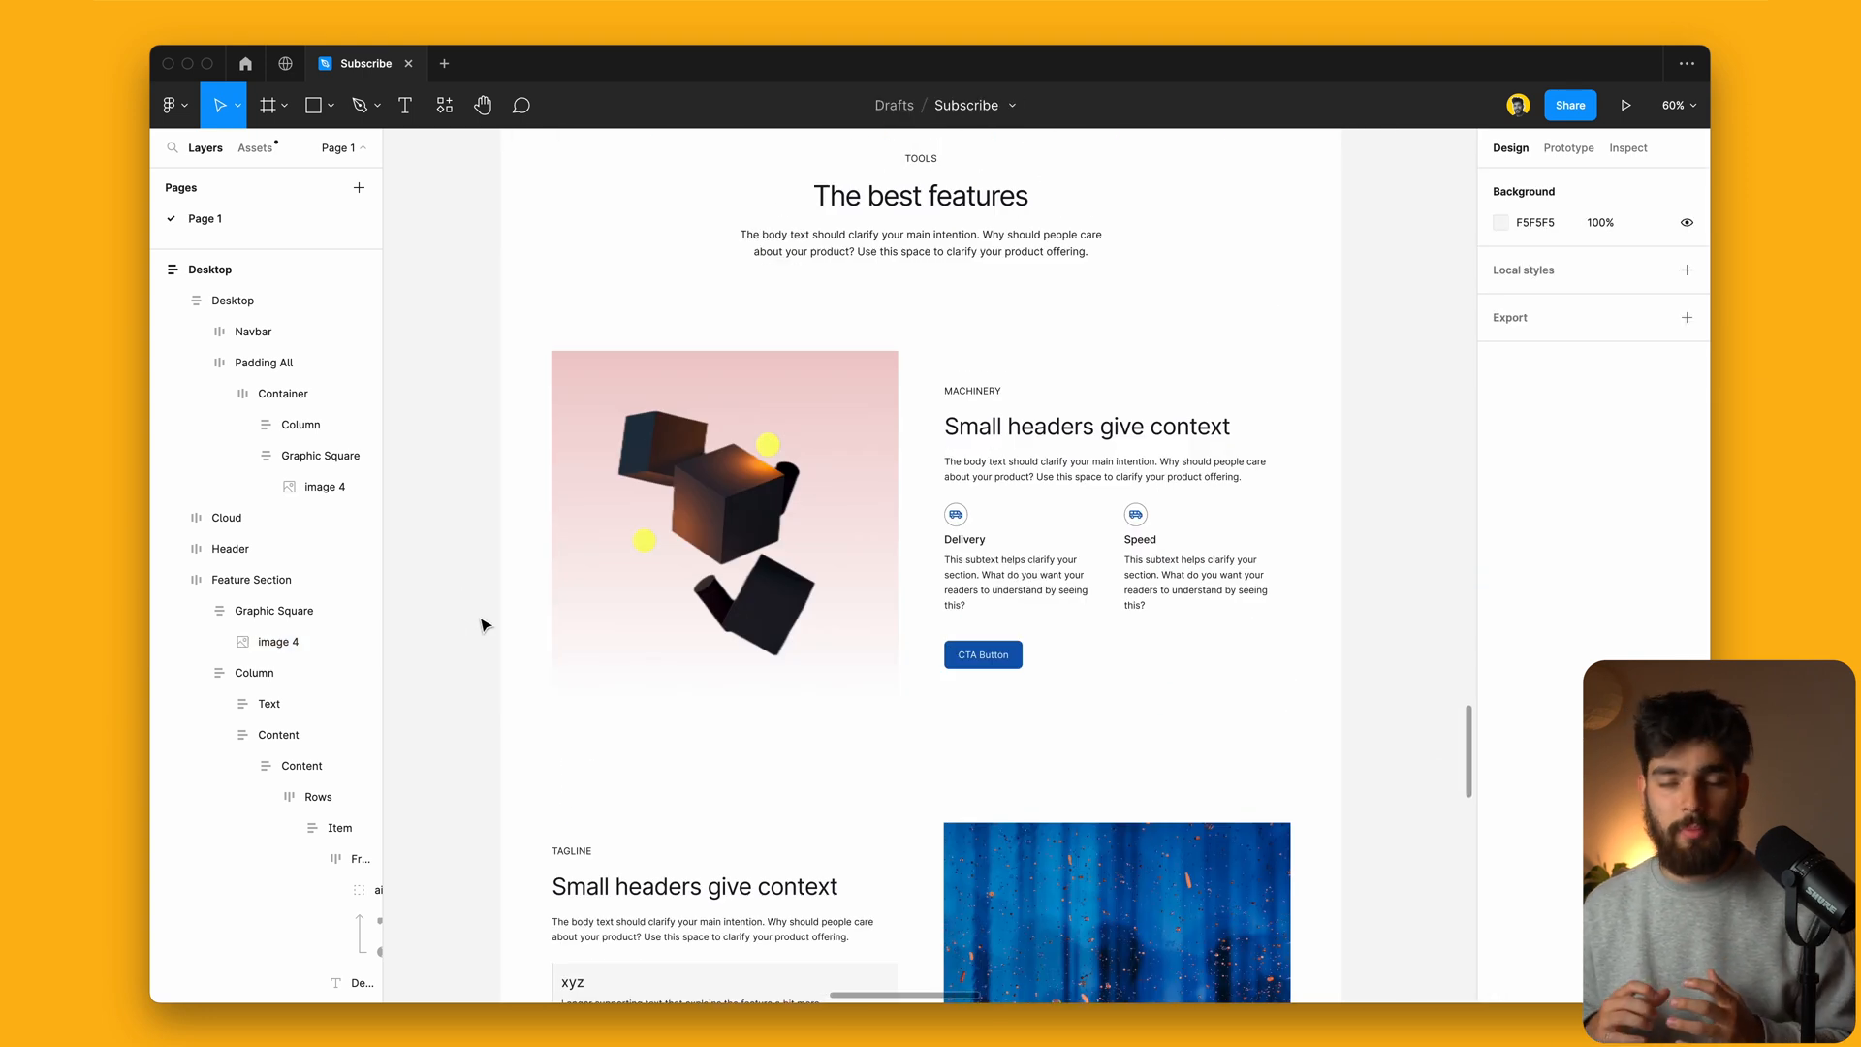